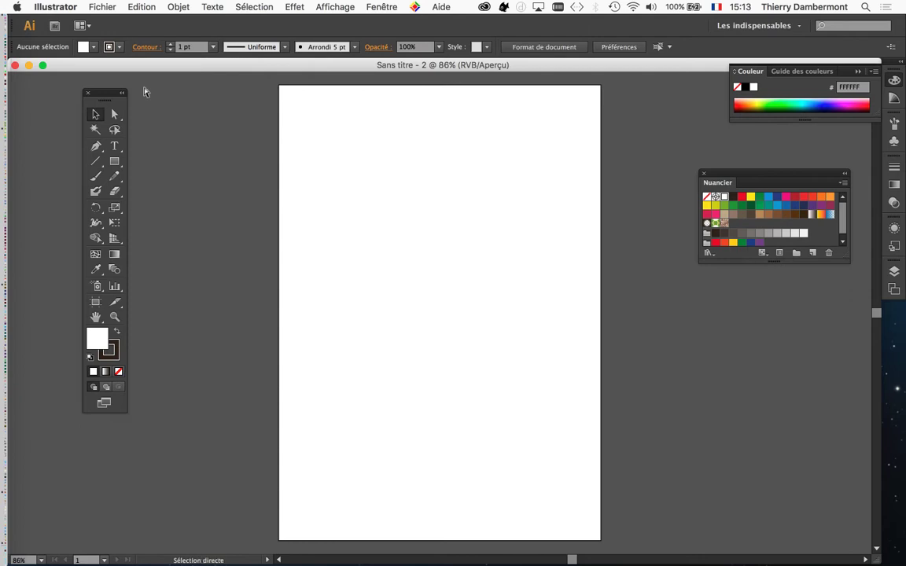
Show the rulers around the document window
key("super+r")
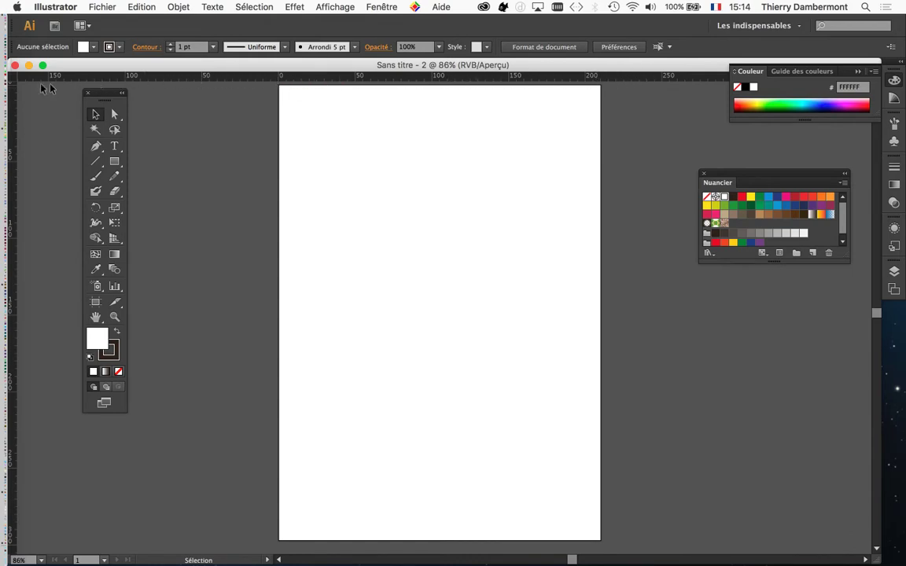
mouse_move(4, 77)
left_click(324, 9)
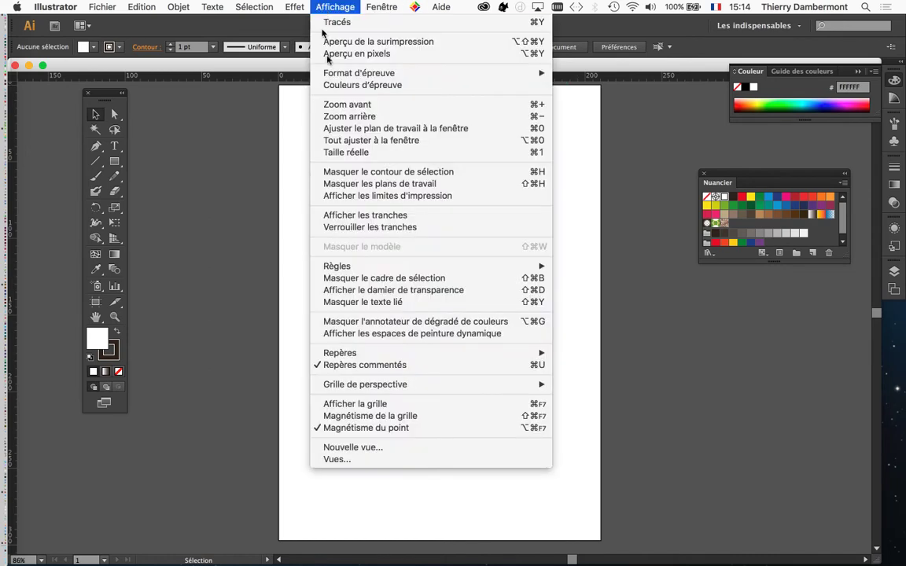
mouse_move(370, 359)
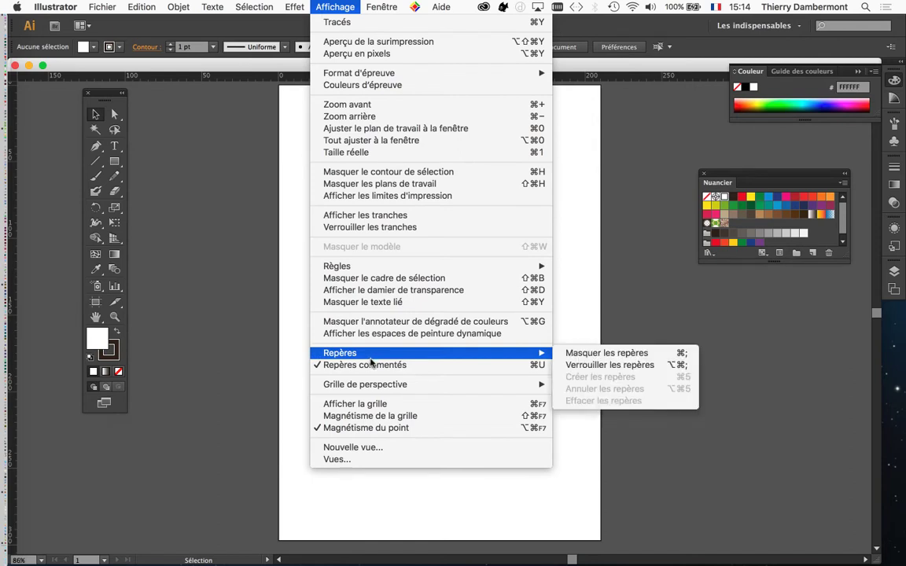
mouse_move(363, 267)
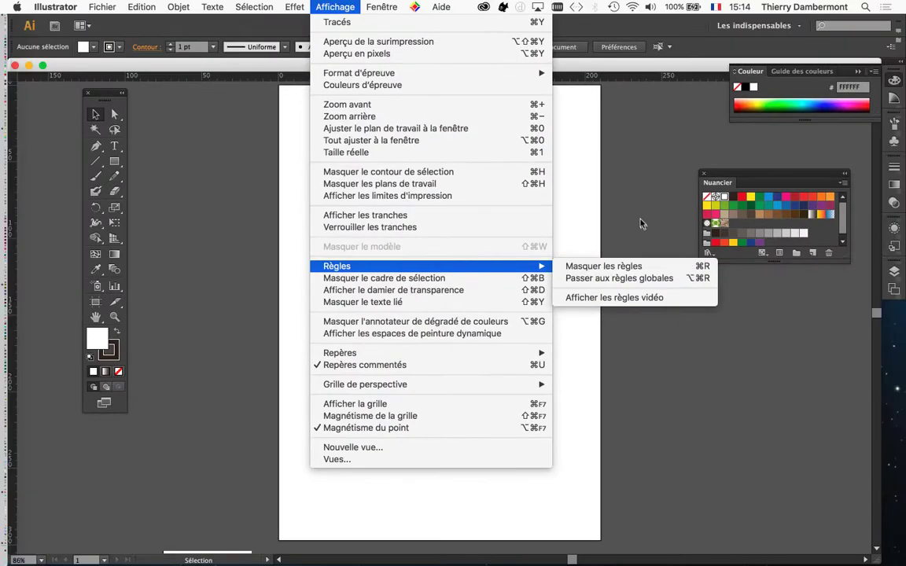
left_click(526, 205)
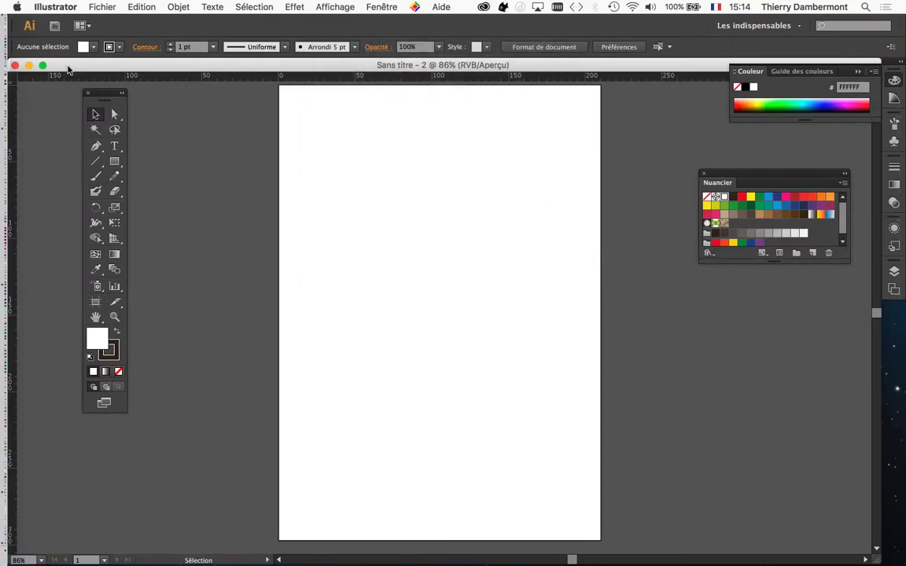
Place a vertical guide at the horizontal centre of the artboard, at about 105 mm on the ruler
mouse_move(57, 229)
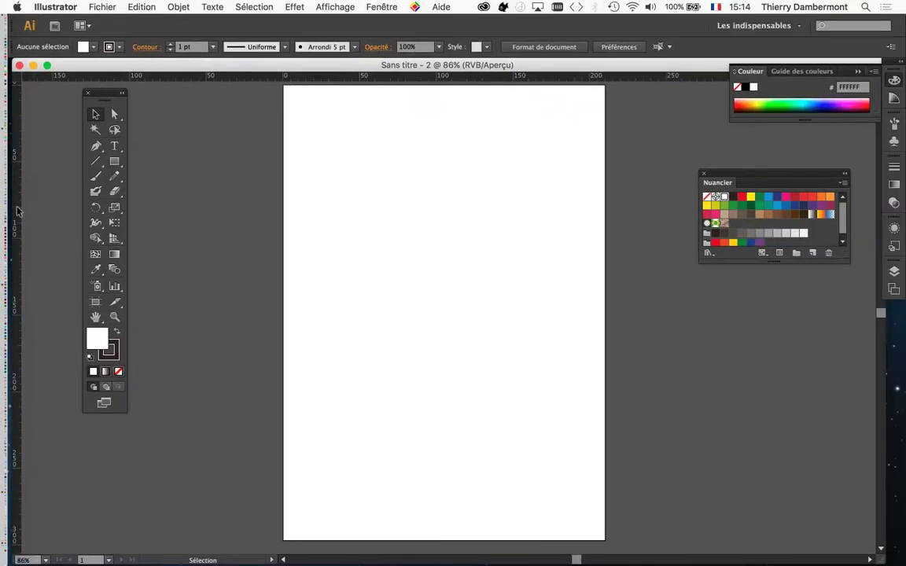
left_click_drag(18, 211, 17, 211)
left_click_drag(86, 223, 178, 234)
left_click_drag(289, 237, 386, 240)
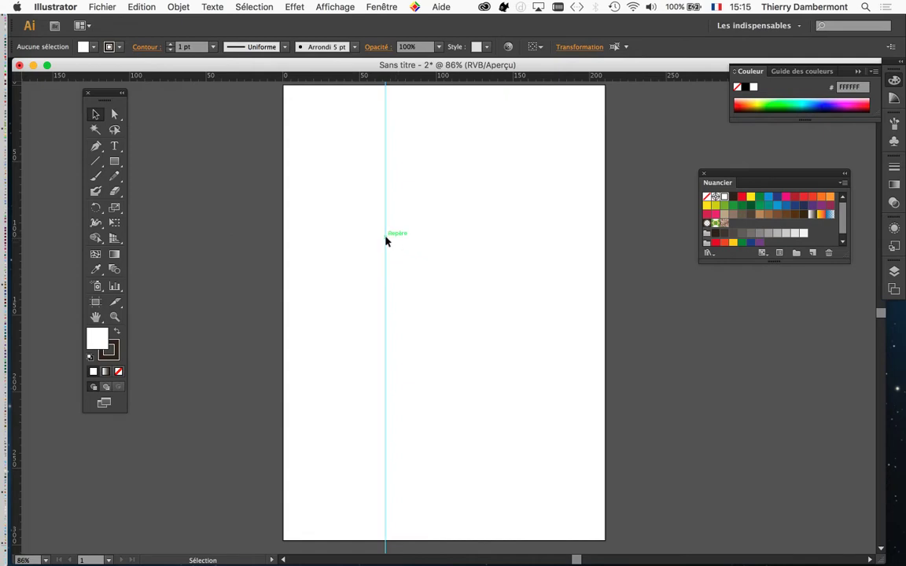
left_click_drag(387, 239, 446, 250)
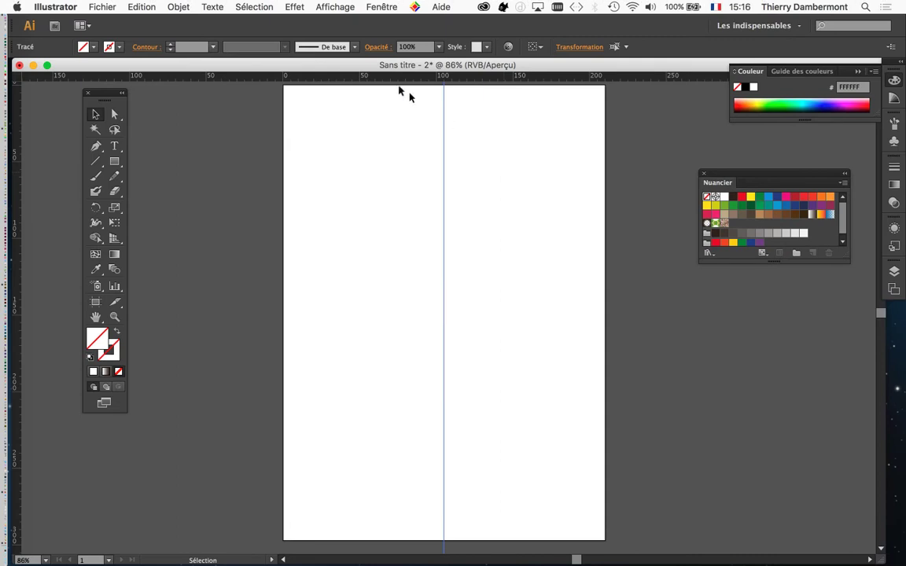
left_click(323, 7)
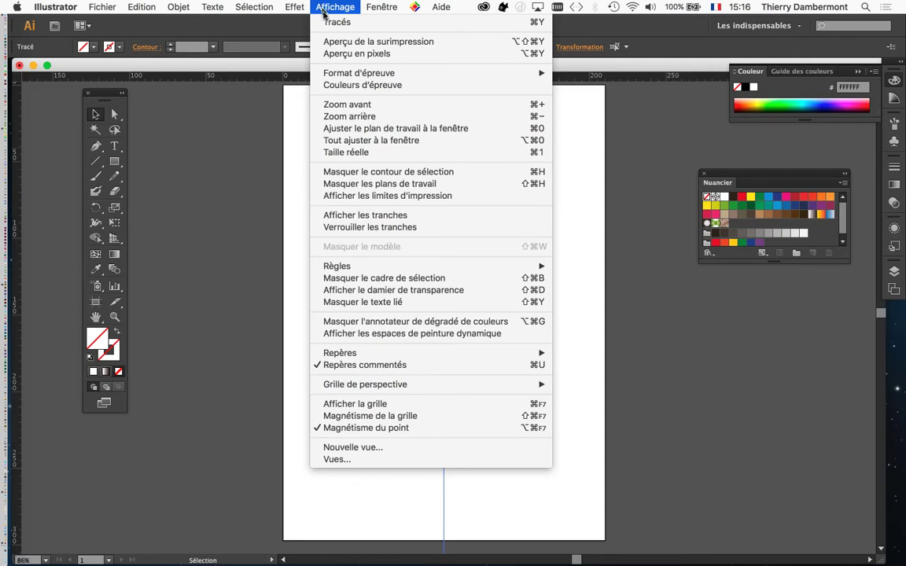
mouse_move(394, 354)
left_click(291, 359)
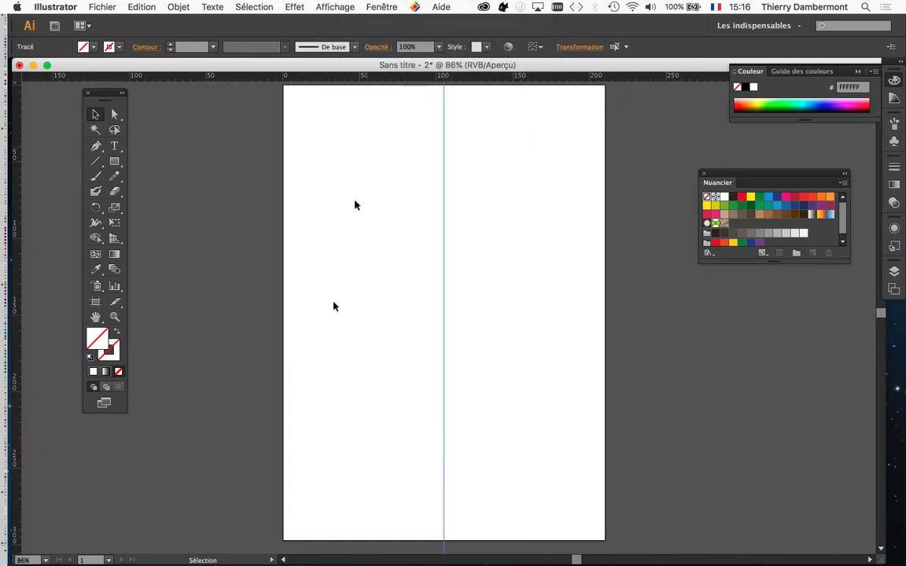
Display the document's layers (Calques), detach them from the dock to float over the artboard, and collapse the dock
left_click(379, 7)
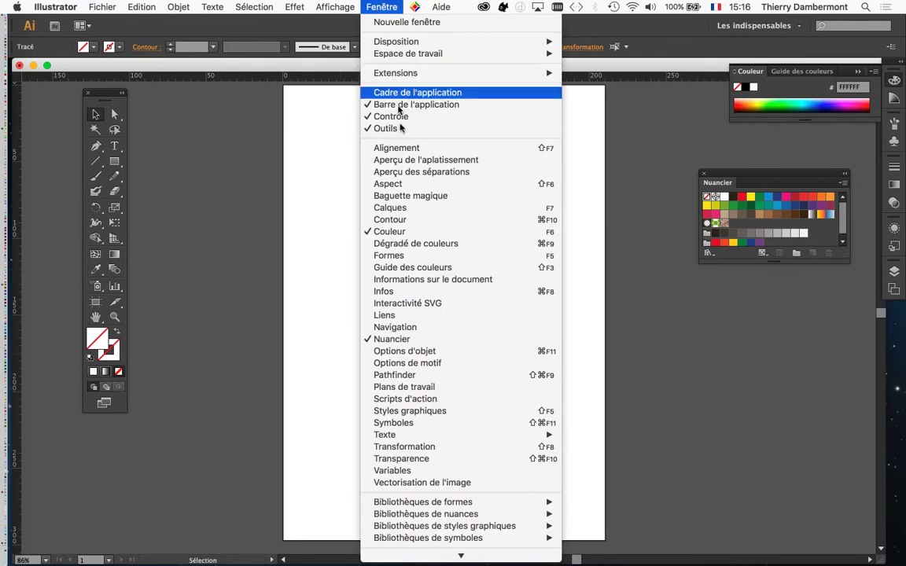
left_click(406, 208)
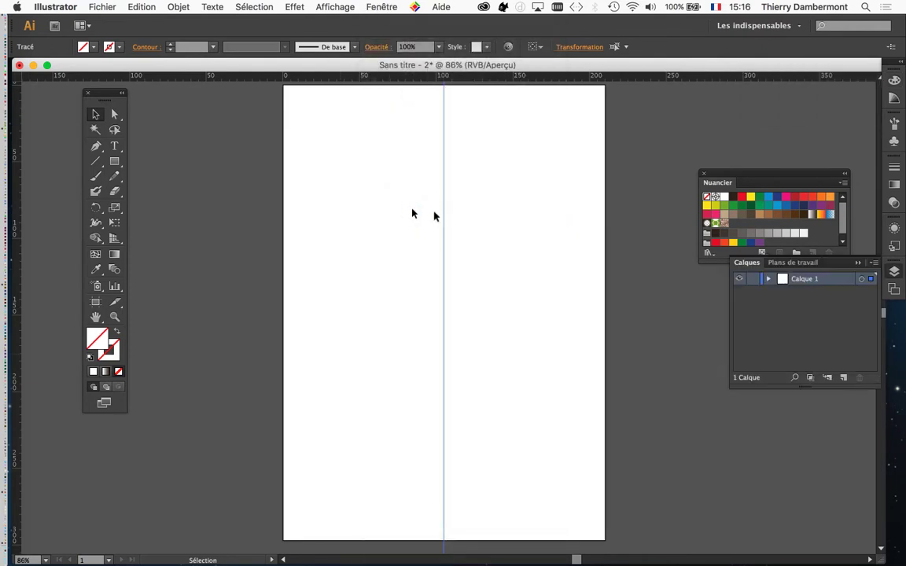
left_click_drag(749, 264, 306, 168)
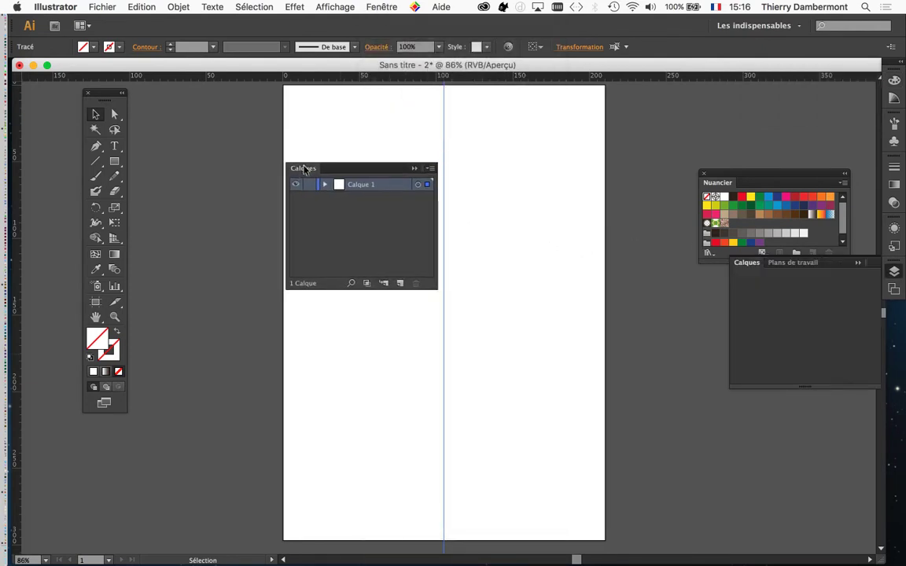
left_click(858, 264)
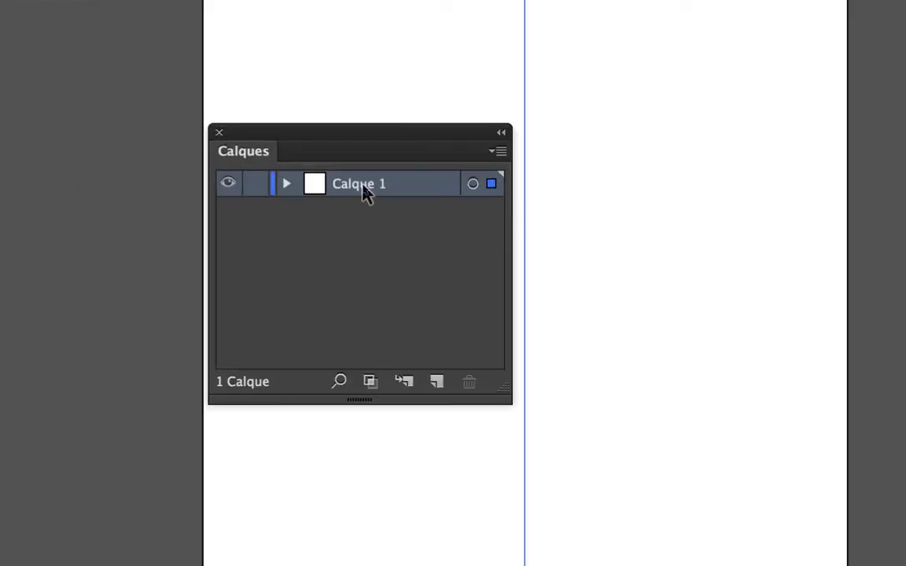
Rename the layer holding the guide "repere vertical" and lock it
double_click(364, 188)
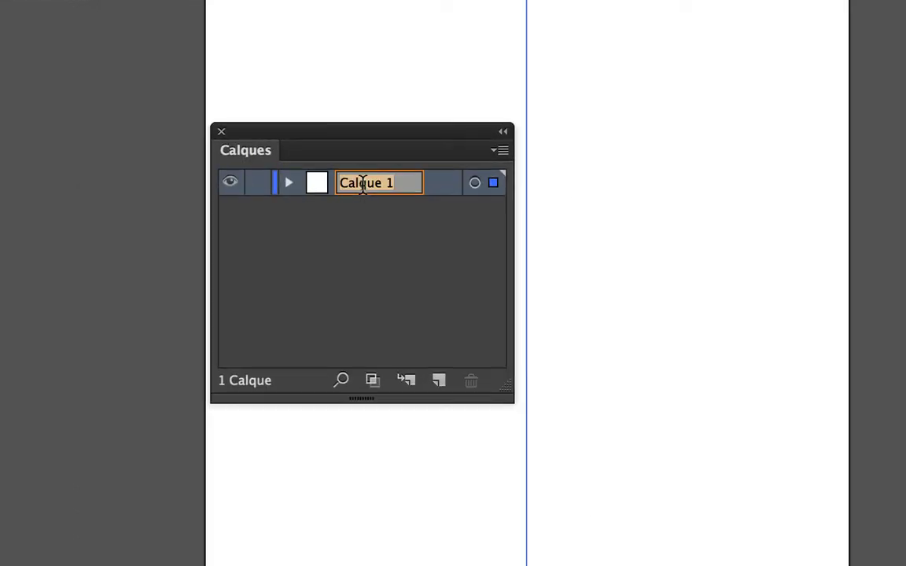
type("re")
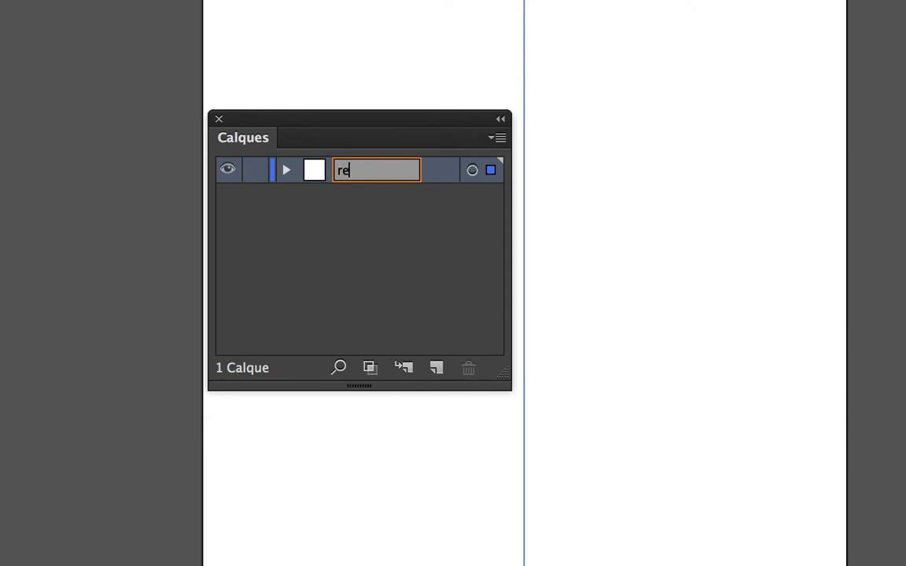
type("pere vertical")
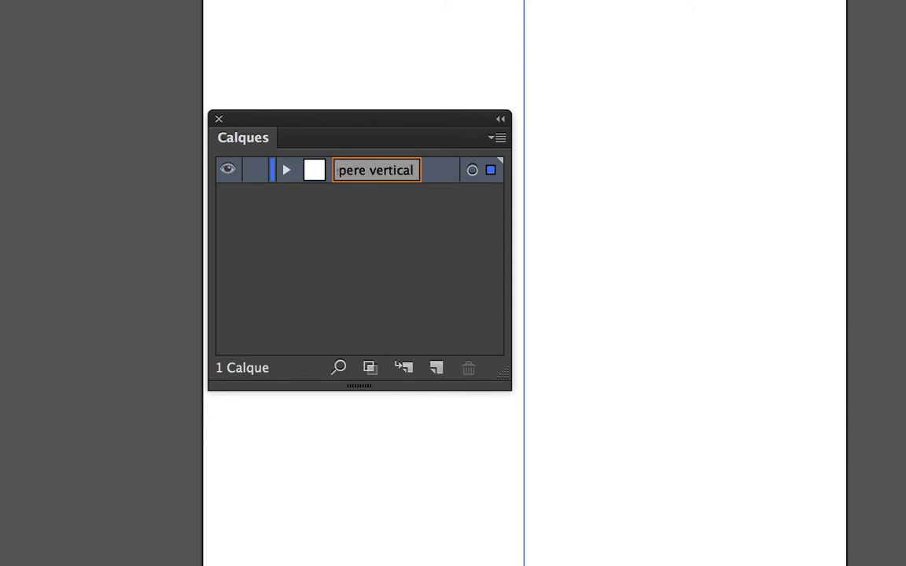
key("Return")
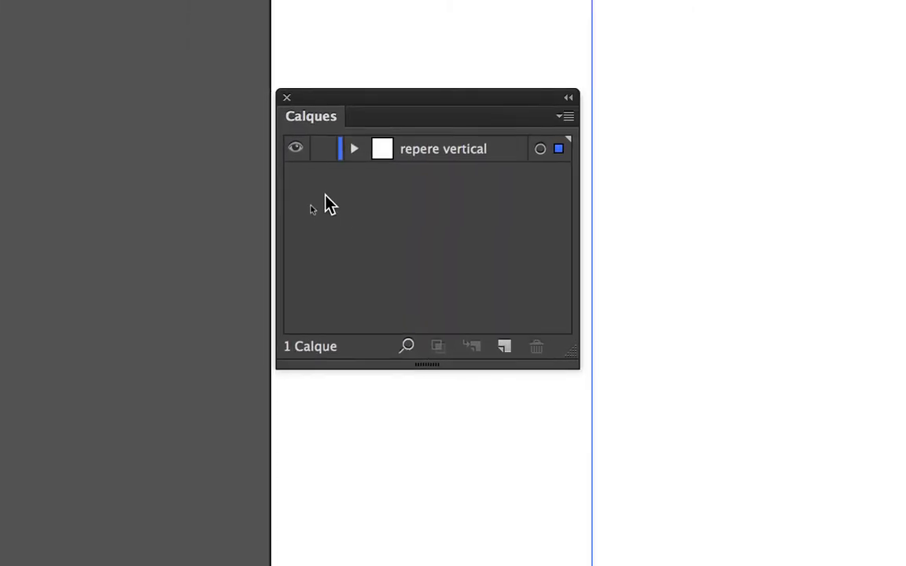
left_click(325, 149)
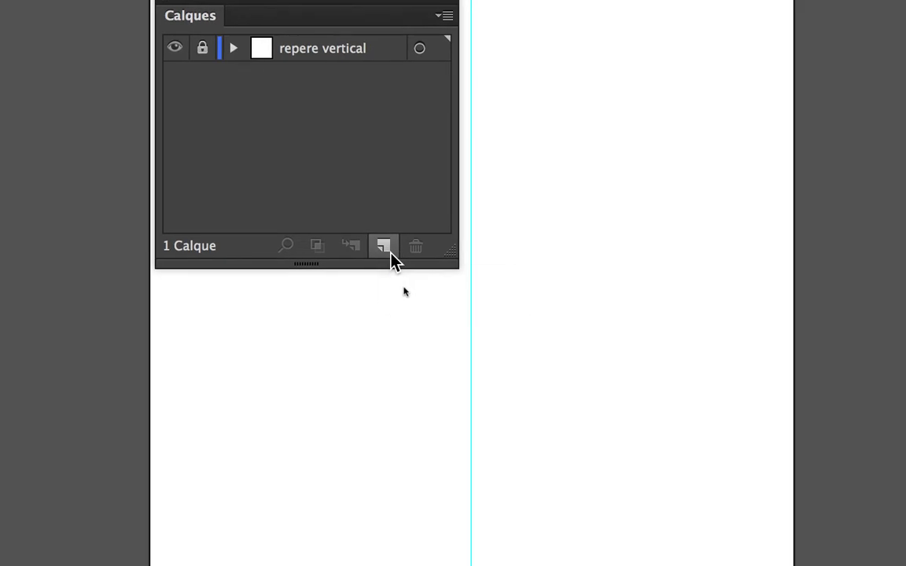
Add a new layer above "repere vertical" and rearrange the floating layers and tools beside the drawing area
left_click(391, 253)
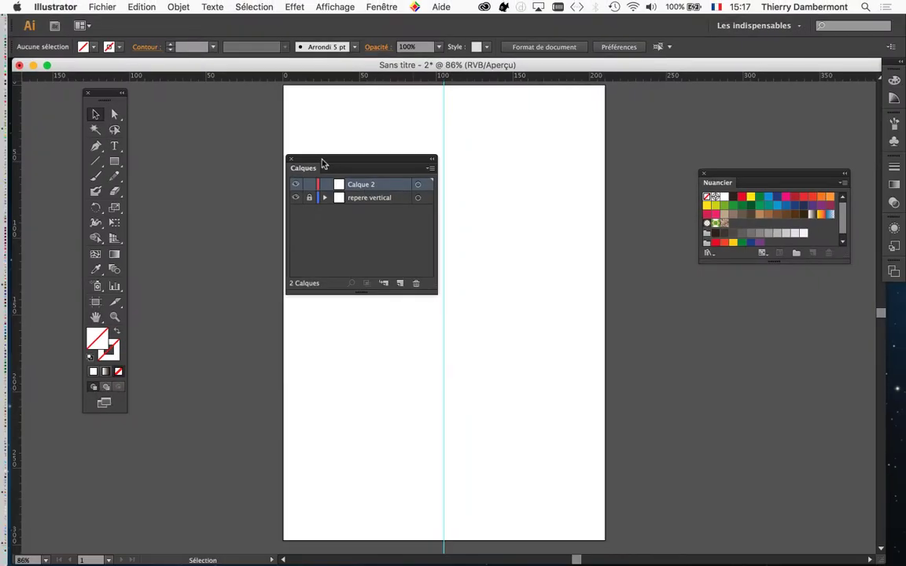
left_click_drag(323, 163, 609, 114)
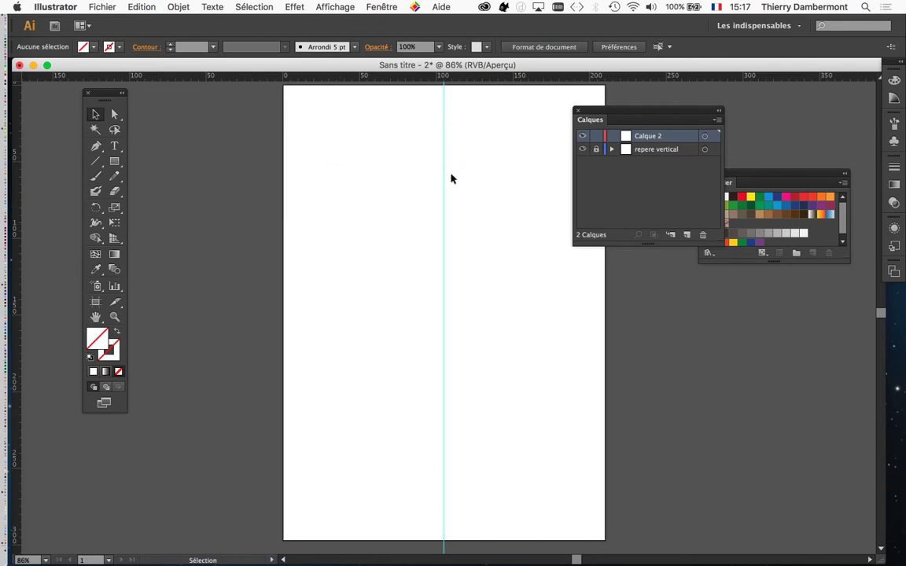
left_click_drag(129, 93, 218, 96)
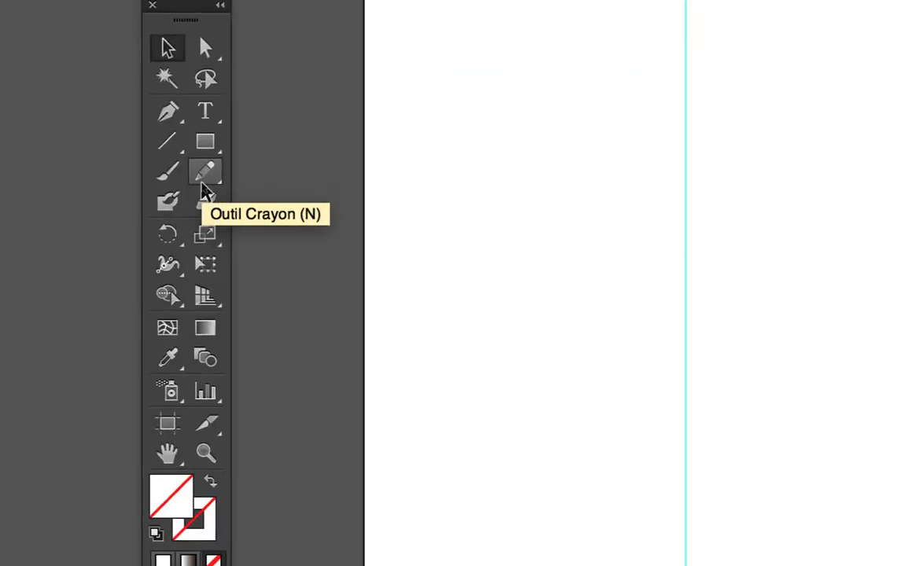
Draw a freehand arc with the Pencil tool, starting on the vertical guide and curving down into the artboard's left half
left_click(203, 183)
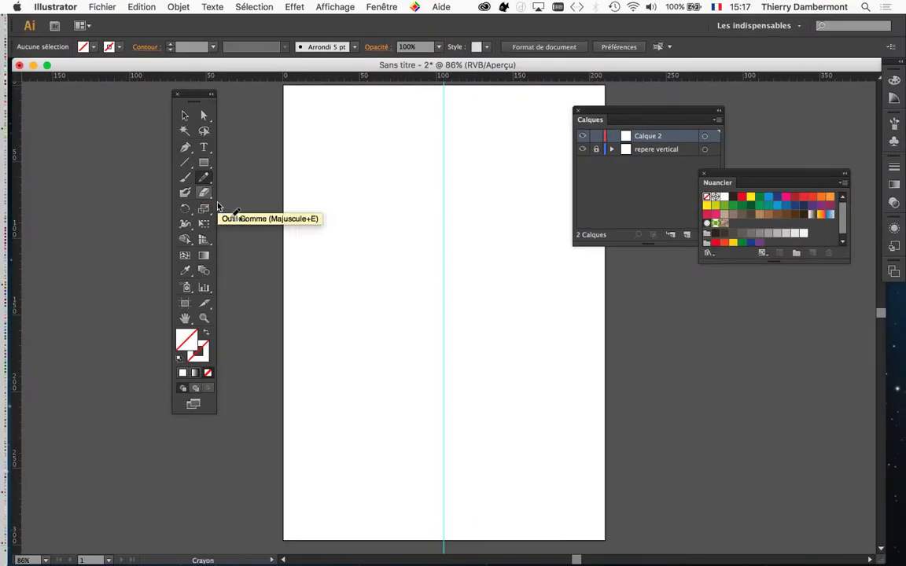
left_click(732, 196)
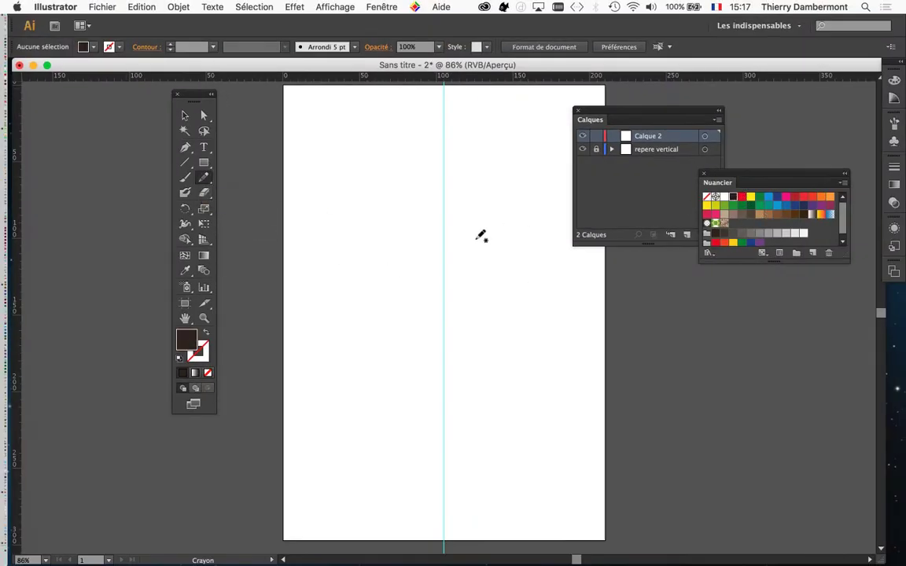
mouse_move(446, 224)
left_mouse_down()
mouse_move(392, 234)
mouse_move(375, 283)
left_mouse_up()
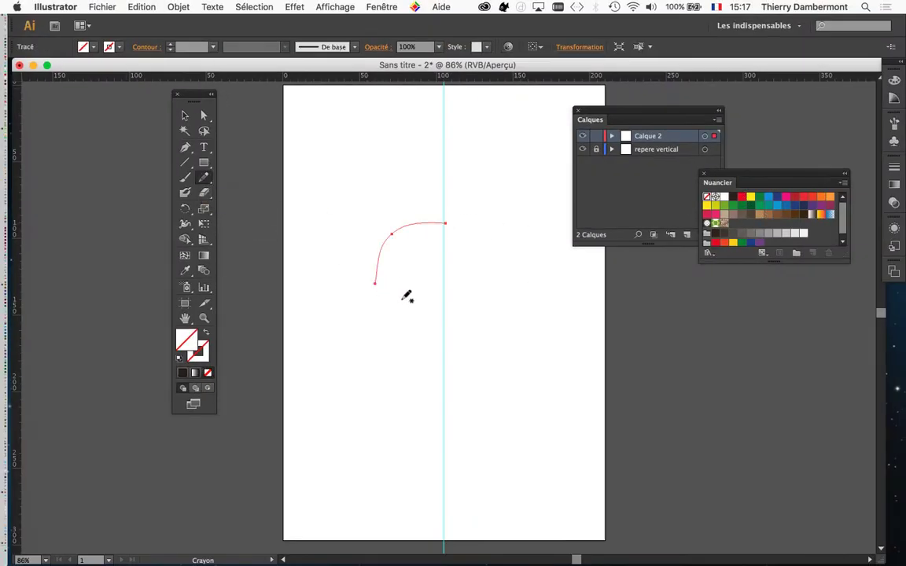
Give the pencil arc a black stroke and bring the drawing tools closer to it
left_click(201, 355)
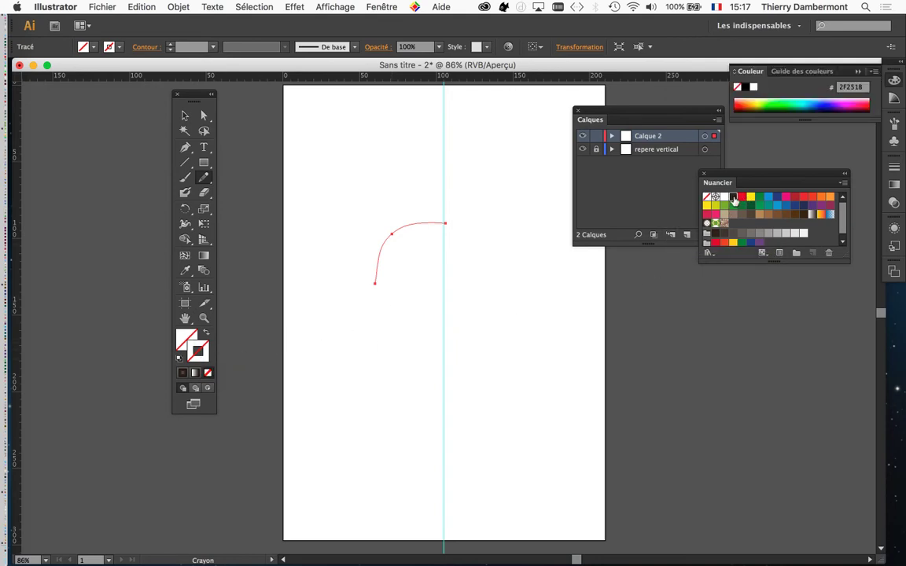
left_click(733, 198)
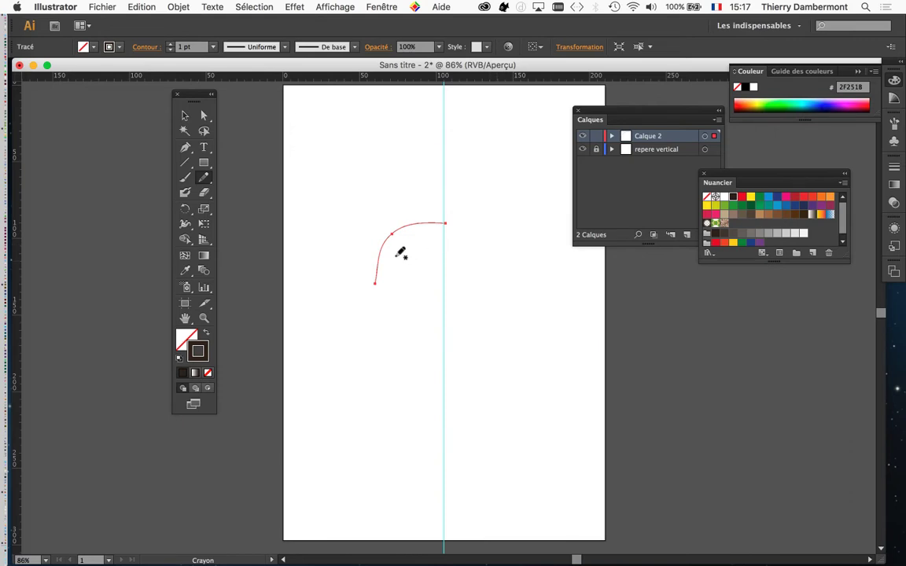
left_click_drag(195, 94, 320, 99)
key("super+a")
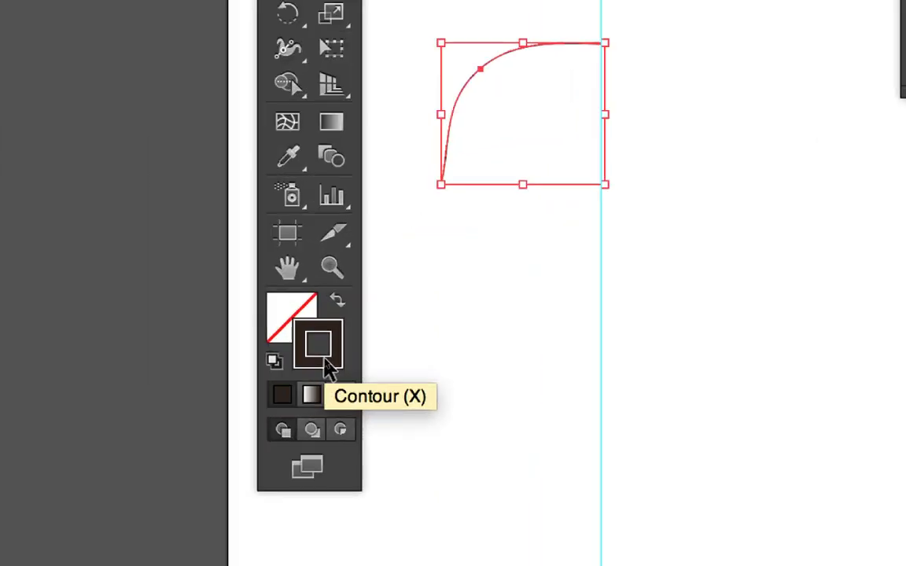
key("n")
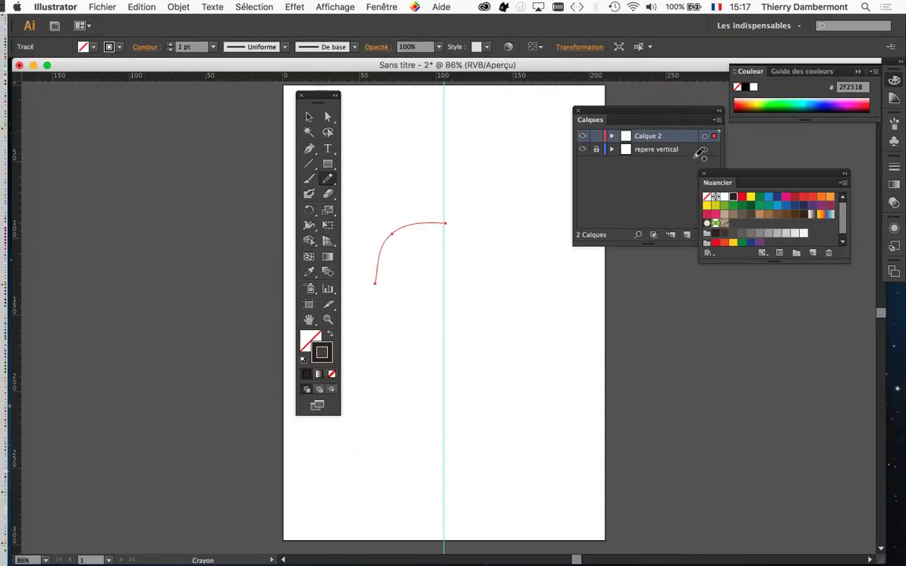
Try red for the arc's stroke, switch it to light blue (009CDB), and move the tools back off the artboard
left_click(742, 197)
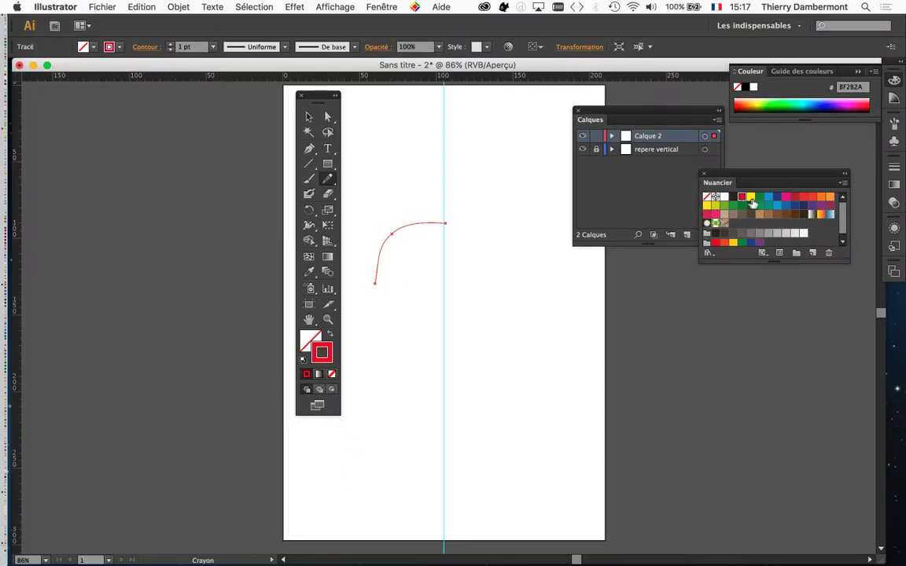
left_click(773, 202)
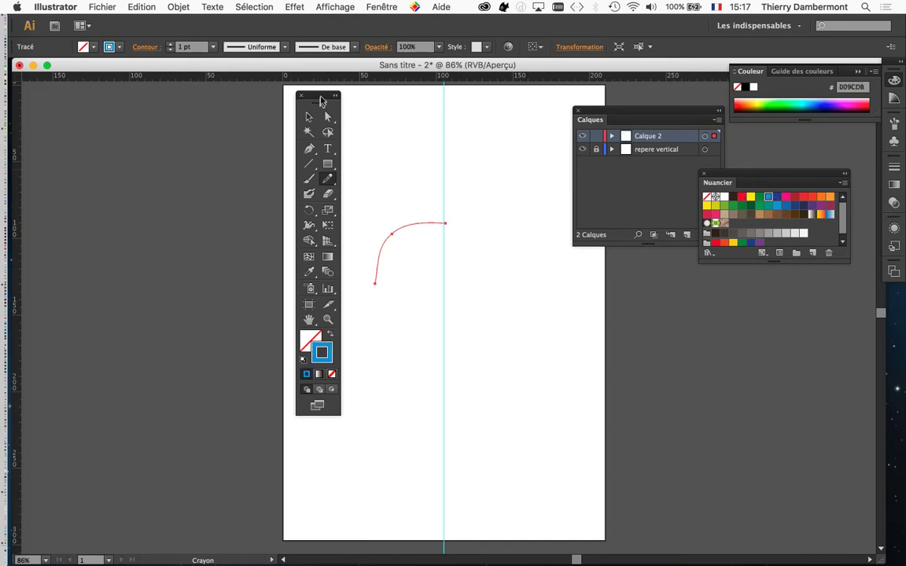
left_click_drag(296, 98, 181, 107)
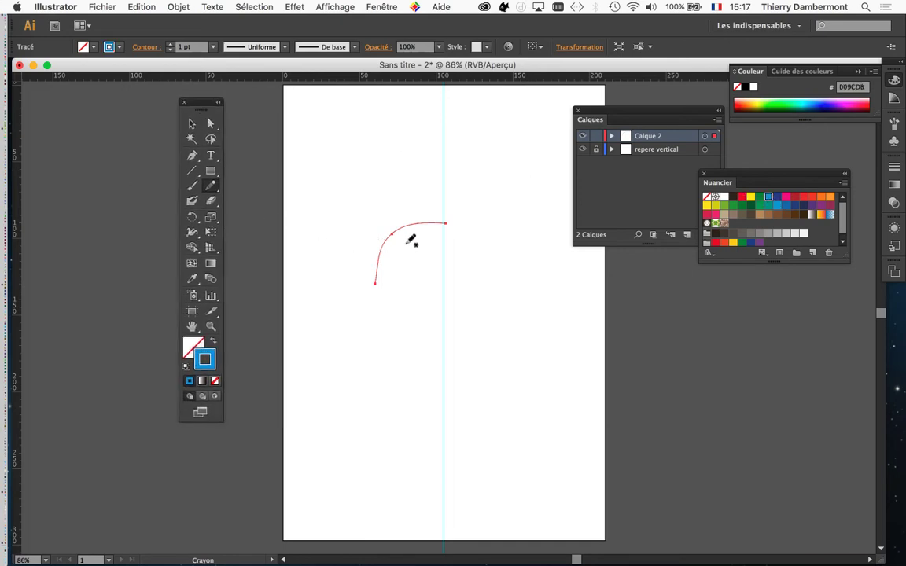
Open the stroke settings, float them beside the arc, increase the arc's stroke weight to 5 pt, and collapse the leftover transparency settings
key("super")
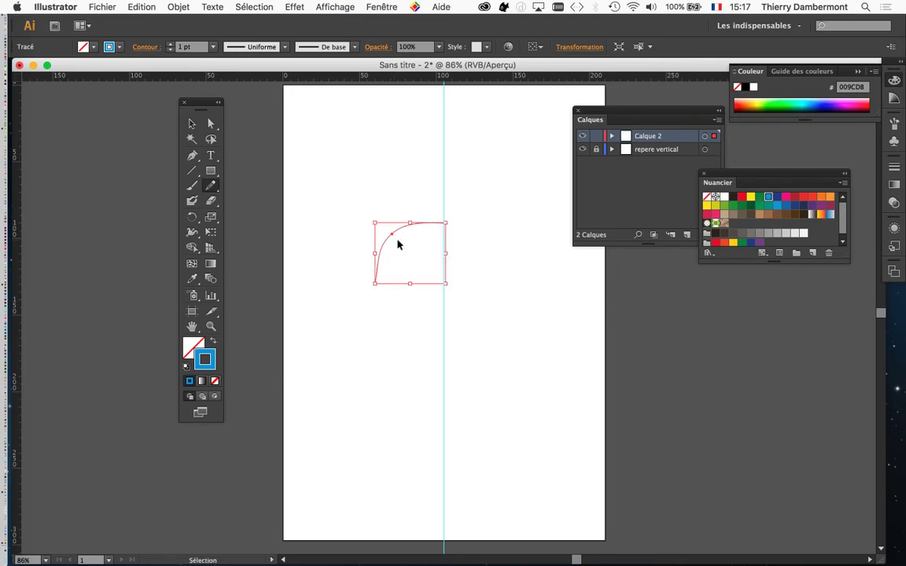
key("super")
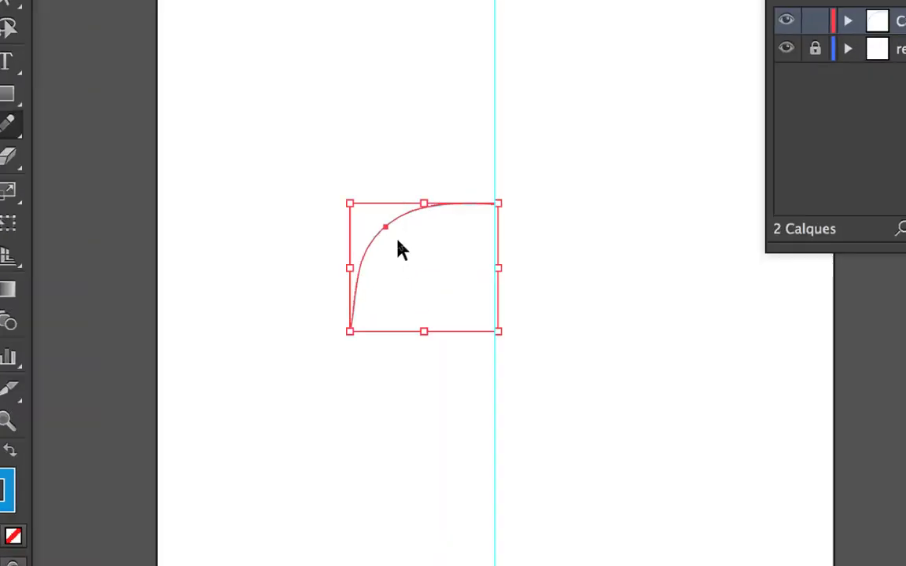
left_click(399, 6)
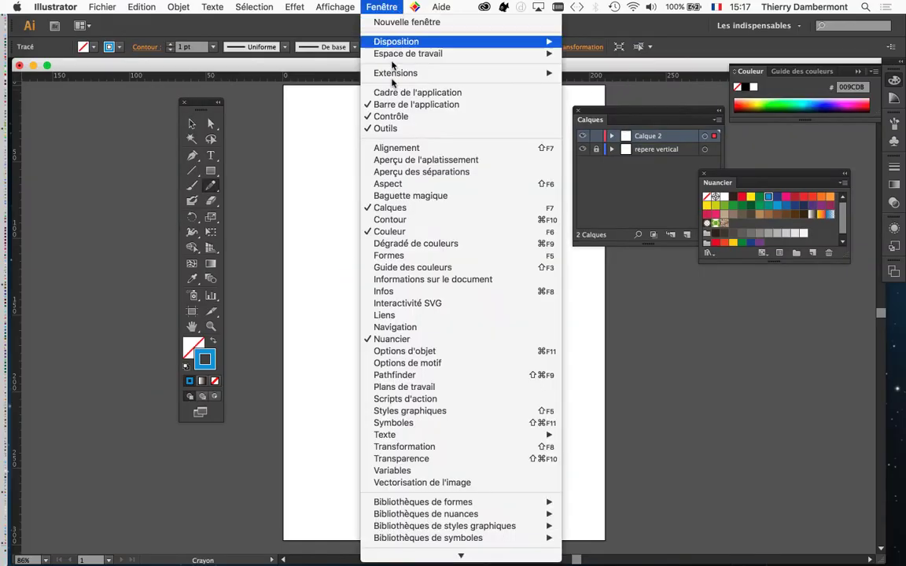
left_click(410, 227)
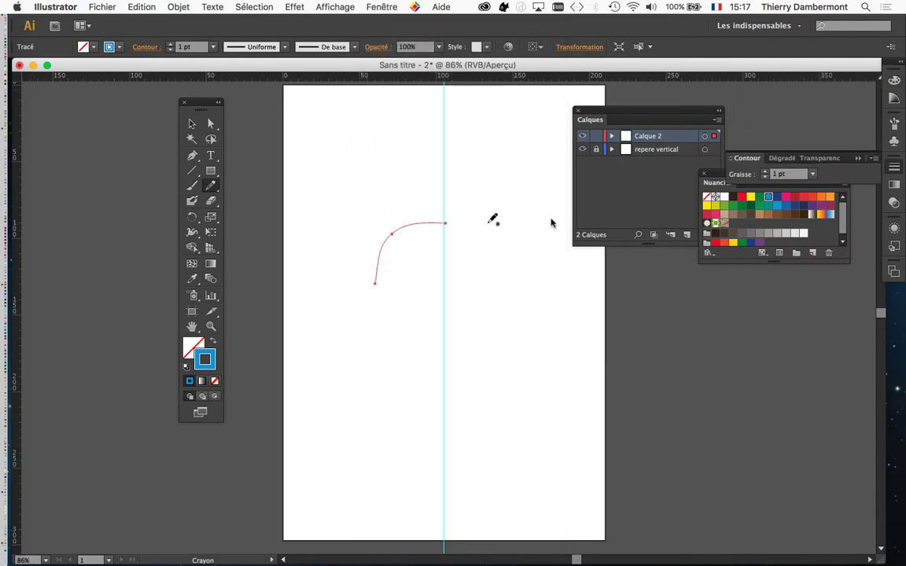
left_click_drag(439, 262, 450, 266)
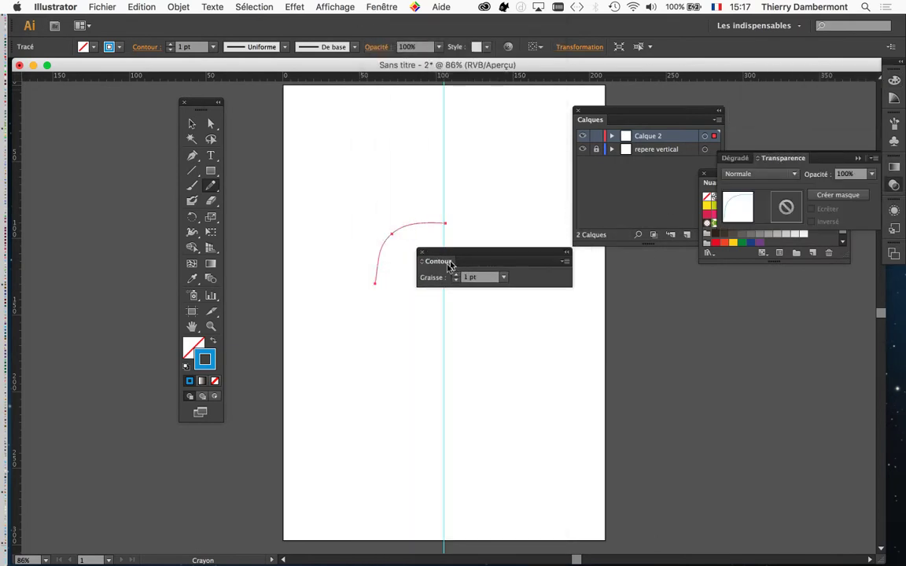
left_click(456, 274)
left_click(456, 275)
left_click(456, 275)
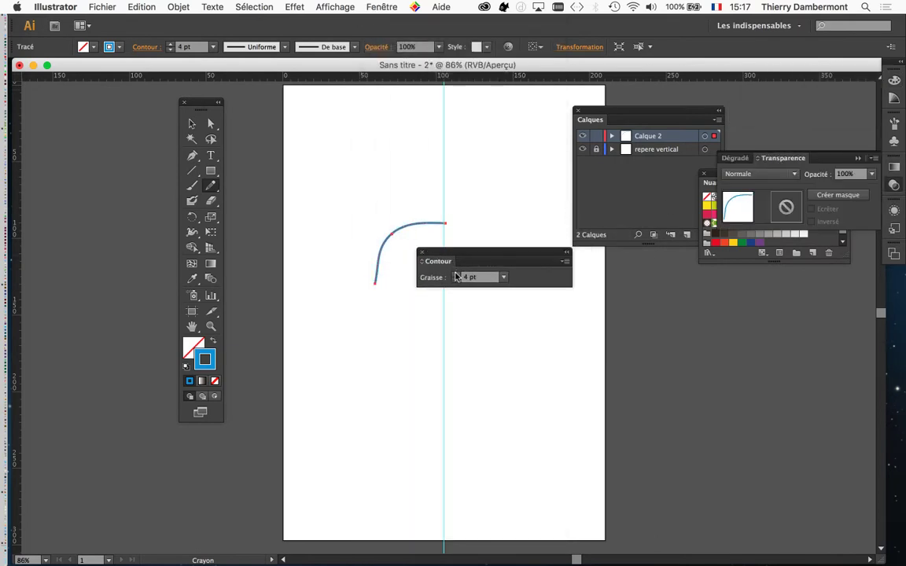
left_click(455, 274)
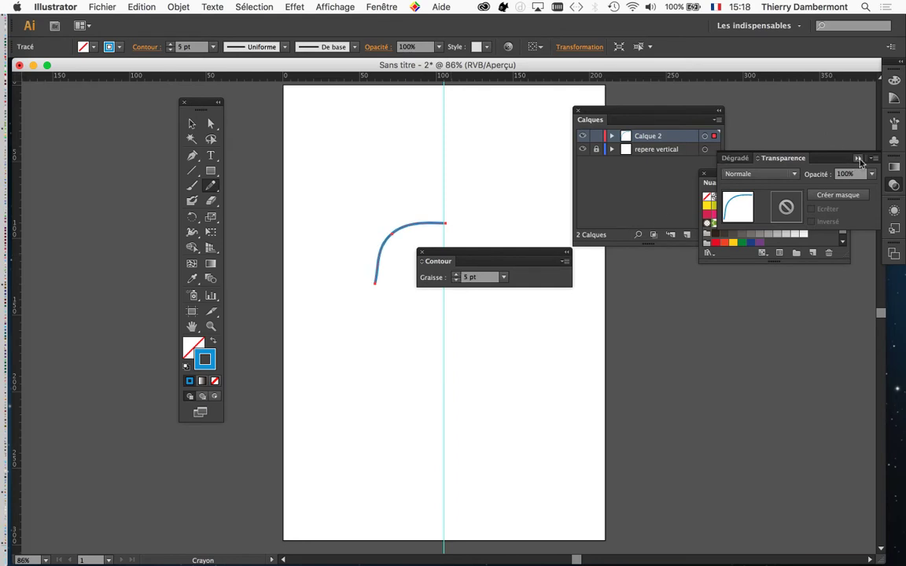
left_click(858, 159)
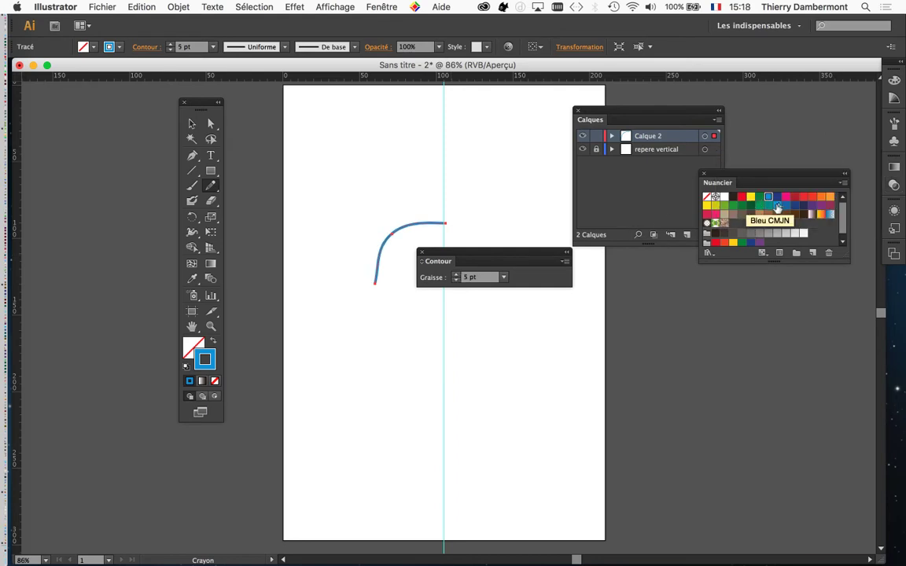
Recolour the arc's stroke with another light blue swatch, raise its weight to 6 pt, and move the stroke settings away from the drawing
left_click(778, 207)
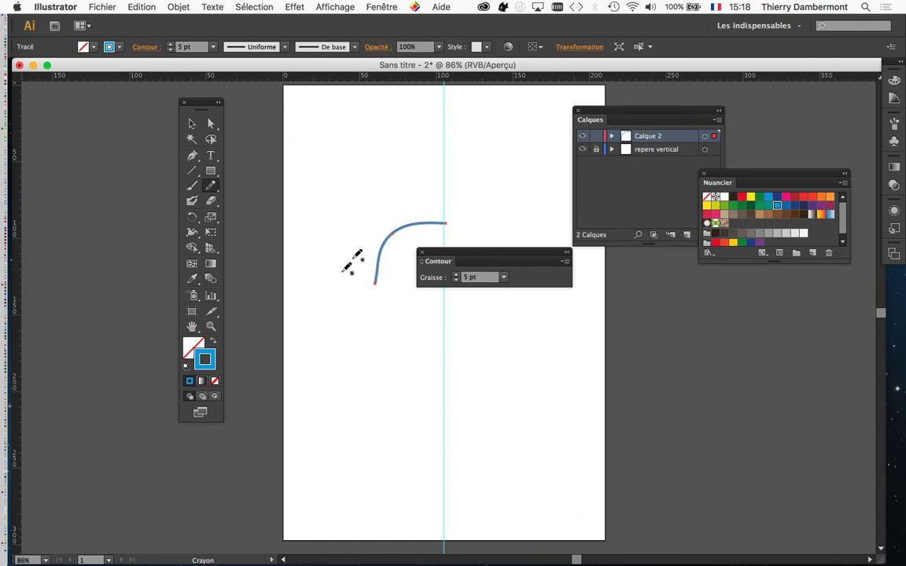
left_click(456, 274)
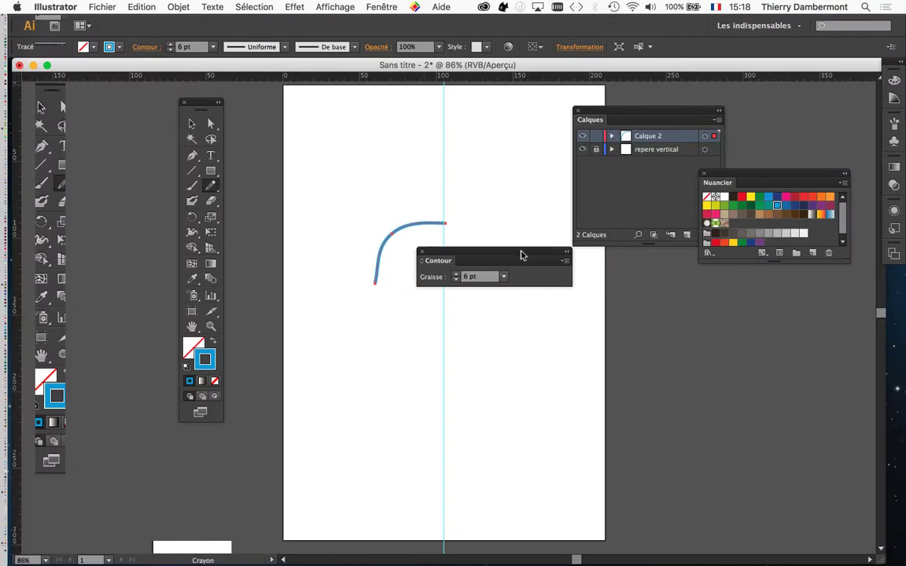
left_click_drag(522, 255, 667, 320)
Delete the arc and draw a short horizontal pencil line leftward from the vertical guide in the artboard's upper part
key("Delete")
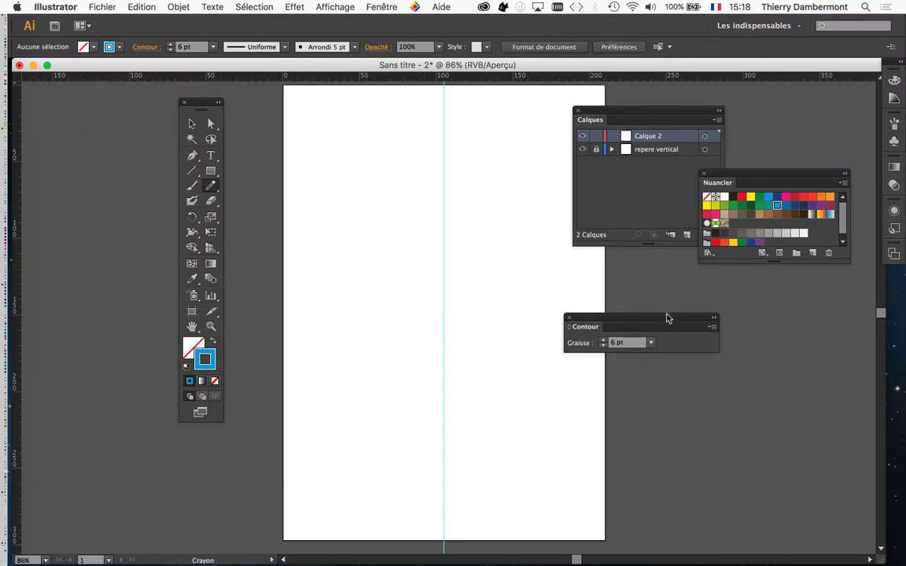
left_click_drag(598, 111, 647, 110)
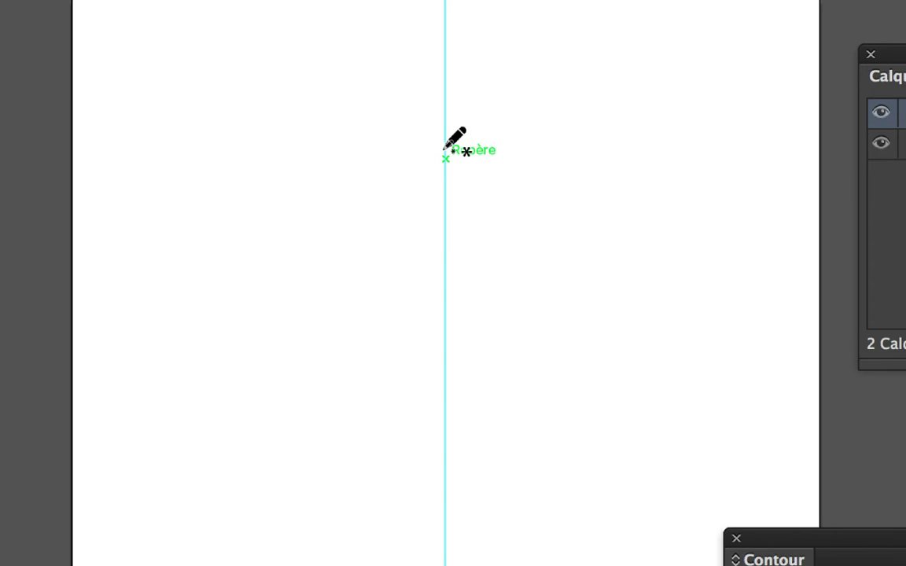
left_click_drag(445, 149, 390, 150)
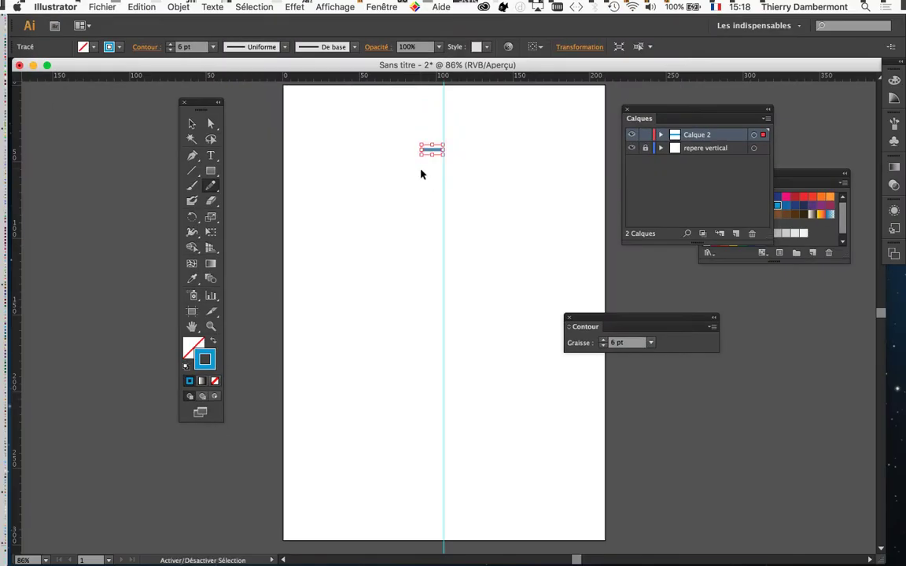
Redraw the selected pencil line as a diagonal, and redraw it again as a nearly horizontal stroke about 20 mm long ending on the guide
left_click(421, 174, "super")
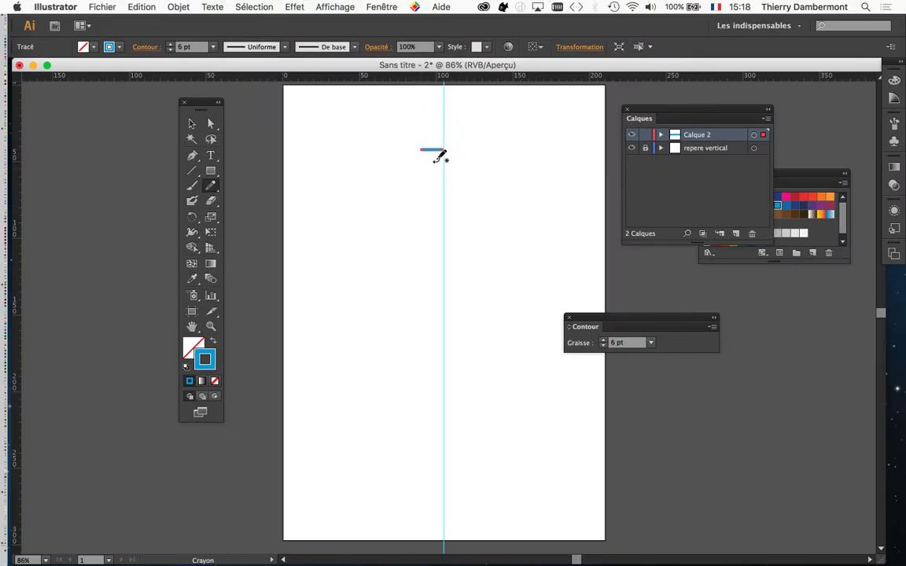
left_click(434, 151, "super")
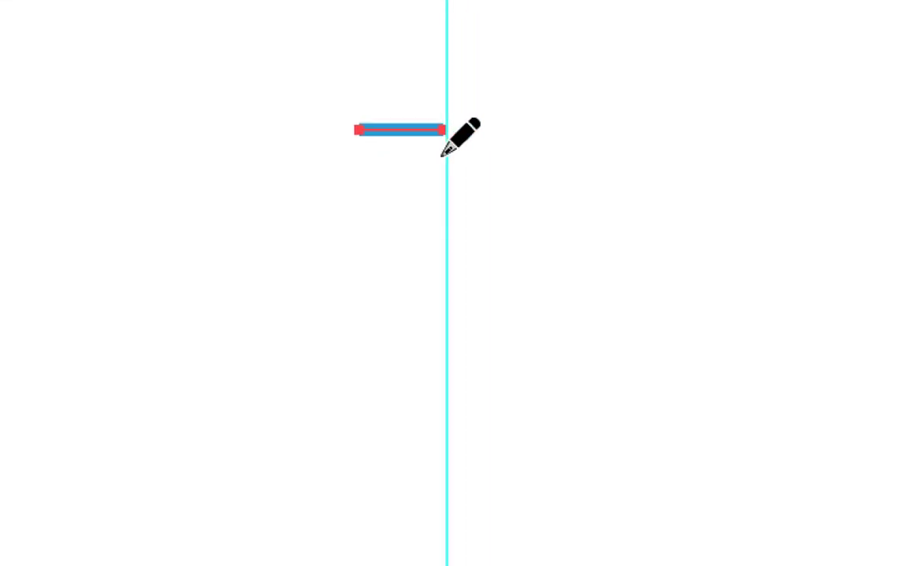
mouse_move(444, 131)
left_mouse_down()
mouse_move(404, 256)
mouse_move(390, 254)
left_mouse_up()
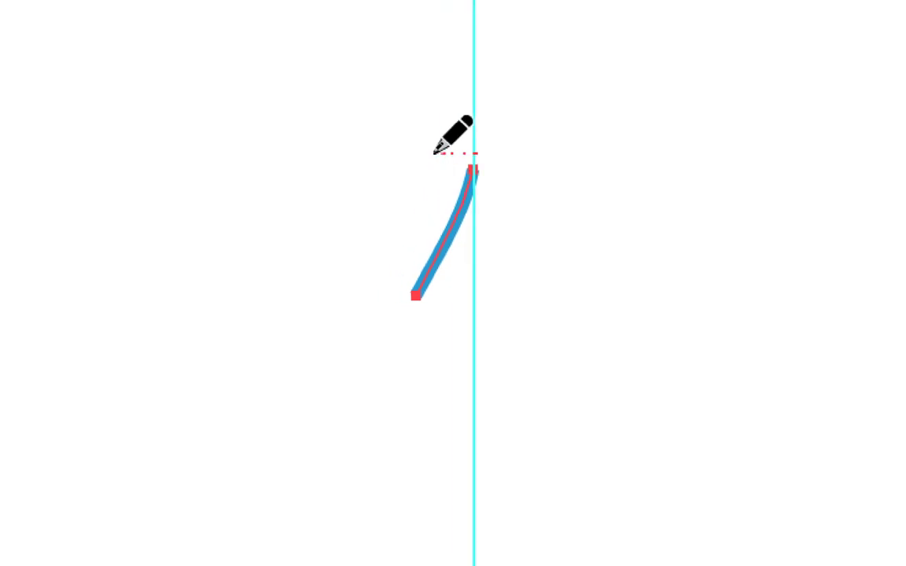
mouse_move(434, 154)
left_mouse_down()
mouse_move(414, 150)
mouse_move(404, 178)
left_mouse_up()
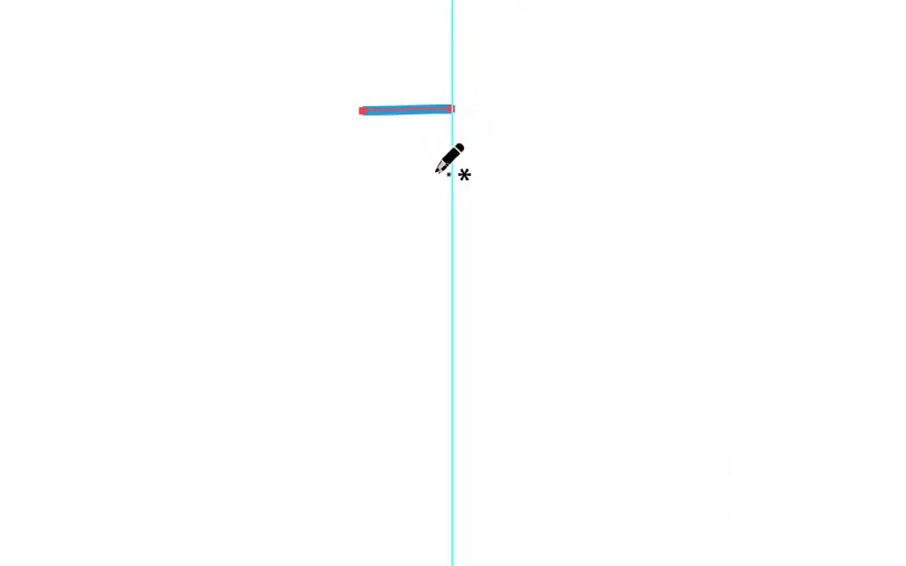
Try drawing a second short pencil line from the guide just below the first one, and undo it
left_click_drag(438, 172, 306, 171)
key("ctrl+z")
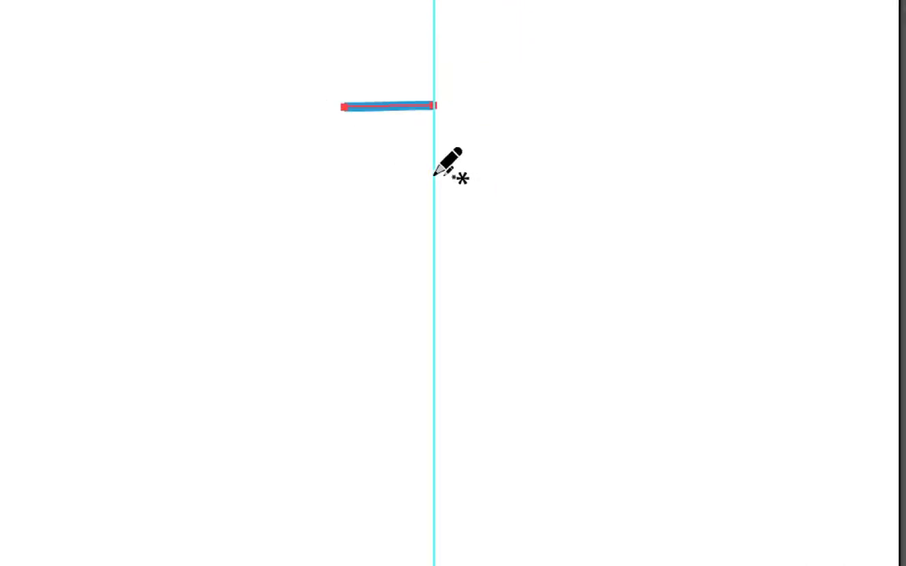
left_click_drag(436, 176, 376, 174)
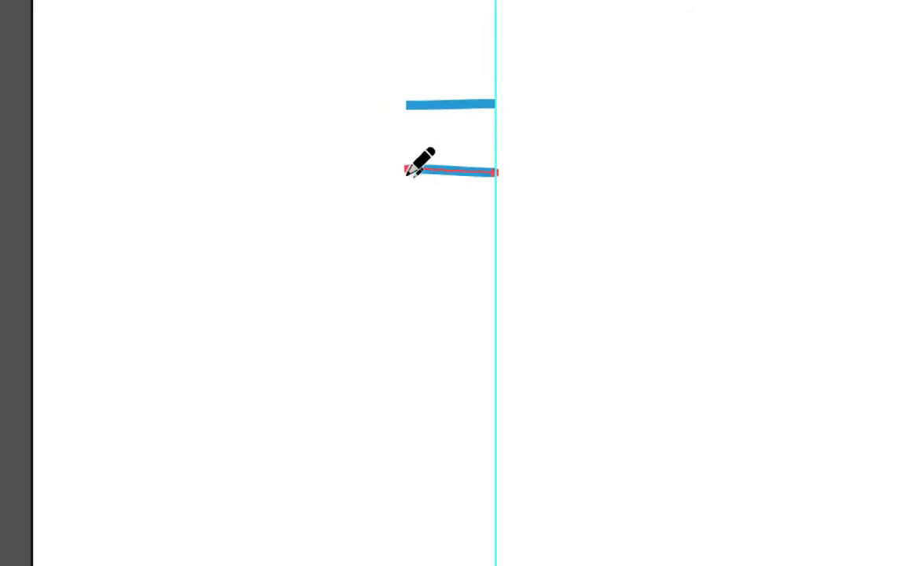
key("ctrl+z")
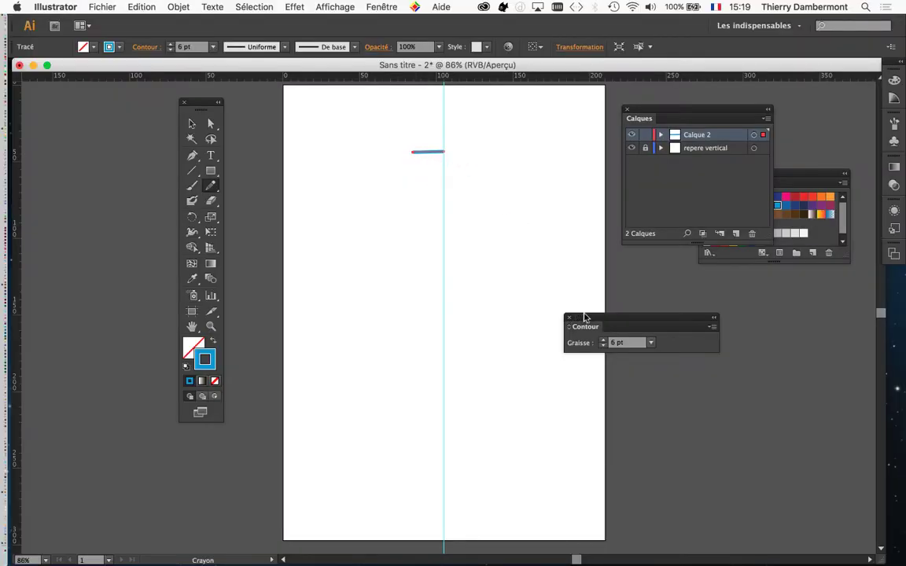
Zoom to 200% on the line, move the tools further from it, and close the floating layers, stroke and swatch settings
left_click_drag(585, 317, 651, 306)
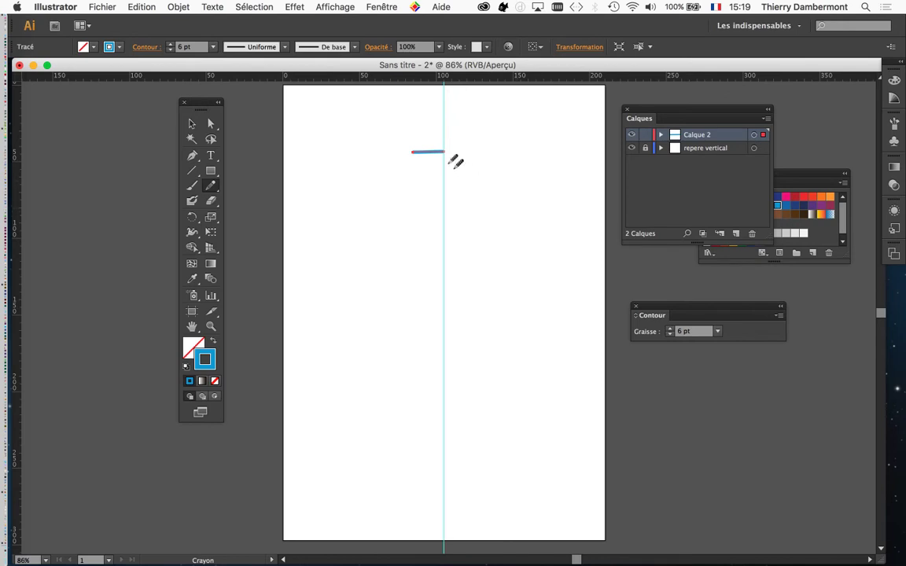
scroll(447, 150, "up", 3)
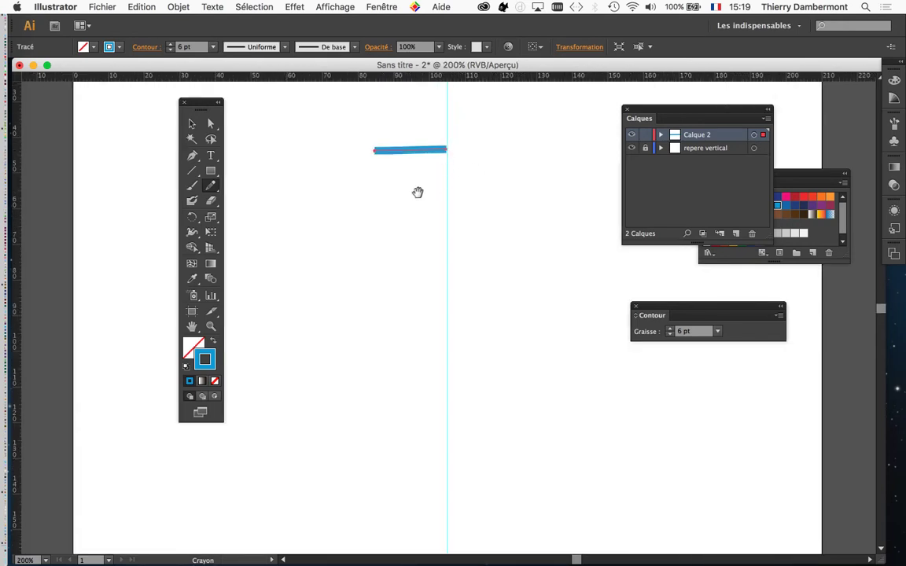
left_click_drag(417, 193, 369, 249)
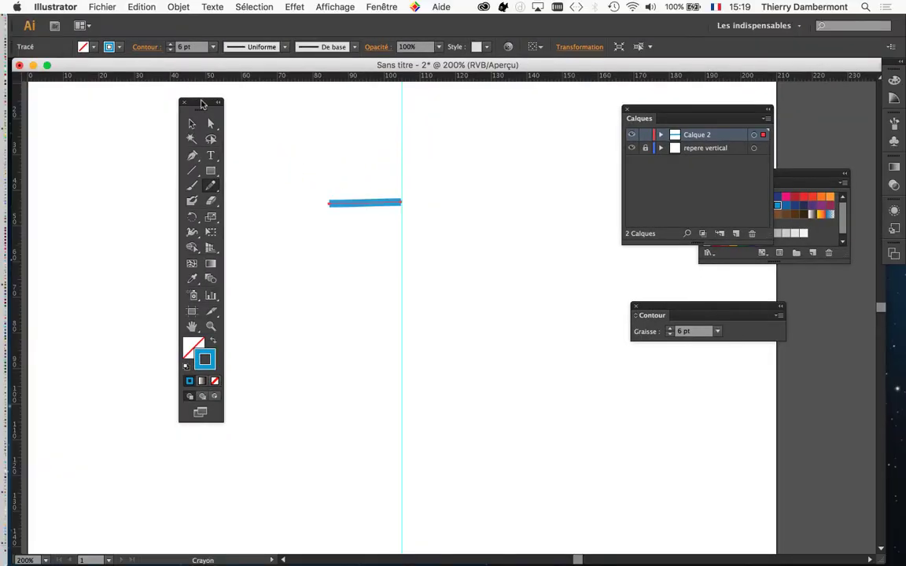
left_click_drag(201, 104, 101, 106)
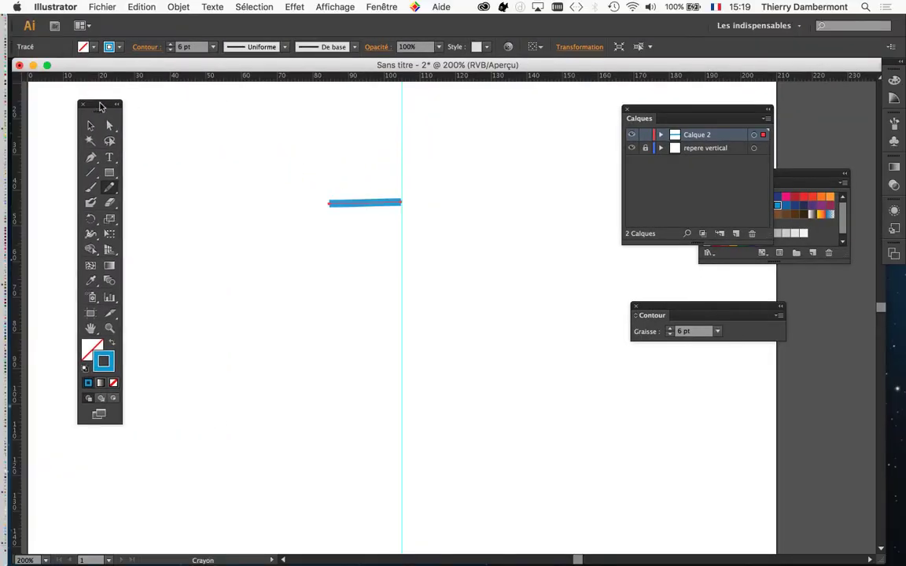
left_click(626, 111)
left_click(635, 307)
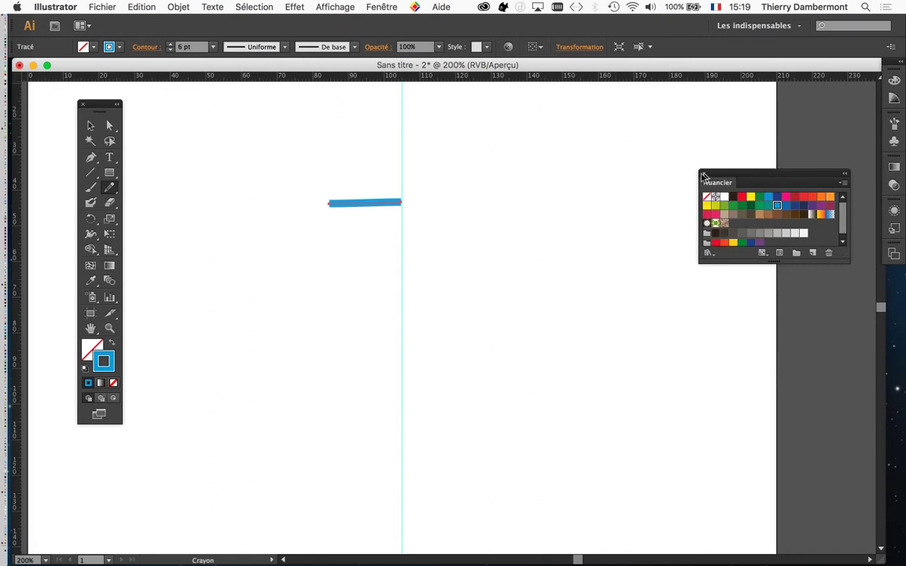
left_click(702, 175)
Display the selected line's appearance attributes (Aspect), float and enlarge them beside the guide, and put away the graphic styles
left_click(381, 7)
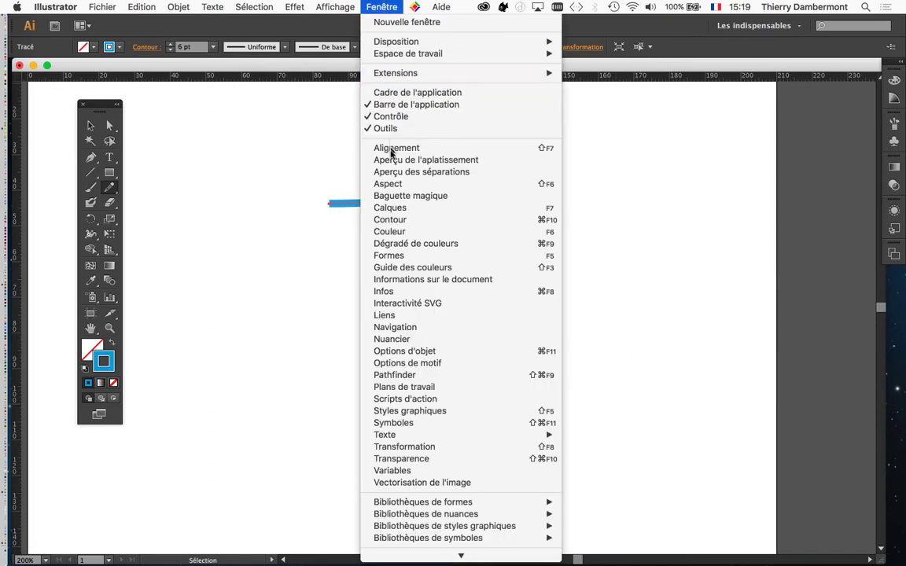
left_click(390, 184)
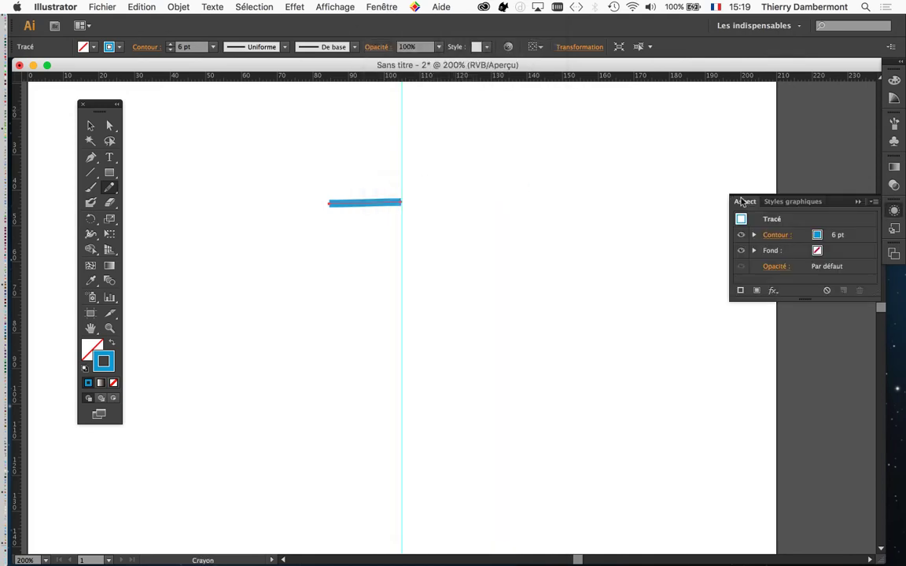
left_click_drag(498, 183, 492, 173)
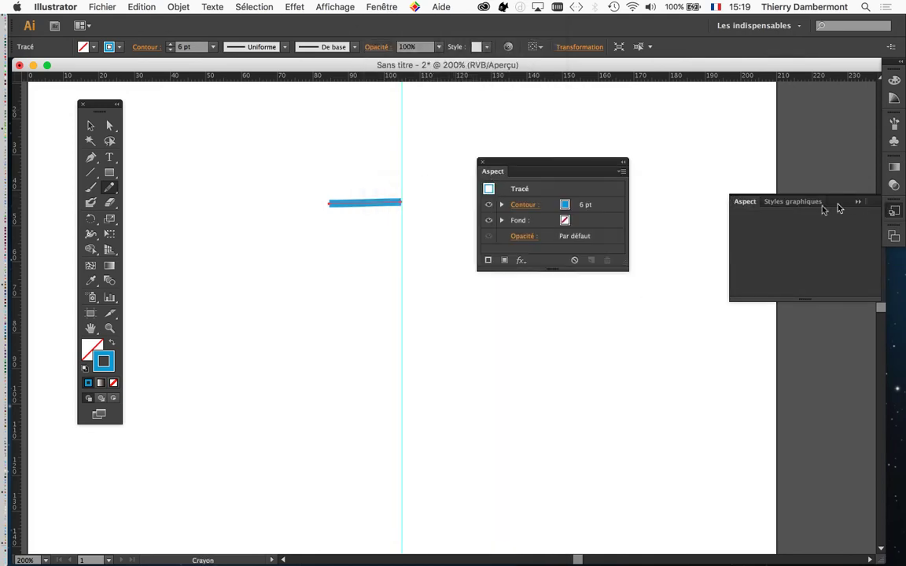
left_click(820, 202)
left_click_drag(628, 265, 661, 353)
key("v")
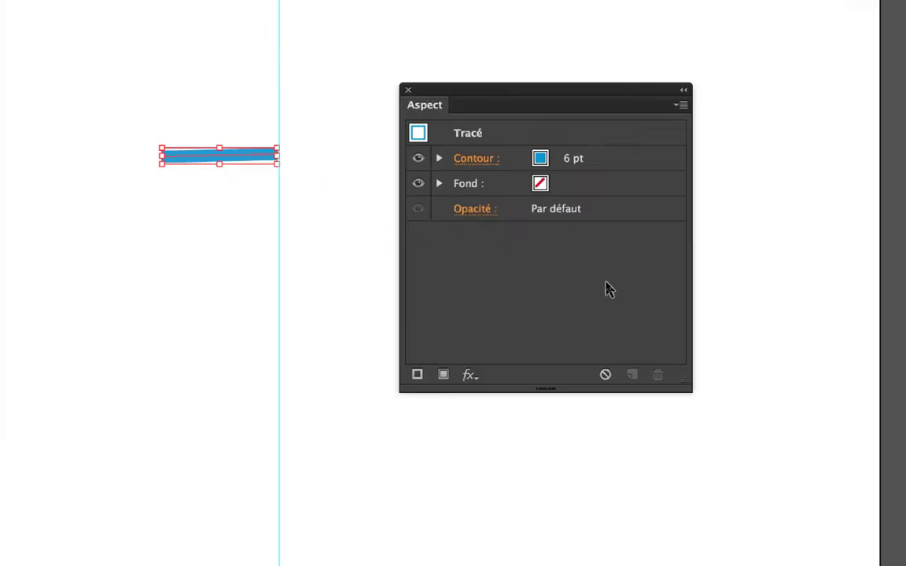
key("n")
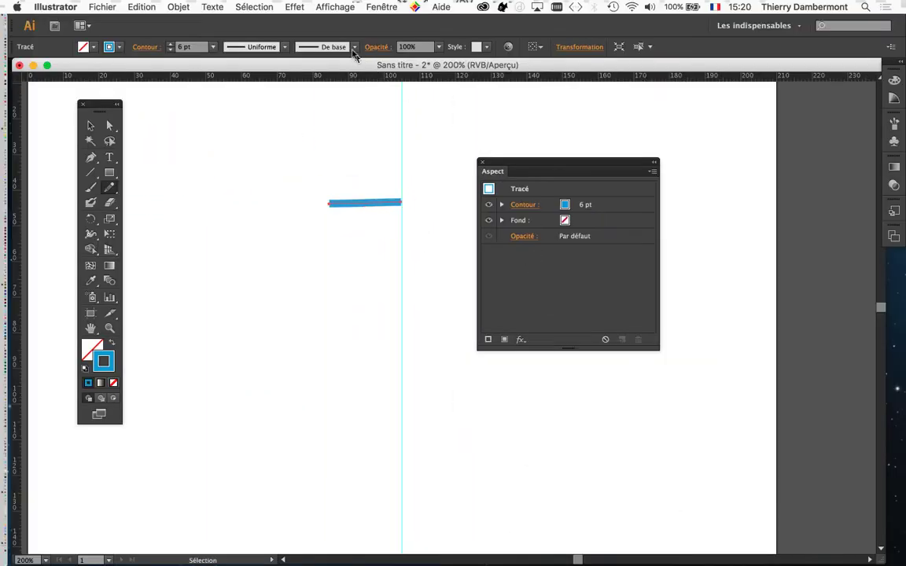
Apply the live Transformation effect from Distorsion et transformation to the selected blue line, keeping its default settings
left_click(295, 8)
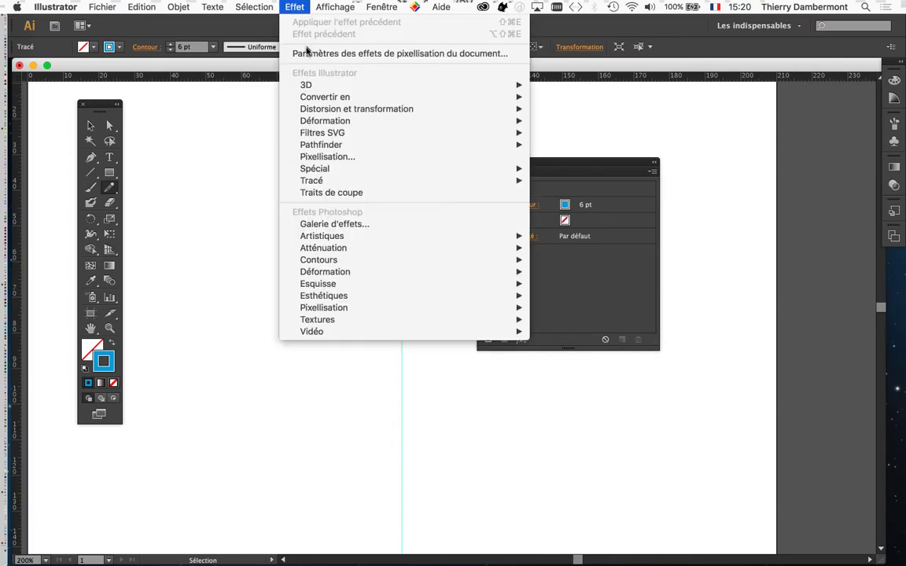
mouse_move(326, 113)
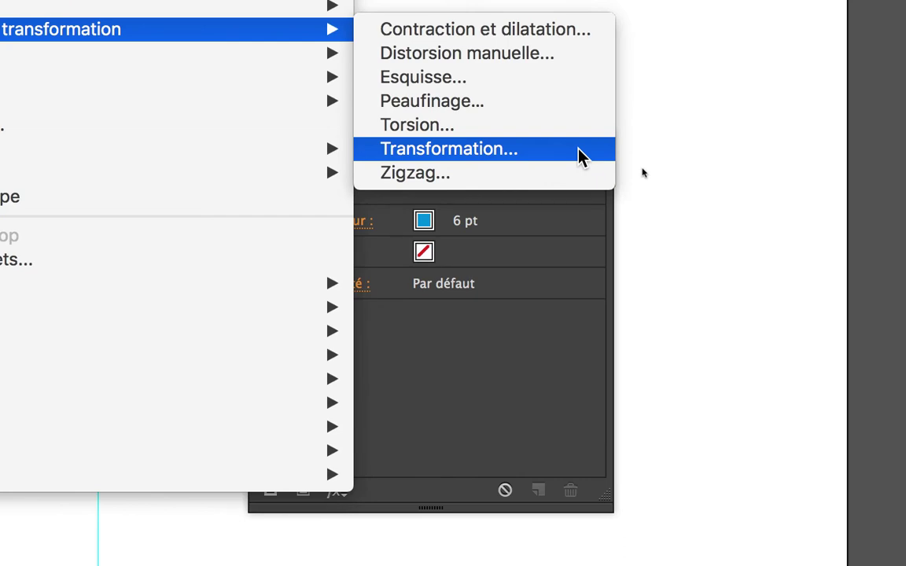
left_click(580, 155)
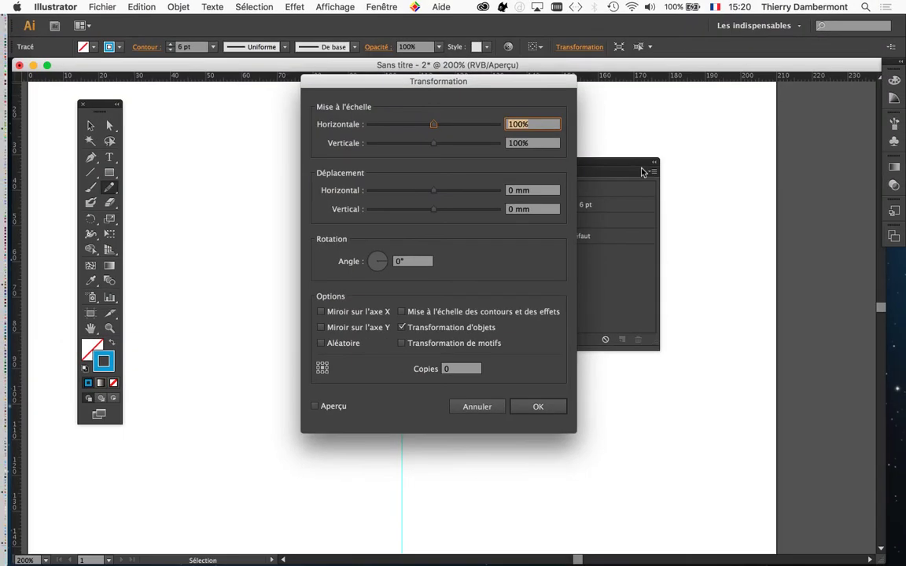
left_click_drag(354, 79, 648, 76)
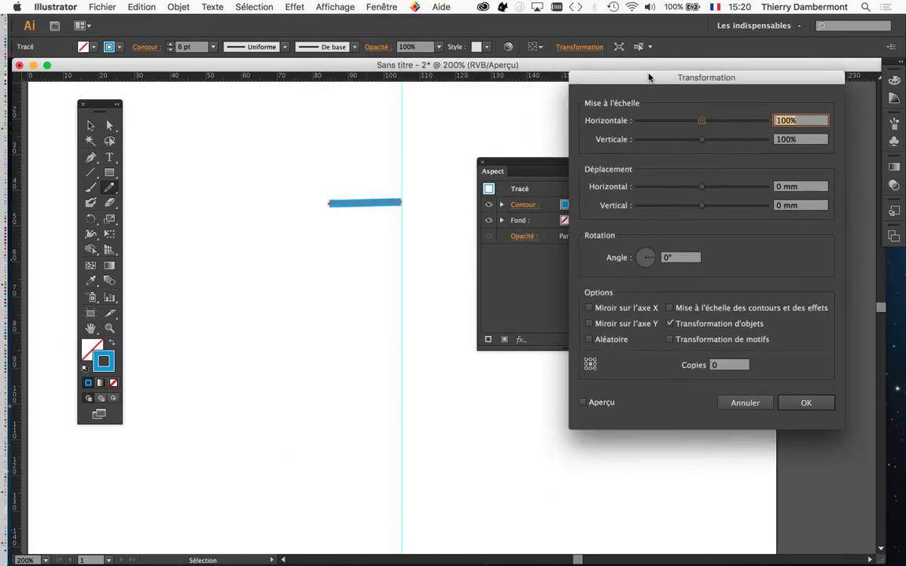
left_click(806, 402)
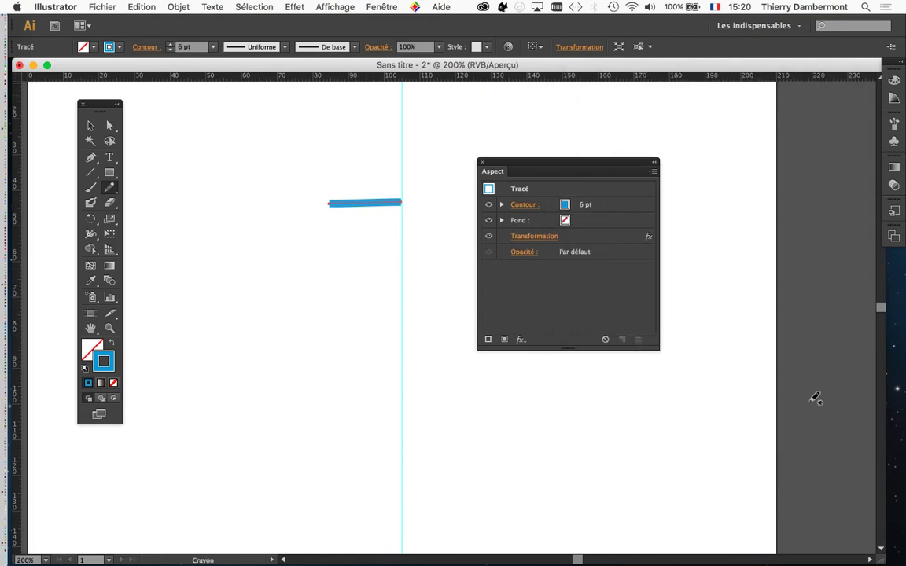
Rearrange the view and the floating Aspect attributes so the blue line and its effect list sit side by side
left_click_drag(546, 169, 544, 131)
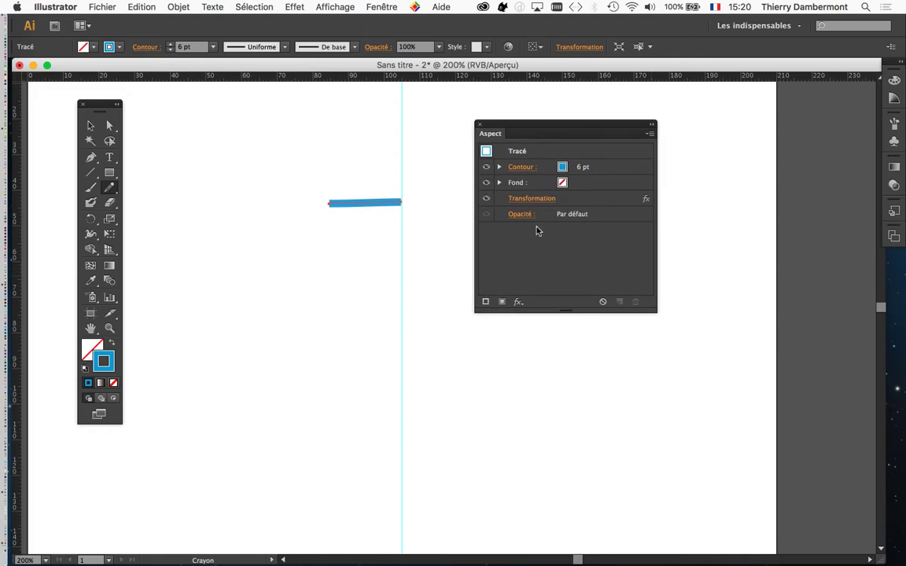
key("super")
left_click(294, 6)
mouse_move(321, 113)
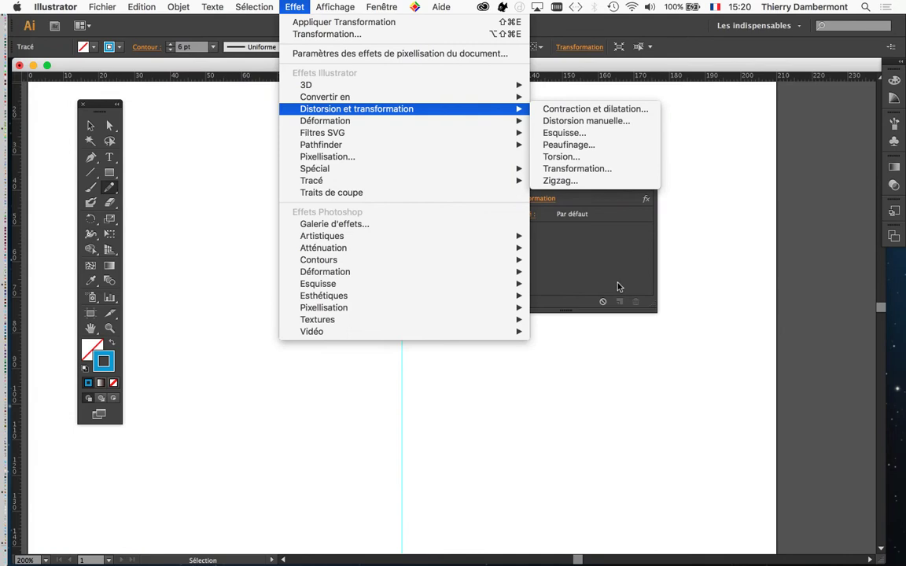
left_click(619, 285)
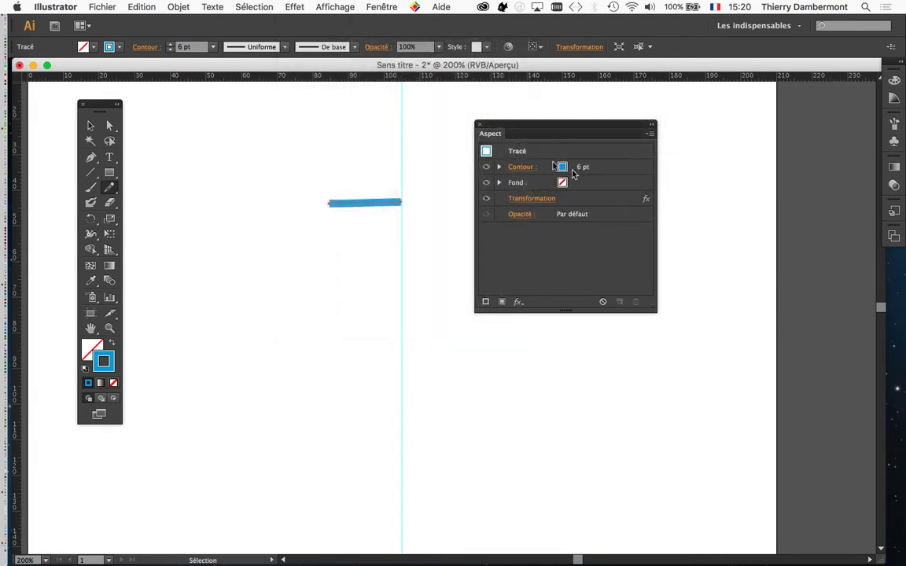
left_click_drag(354, 168, 286, 170)
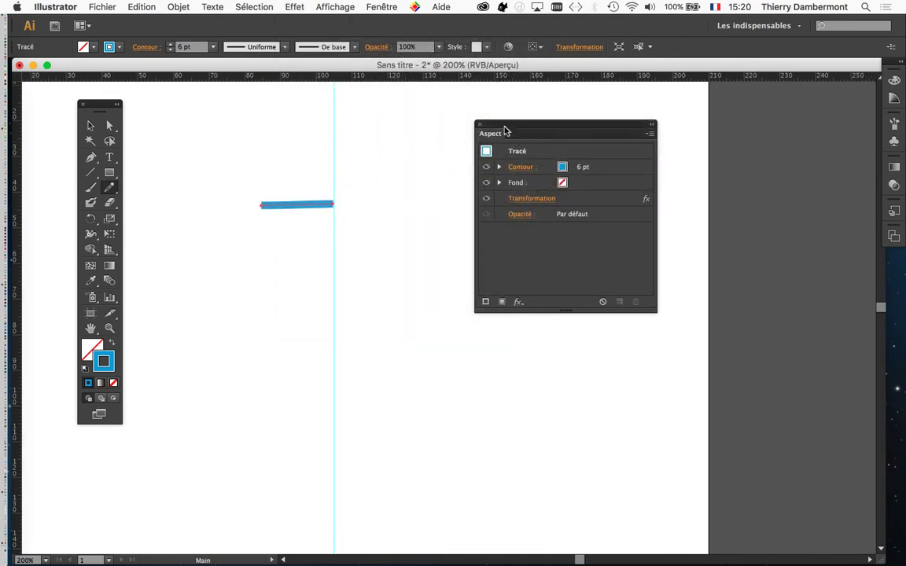
left_click_drag(504, 128, 482, 140)
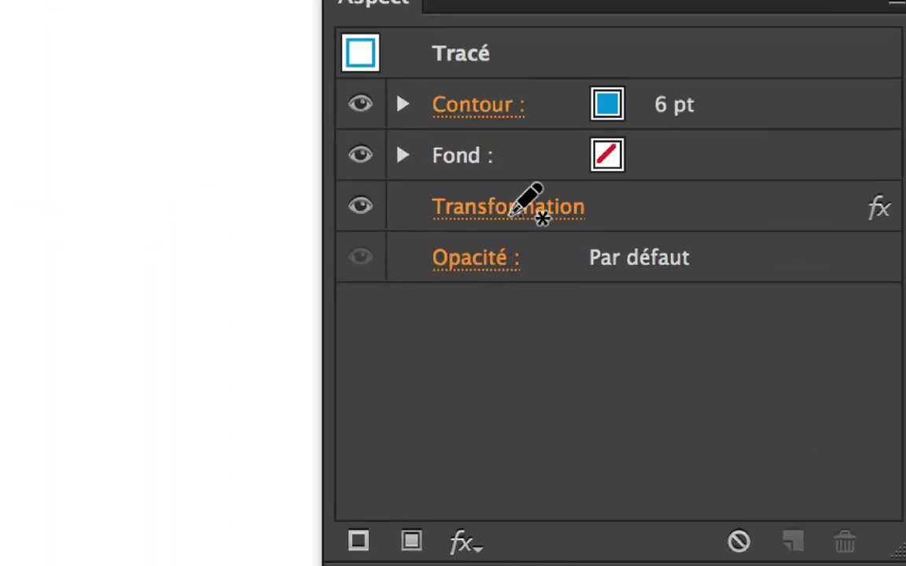
Try to apply a second Transformation effect to the line, cancel it, and open the existing effect's settings from Aspect instead
left_click(545, 218)
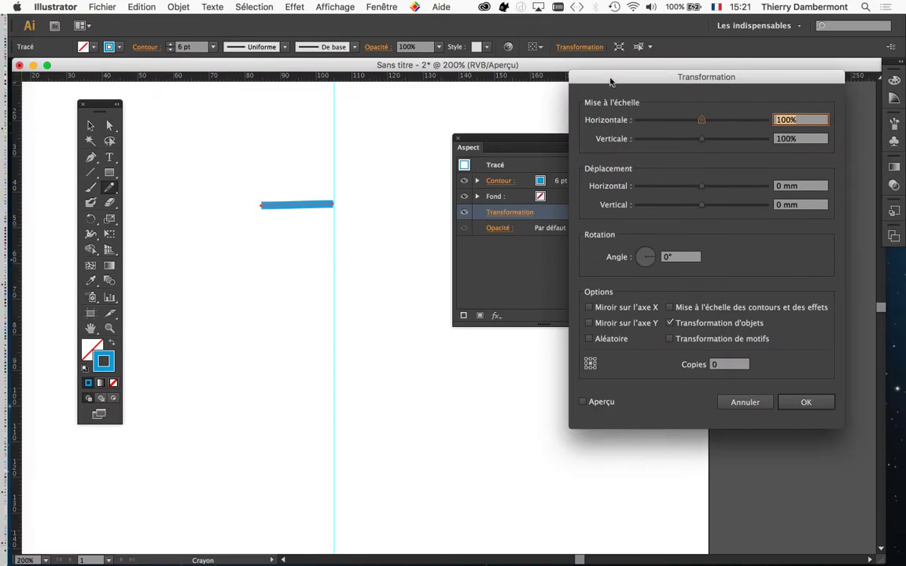
left_click_drag(610, 81, 422, 101)
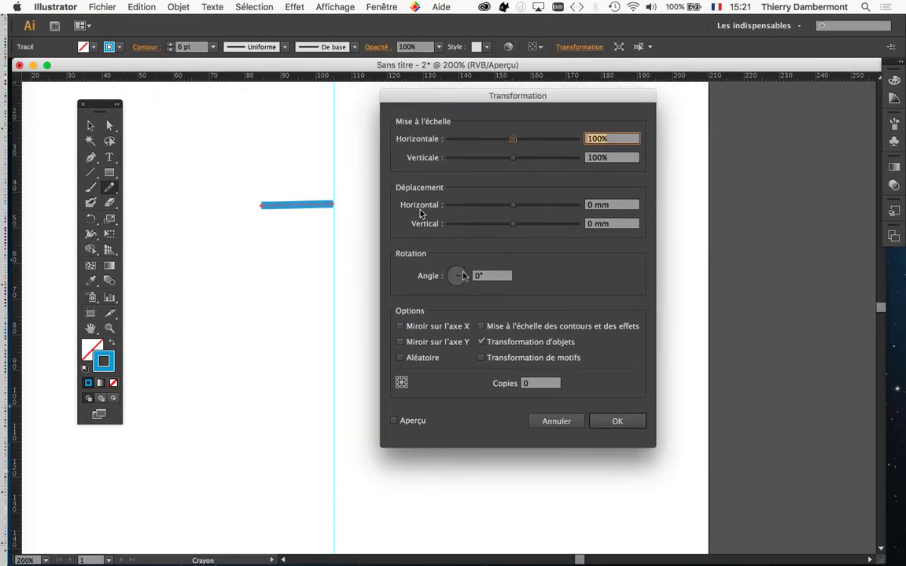
left_click(294, 7)
mouse_move(322, 110)
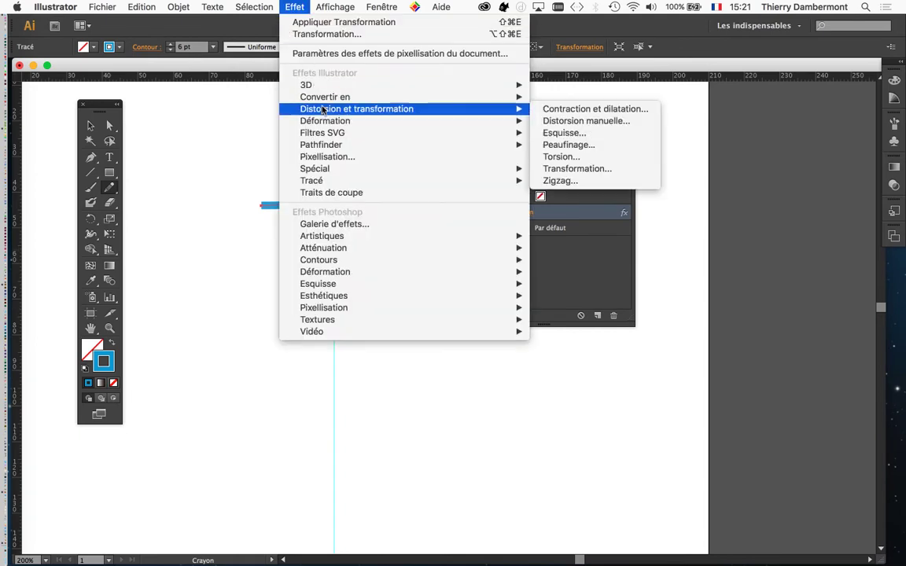
left_click(555, 170)
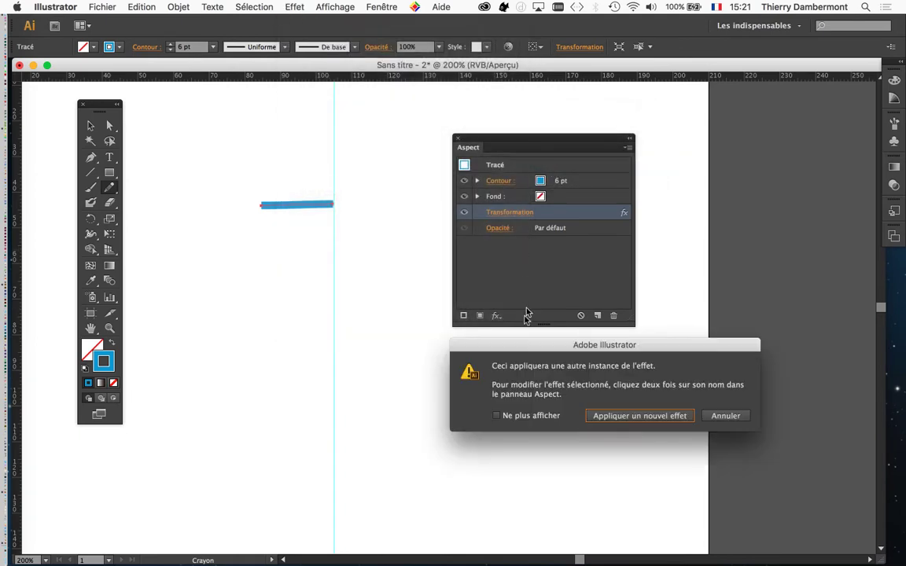
left_click_drag(521, 346, 228, 112)
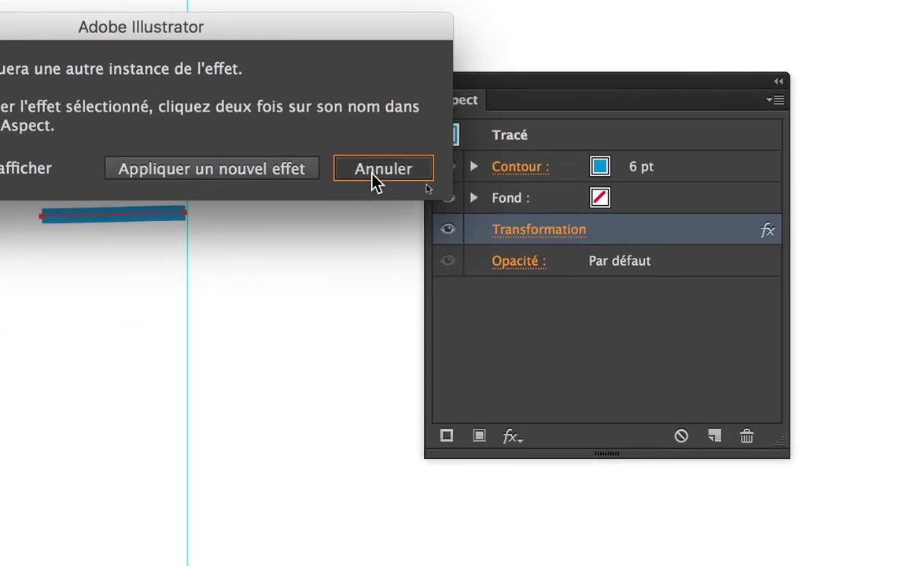
left_click(374, 182)
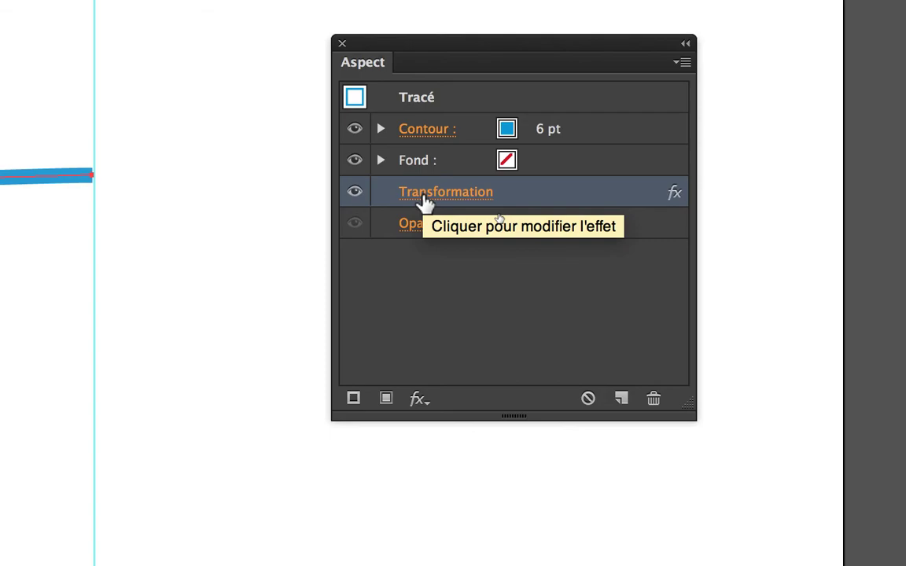
left_click(425, 203)
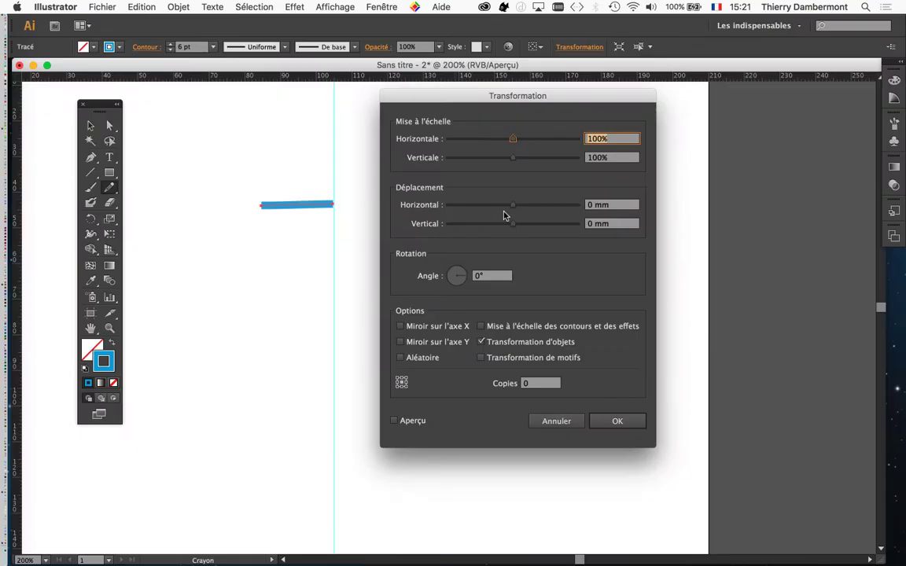
left_click_drag(439, 99, 239, 152)
Display the layers beside the line, expand Calque 2 to examine the target of its <Tracé> path, and put the layers away
left_click(376, 8)
left_click(404, 465)
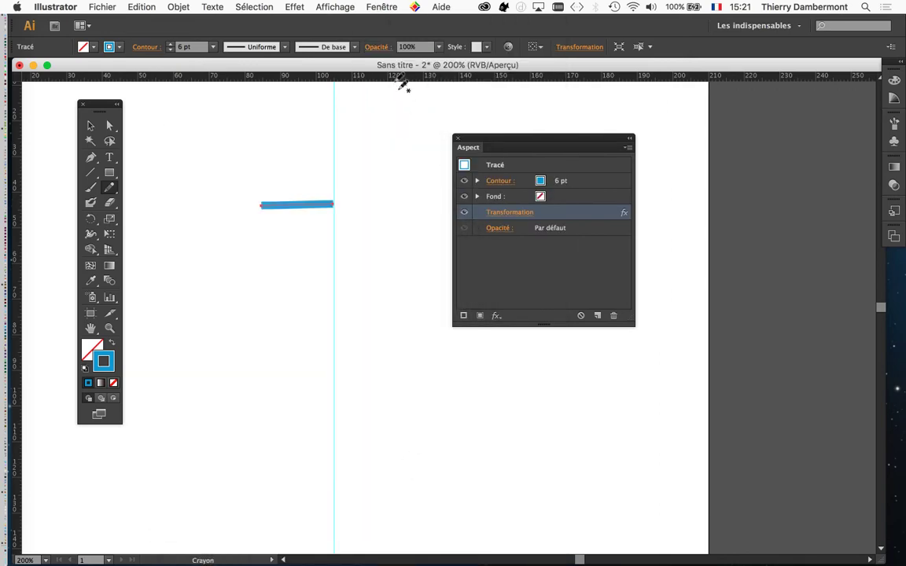
left_click(375, 6)
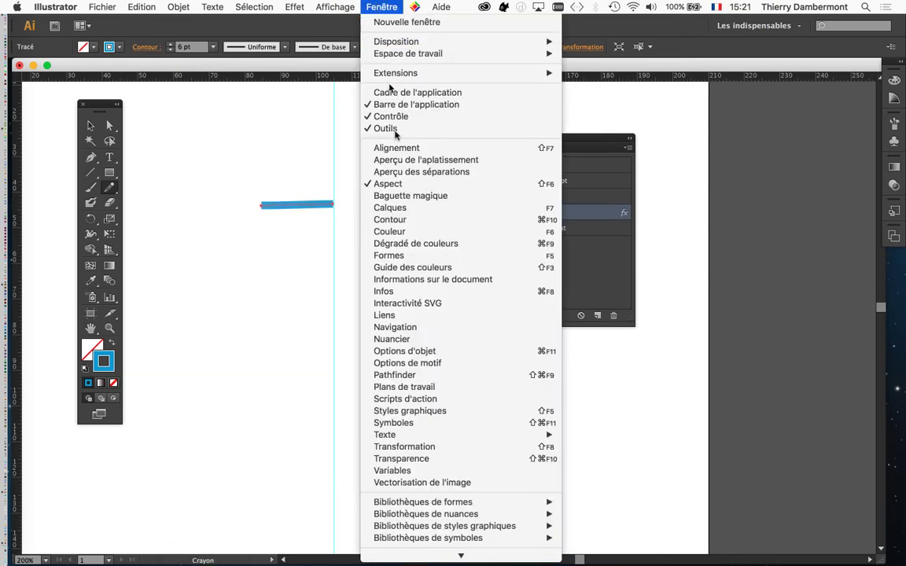
left_click(415, 207)
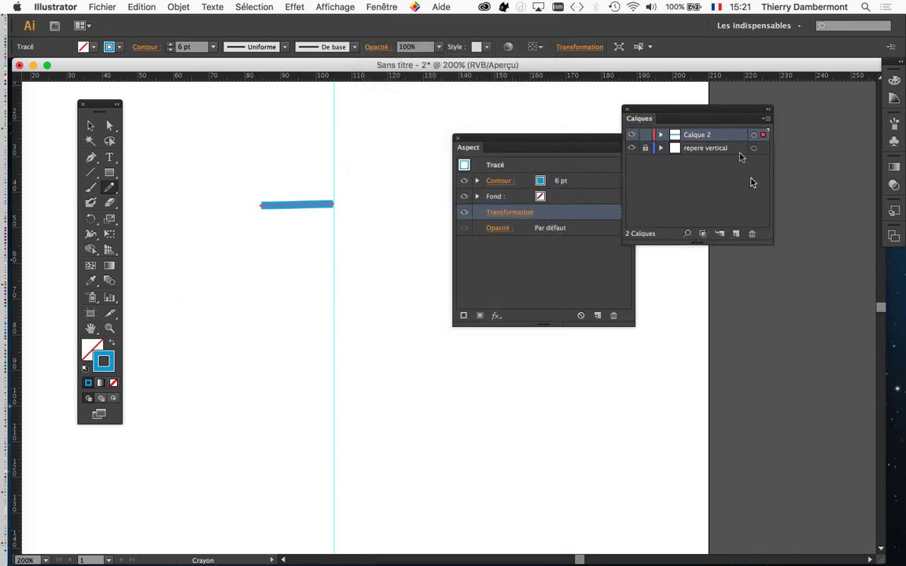
mouse_move(706, 116)
left_mouse_down()
mouse_move(724, 134)
mouse_move(406, 149)
mouse_move(308, 114)
mouse_move(239, 113)
left_mouse_up()
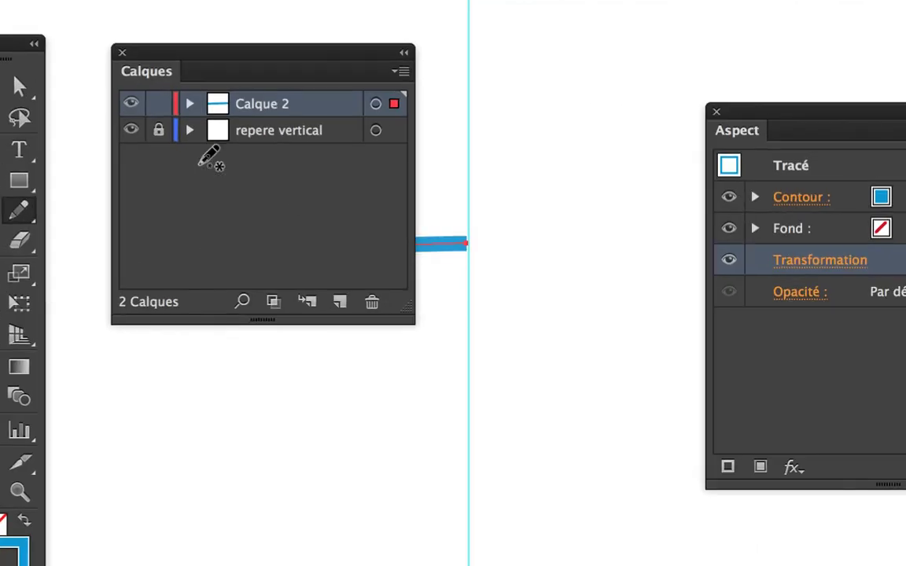
left_click(194, 143)
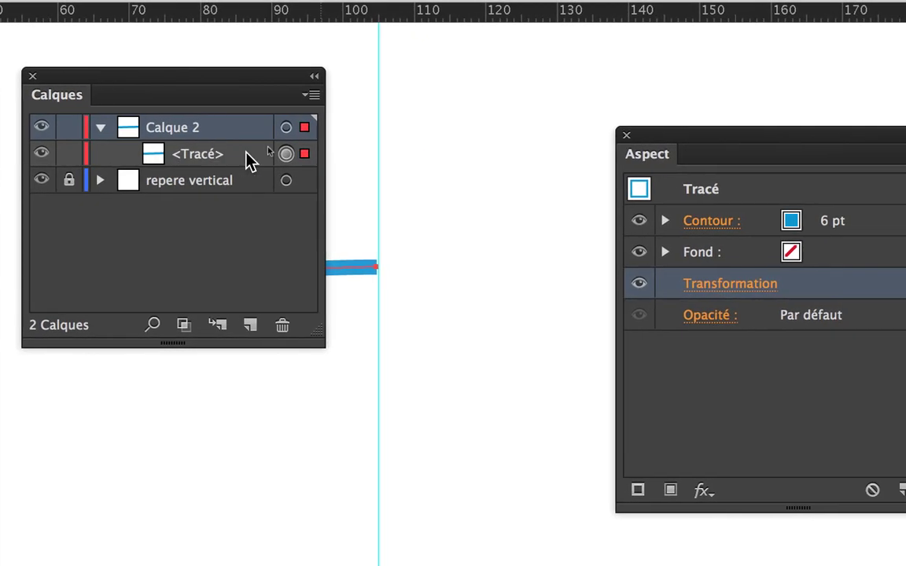
left_click(285, 156)
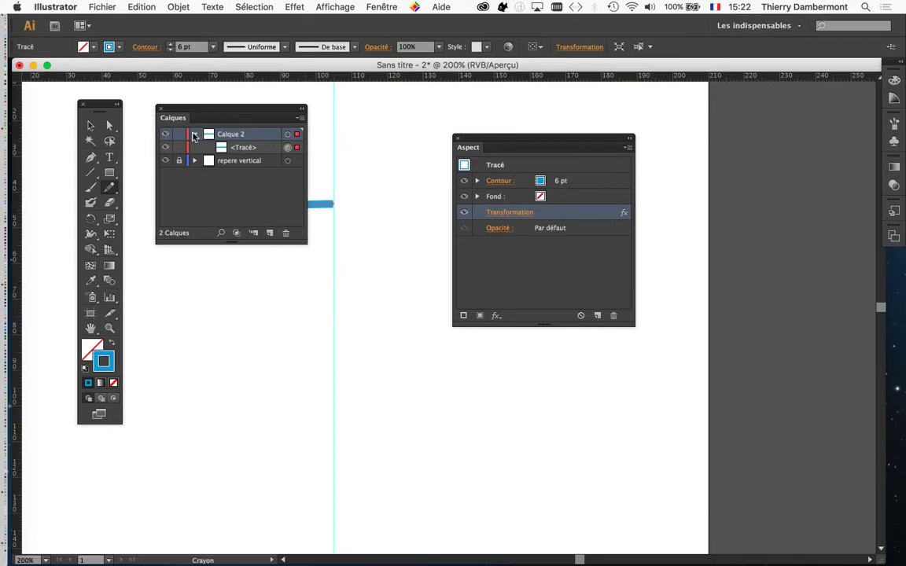
left_click(194, 135)
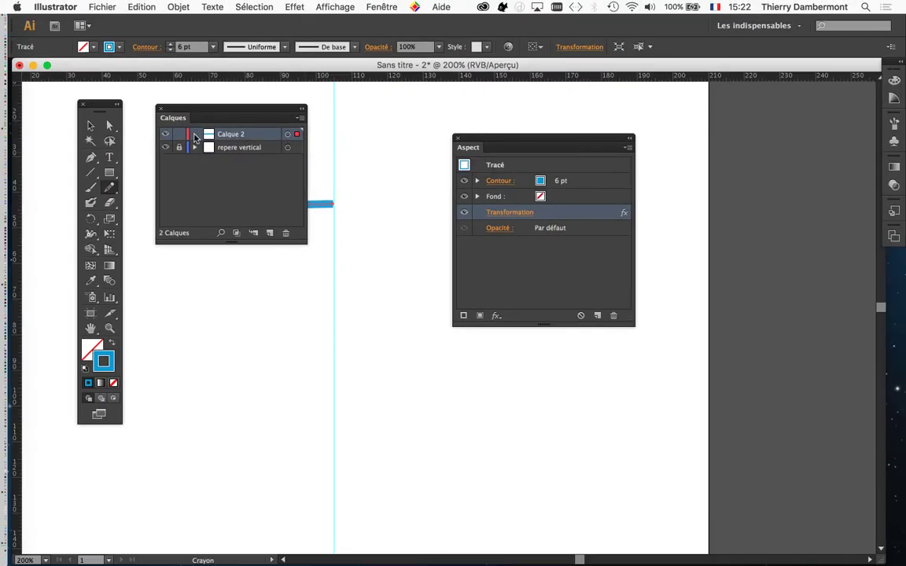
left_click(161, 109)
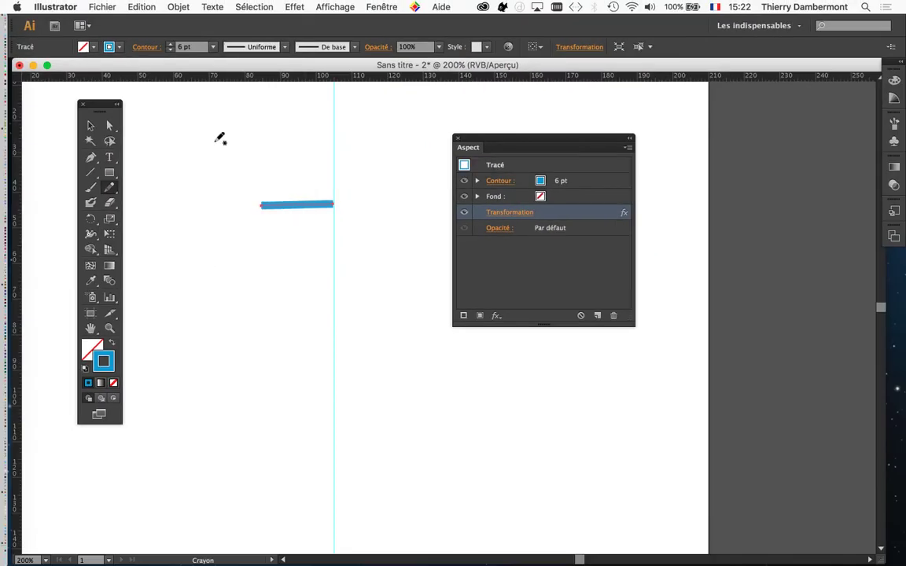
Edit the line's existing Transformation effect with Aperçu enabled and turn on Miroir sur l'axe X
left_click(501, 214)
left_click_drag(340, 145, 660, 71)
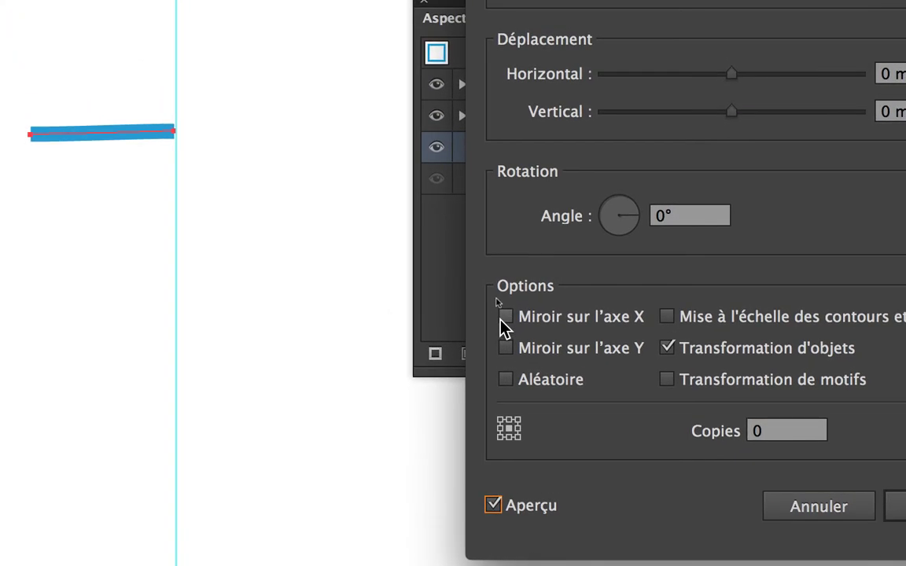
left_click(505, 318)
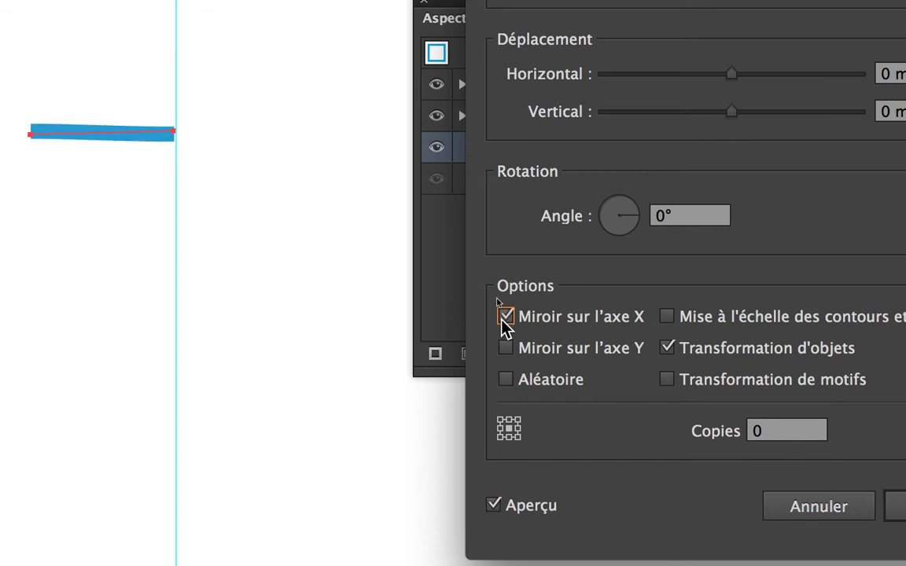
Switch Miroir sur l'axe X off and on repeatedly to compare the line's original and mirrored previews
left_click(506, 318)
left_click(506, 318)
left_click(506, 318)
left_click(505, 318)
left_click(504, 318)
left_click(504, 318)
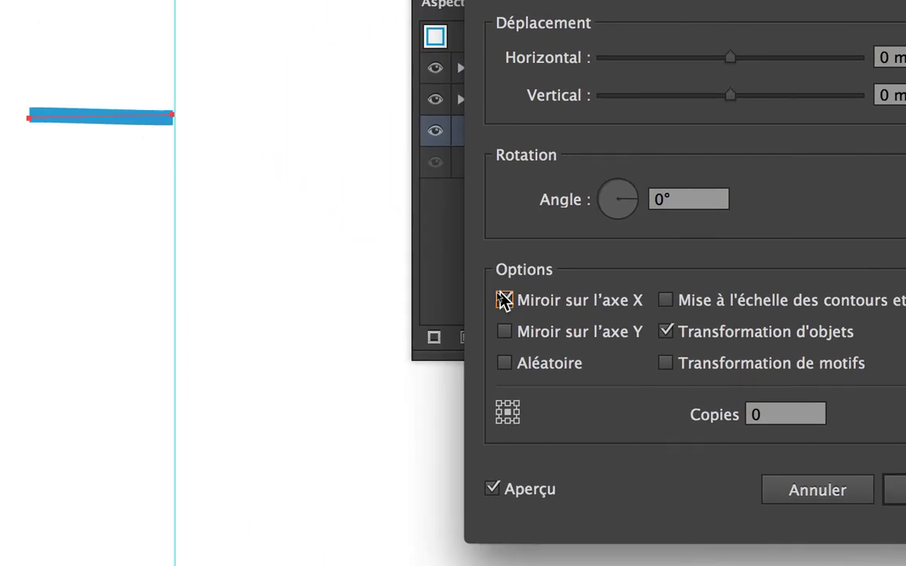
left_click(504, 300)
left_click(504, 300)
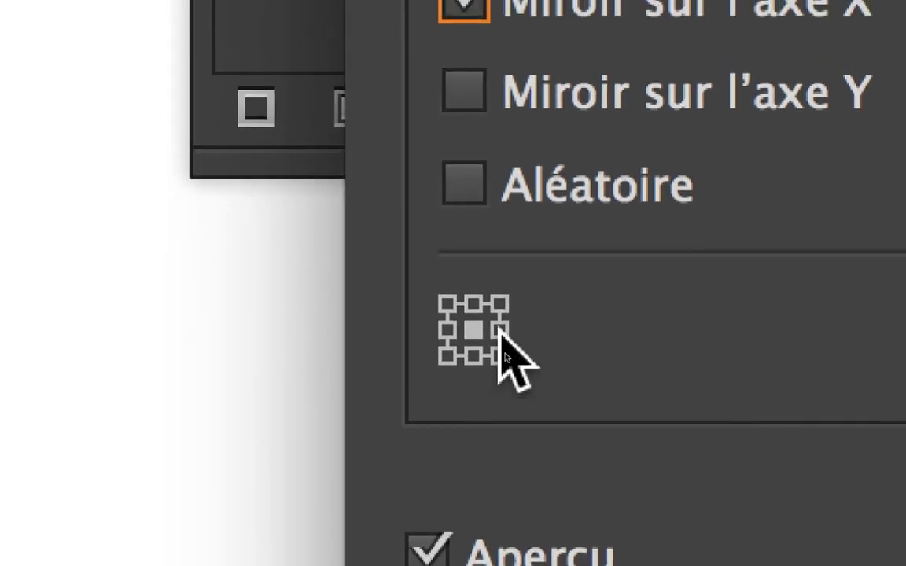
Set the effect's reference point to the middle of the right side, set Copies to 1, and apply the Transformation
left_click(500, 330)
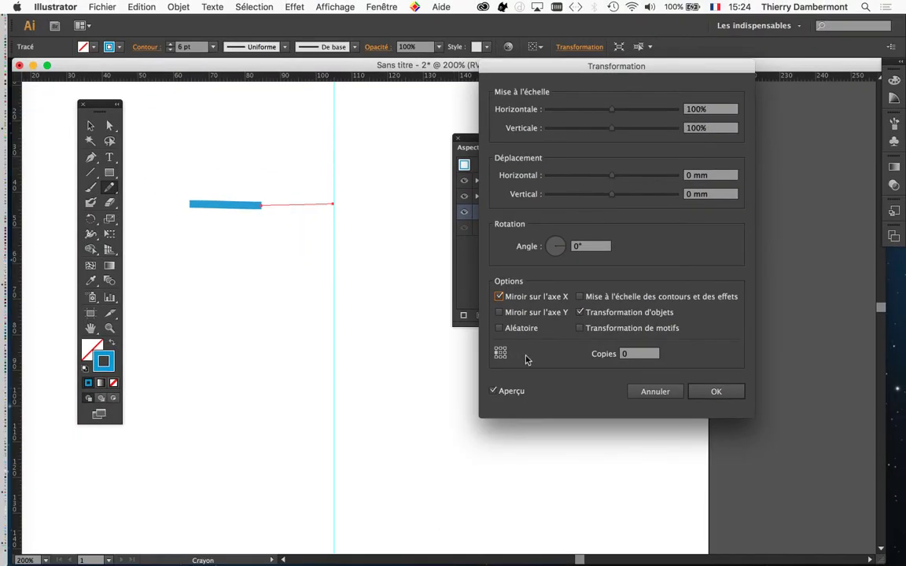
left_click(505, 352)
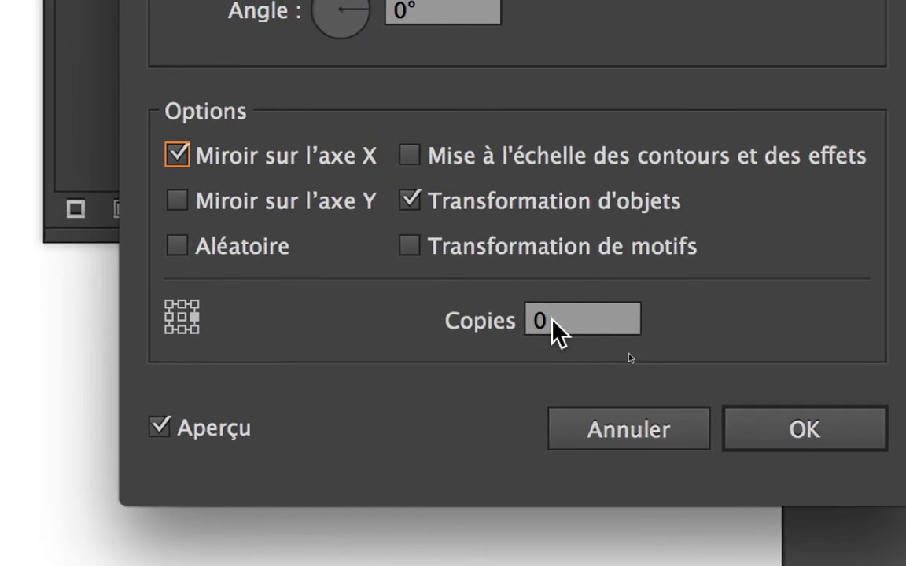
left_click(513, 325)
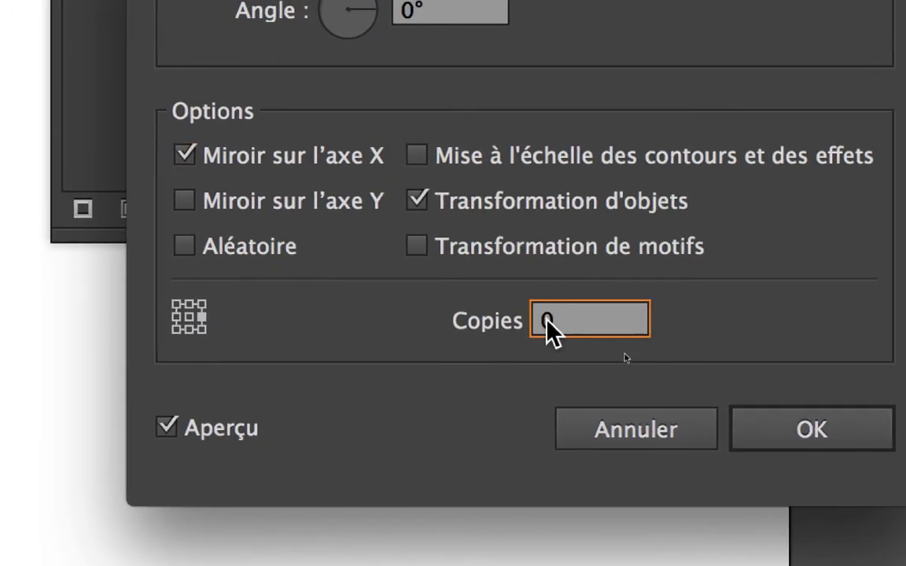
type("1")
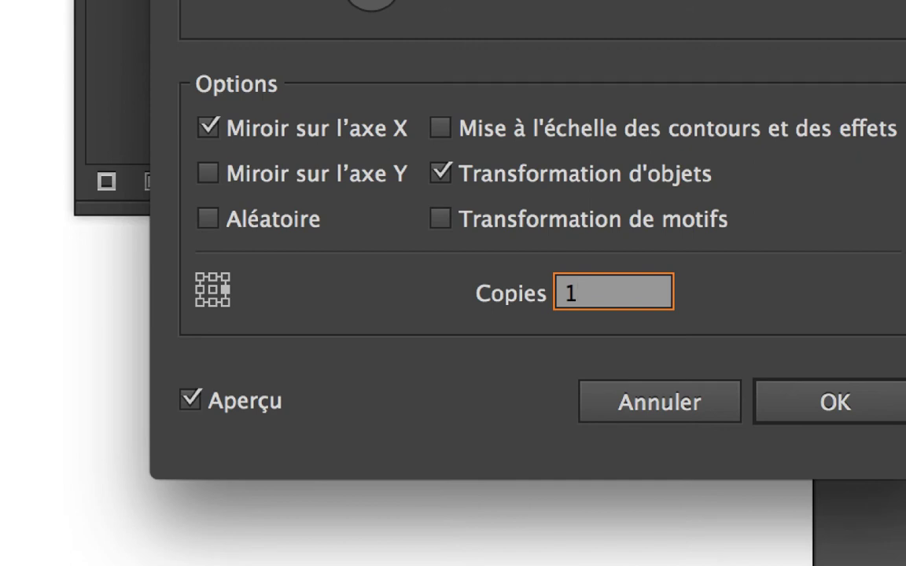
key("Tab")
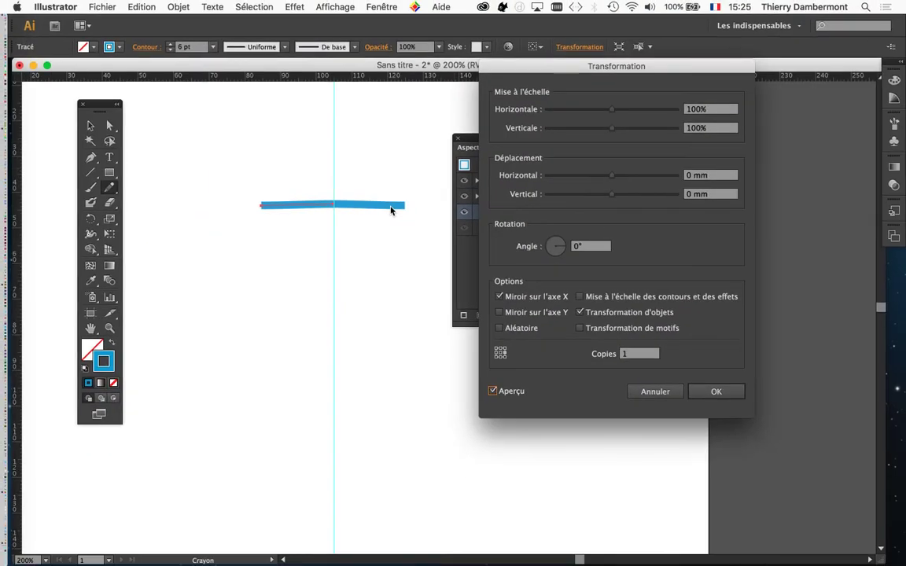
left_click(713, 392)
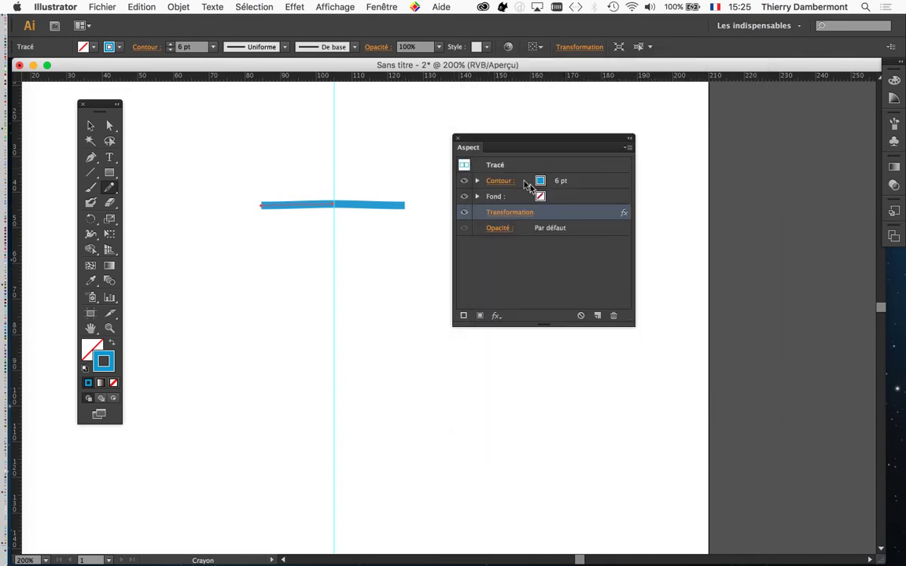
Move the floating Aspect attributes clear of the drawing area and recentre the view on the mirrored line
left_click_drag(475, 142, 682, 399)
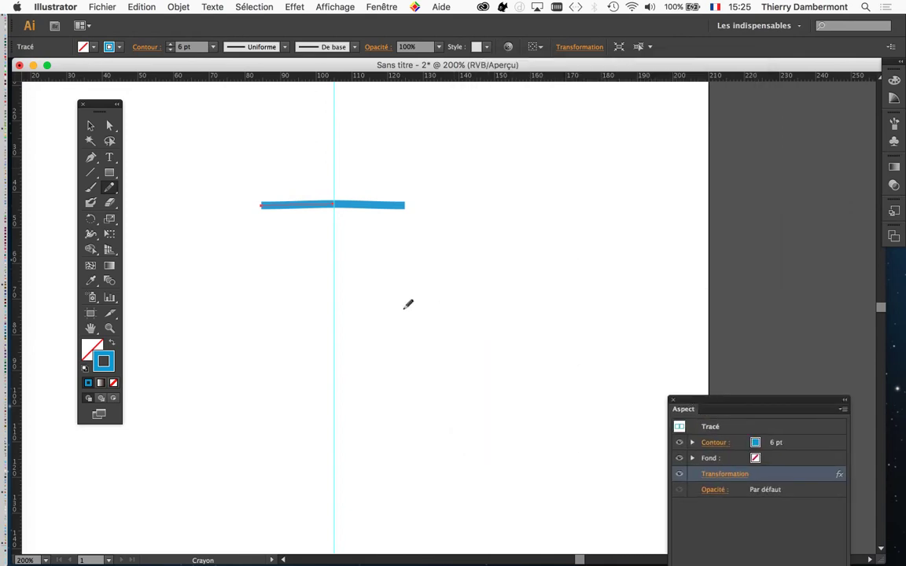
scroll(408, 304, "down", 2)
left_click_drag(340, 286, 371, 232)
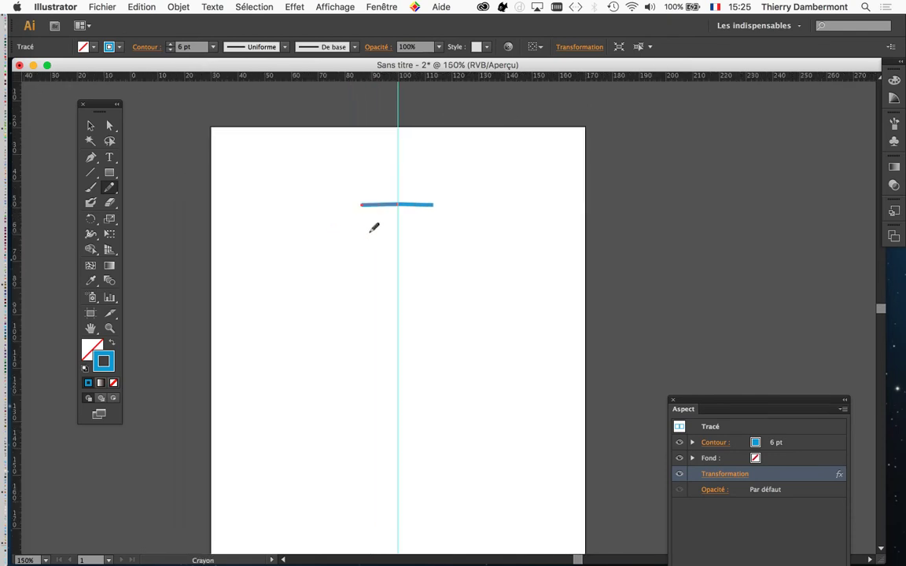
scroll(374, 227, "up", 2)
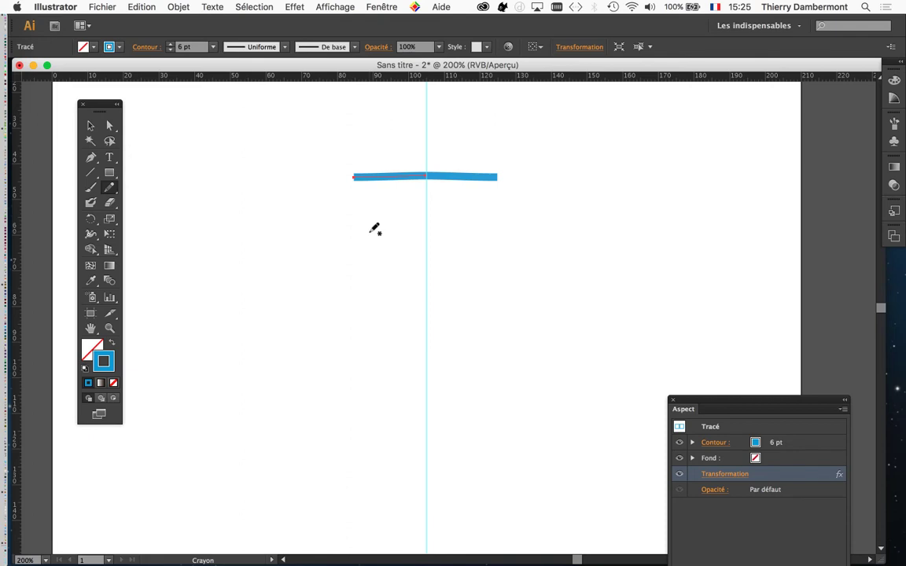
With the Pencil tool, extend the line's outer end into a horn, cheek and long muzzle that finishes at the central guide
key("v")
key("n")
key("v")
key("n")
key("super+minus")
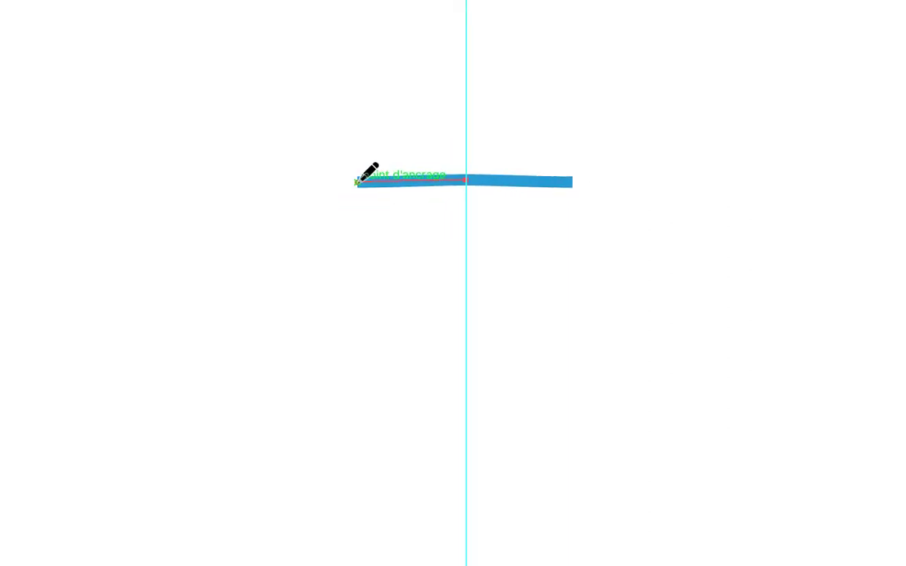
left_click_drag(359, 182, 269, 182)
mouse_move(324, 182)
left_mouse_down()
mouse_move(272, 102)
mouse_move(254, 142)
mouse_move(257, 177)
mouse_move(315, 229)
left_mouse_up()
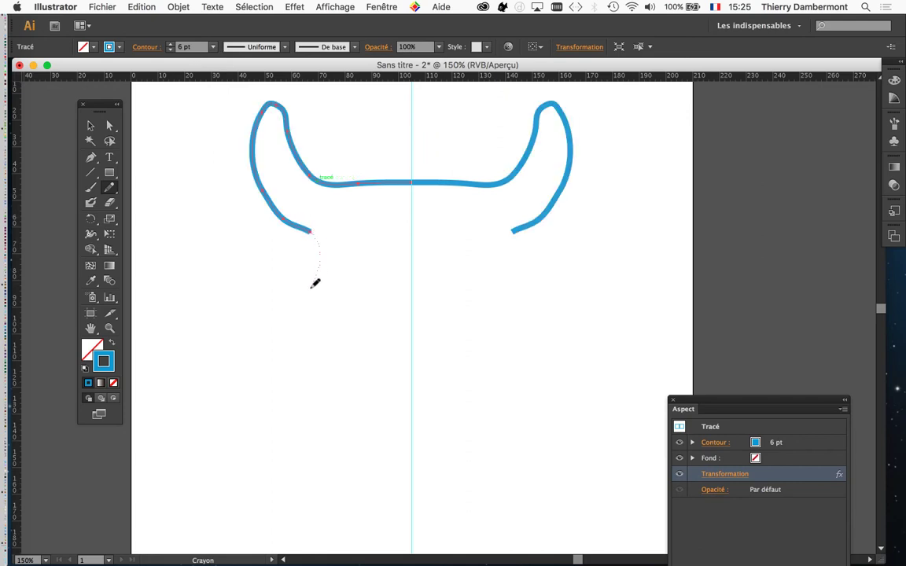
mouse_move(315, 283)
left_mouse_down()
mouse_move(353, 442)
mouse_move(365, 529)
mouse_move(413, 542)
left_mouse_up()
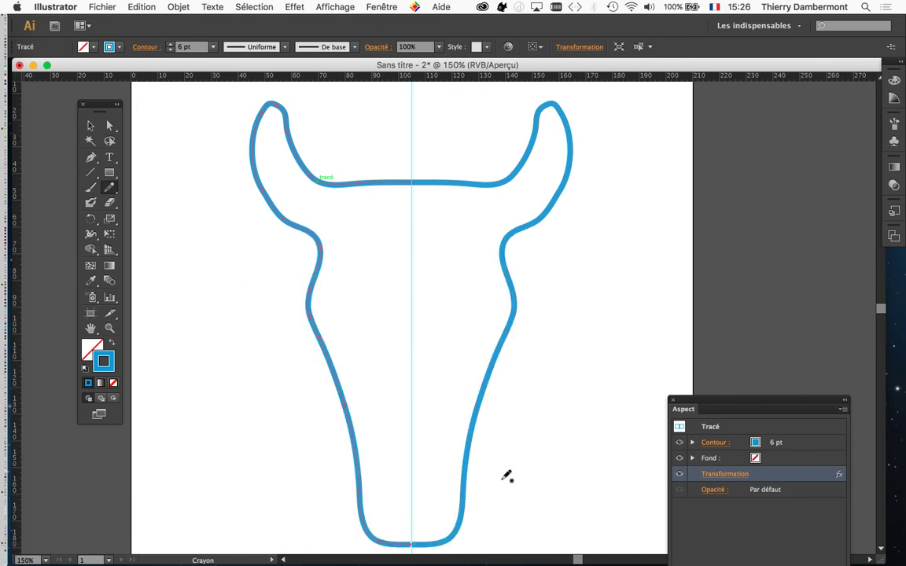
Redraw the horn of the half outline several times with the Pencil tool until it is long and curls inward towards the guide
key("super")
scroll(360, 208, "down", 1)
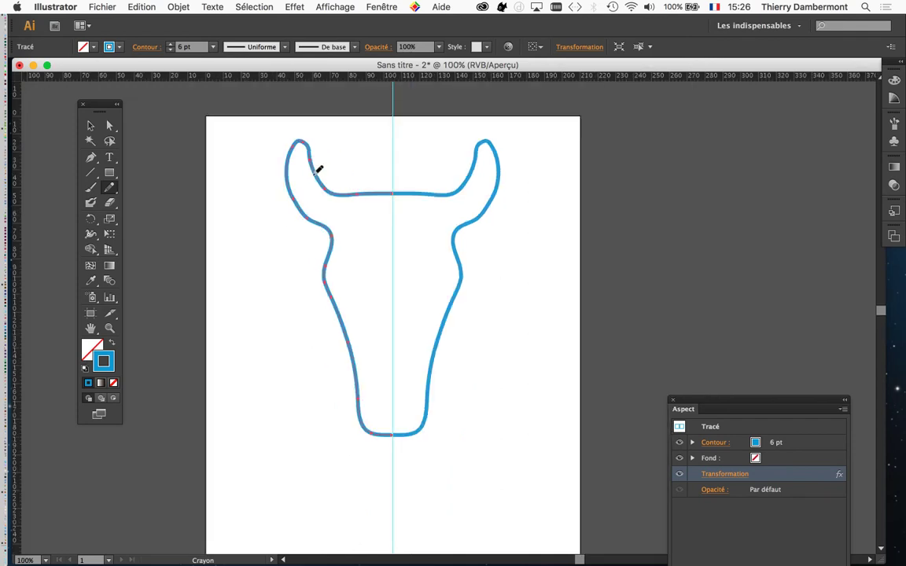
left_click_drag(314, 178, 313, 258)
key("super")
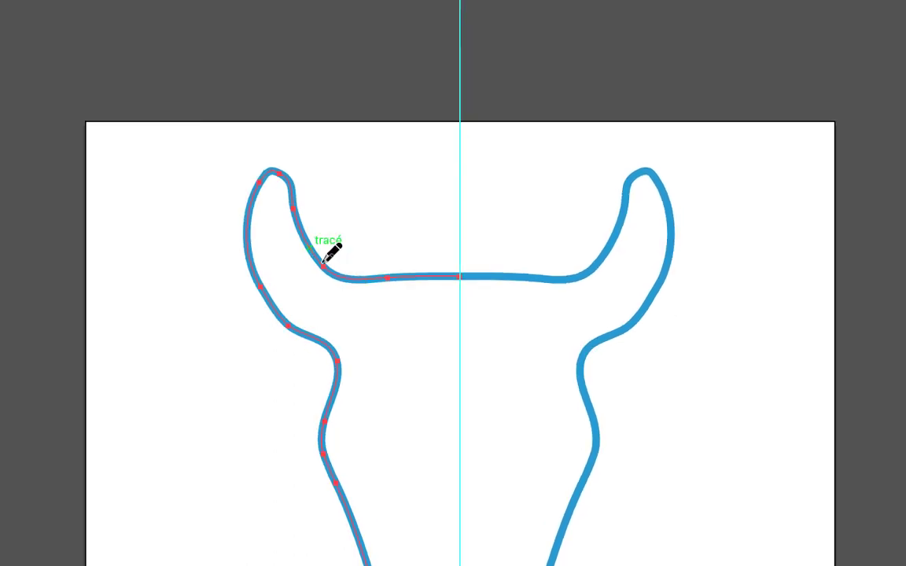
mouse_move(319, 257)
left_mouse_down()
mouse_move(313, 206)
mouse_move(368, 77)
mouse_move(346, 60)
mouse_move(296, 108)
left_mouse_up()
mouse_move(307, 192)
left_mouse_down()
mouse_move(289, 234)
mouse_move(293, 257)
left_mouse_up()
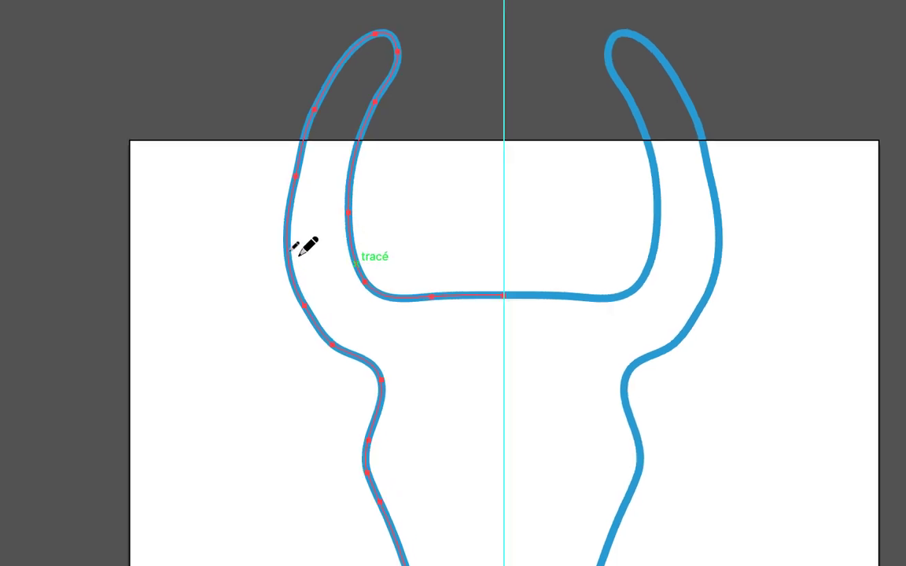
mouse_move(309, 197)
left_mouse_down()
mouse_move(361, 139)
mouse_move(465, 135)
mouse_move(474, 175)
mouse_move(414, 174)
left_mouse_up()
left_click_drag(335, 214, 315, 235)
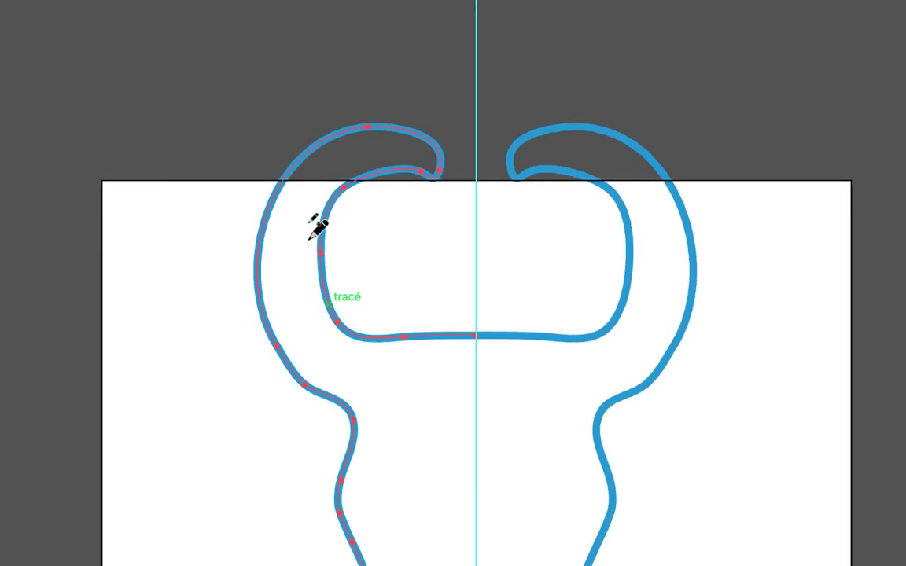
Redraw the side of the face between the horn's base and the muzzle with the Pencil tool
key("v")
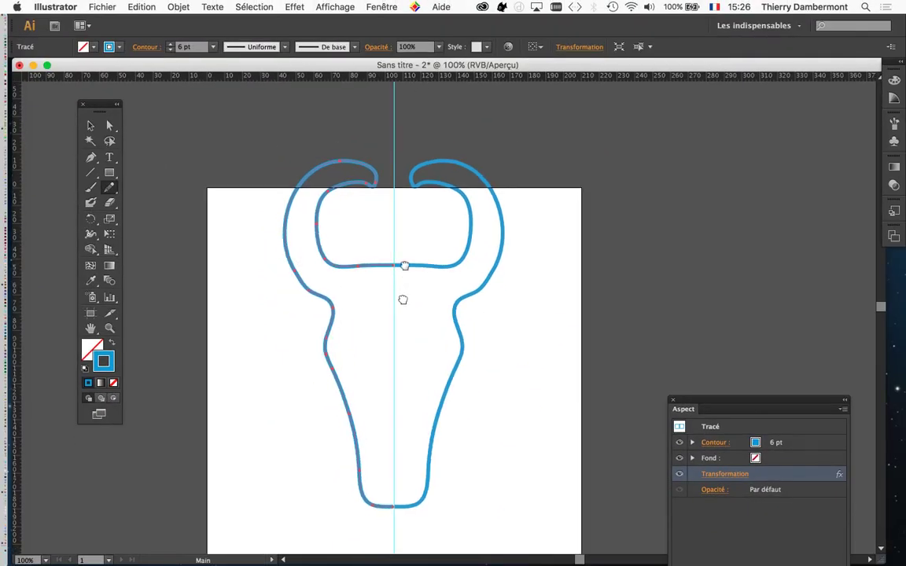
left_click_drag(514, 338, 464, 261)
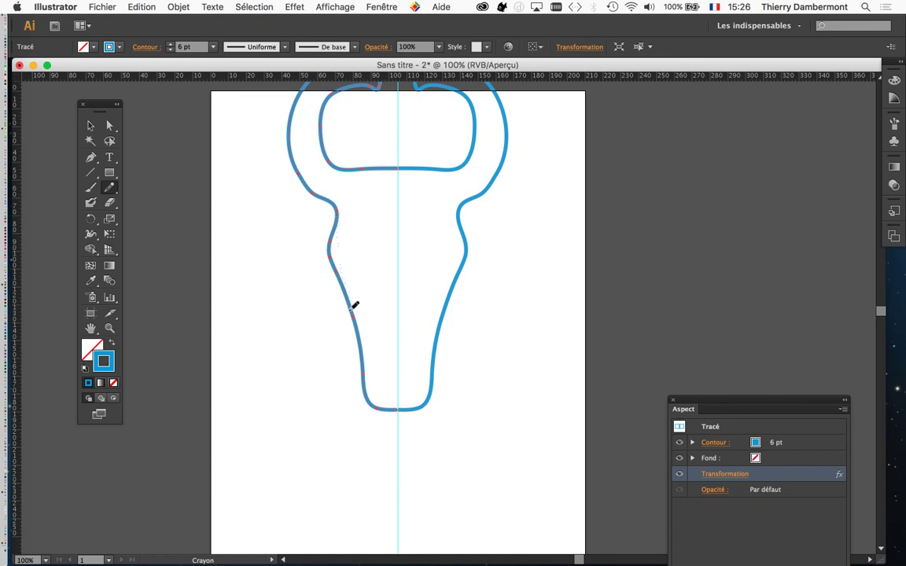
left_click_drag(350, 309, 350, 309)
key("super")
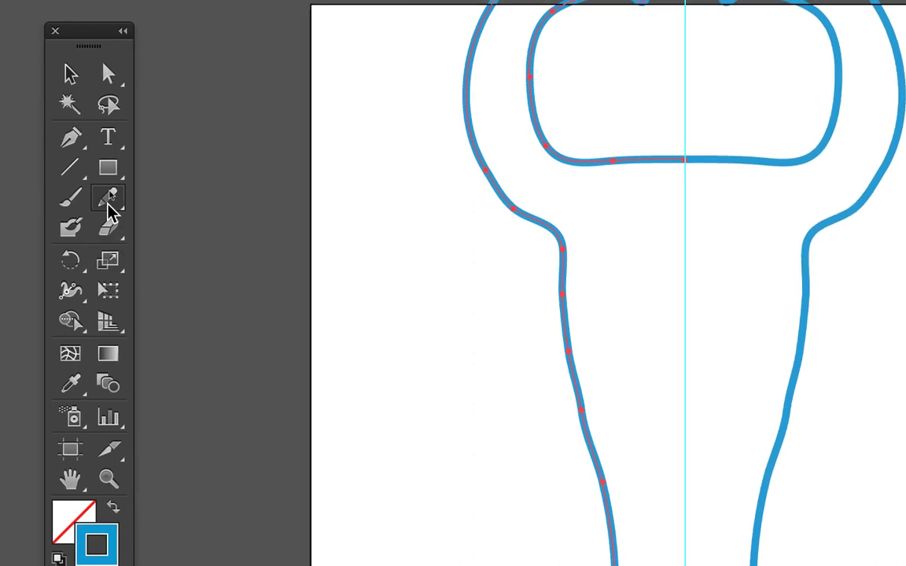
Set the Pencil tool's editing distance for selected paths (Dans les limites de) to 20 pixels
key("super")
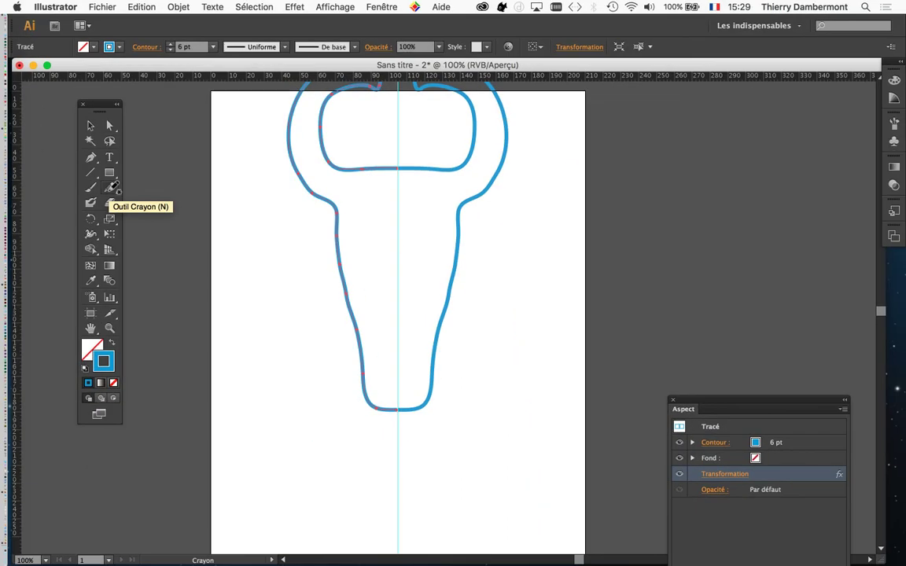
double_click(110, 191)
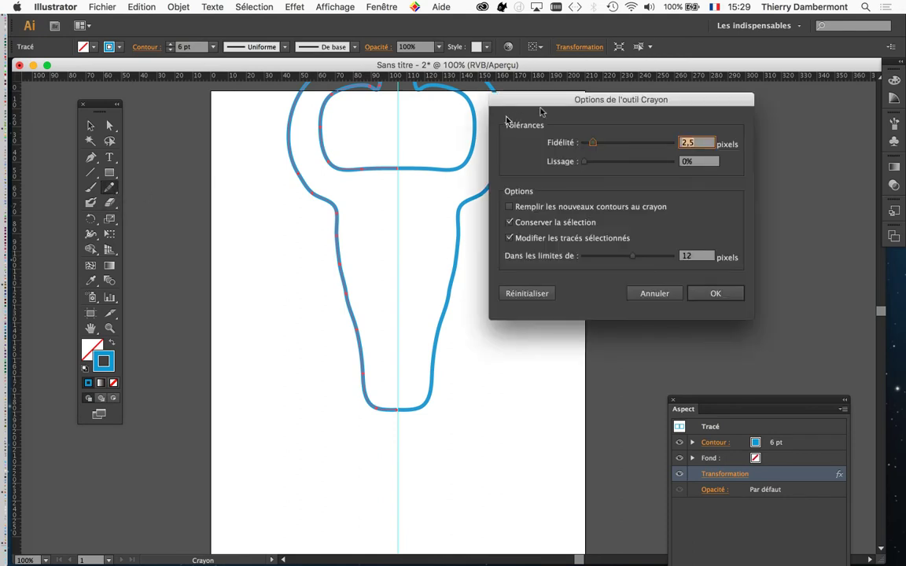
left_click_drag(522, 107, 282, 174)
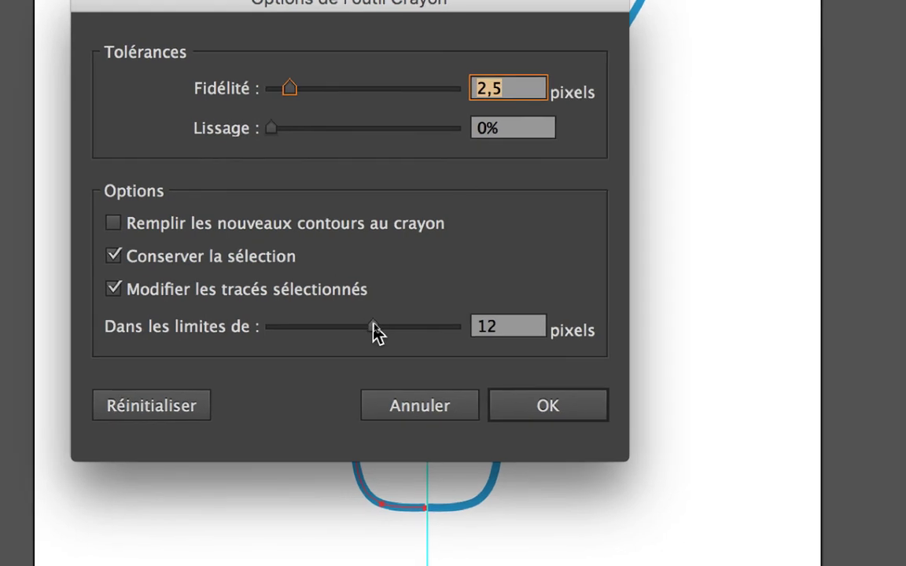
left_click_drag(382, 328, 409, 334)
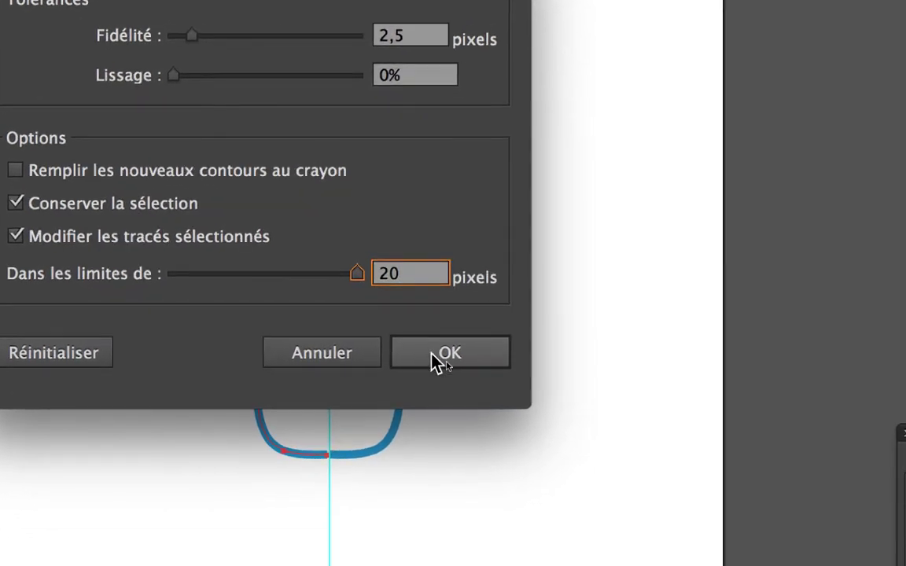
left_click(495, 412)
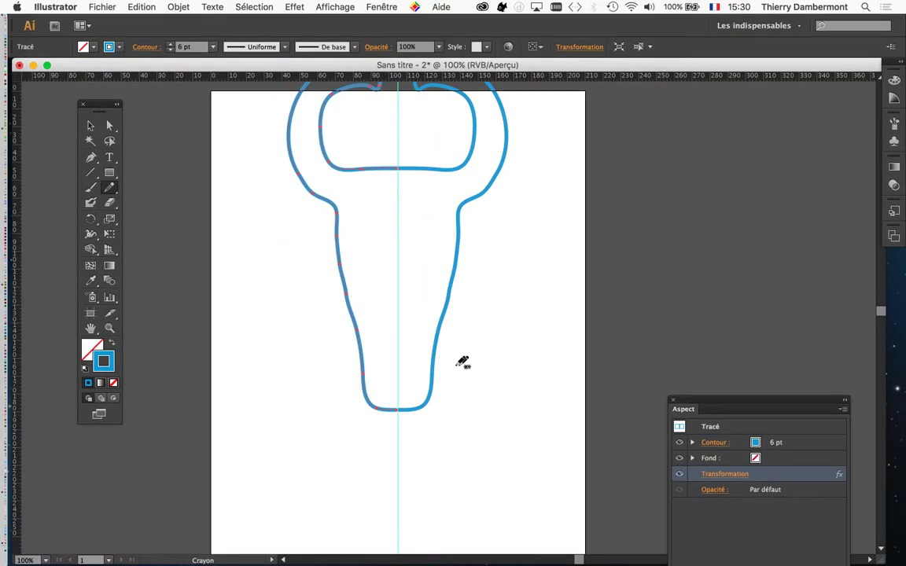
Redraw the face's side from below the horn down to the muzzle as a smoother, narrower curve
left_click_drag(344, 261, 364, 344)
mouse_move(338, 206)
left_mouse_down()
mouse_move(353, 261)
mouse_move(364, 365)
left_mouse_up()
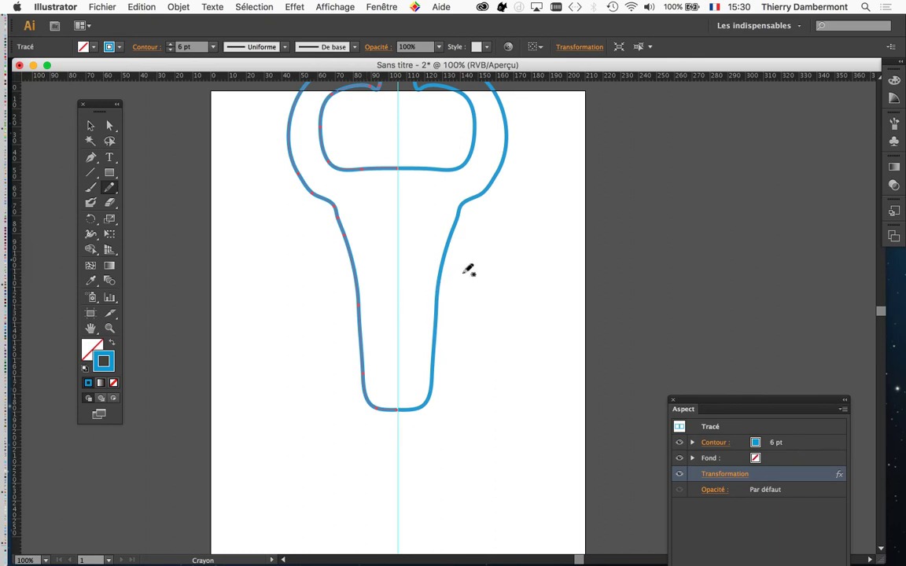
key("v")
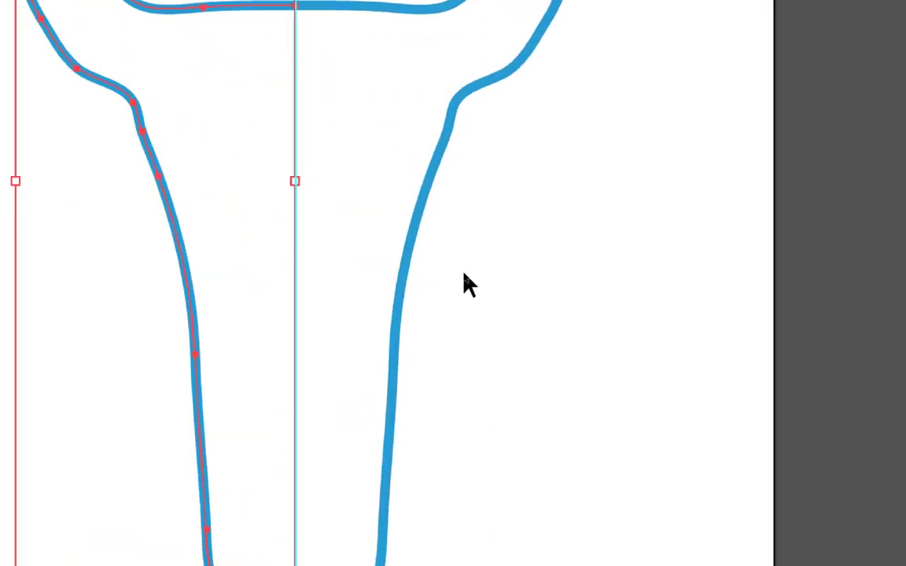
key("n")
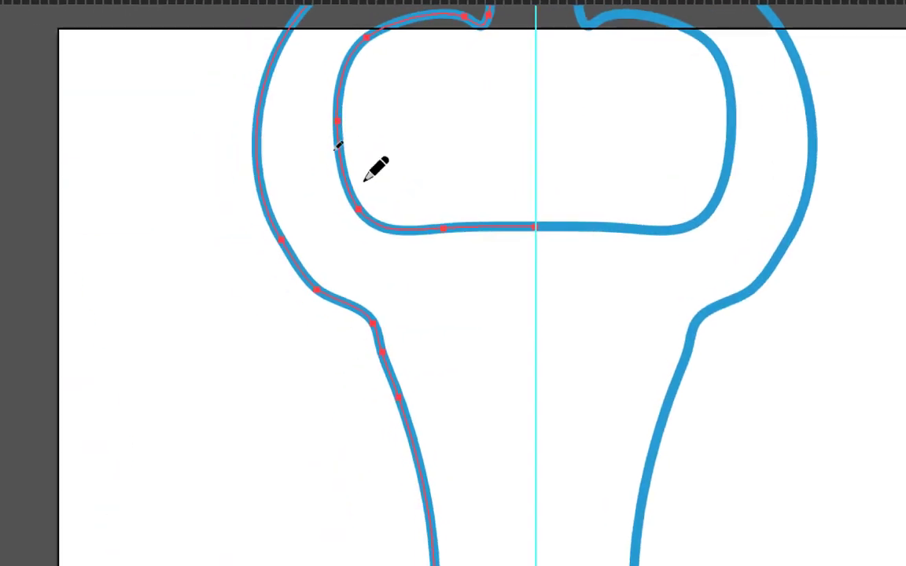
key("v")
key("n")
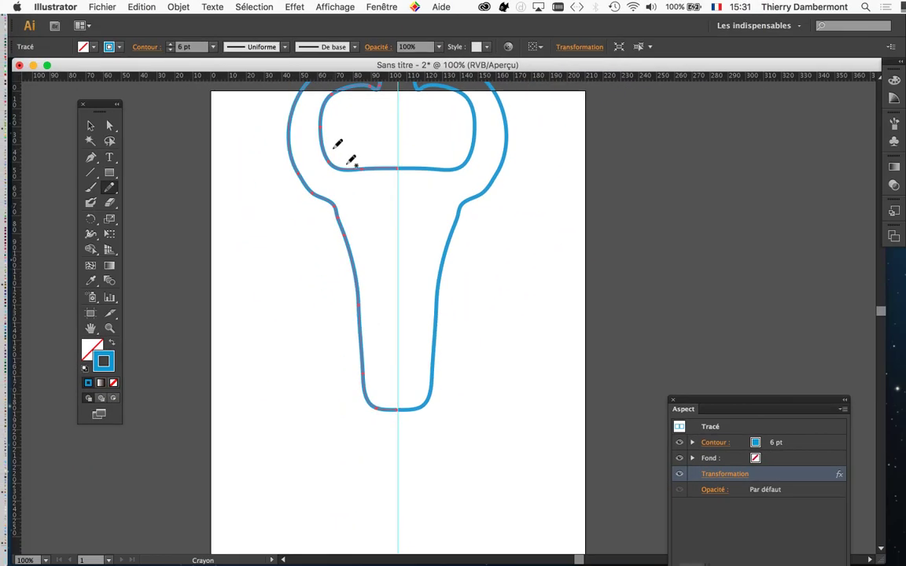
Reshape the horn into an outward point and redraw the lower face as a much shorter jaw ending at the central guide
scroll(373, 310, "up", 3)
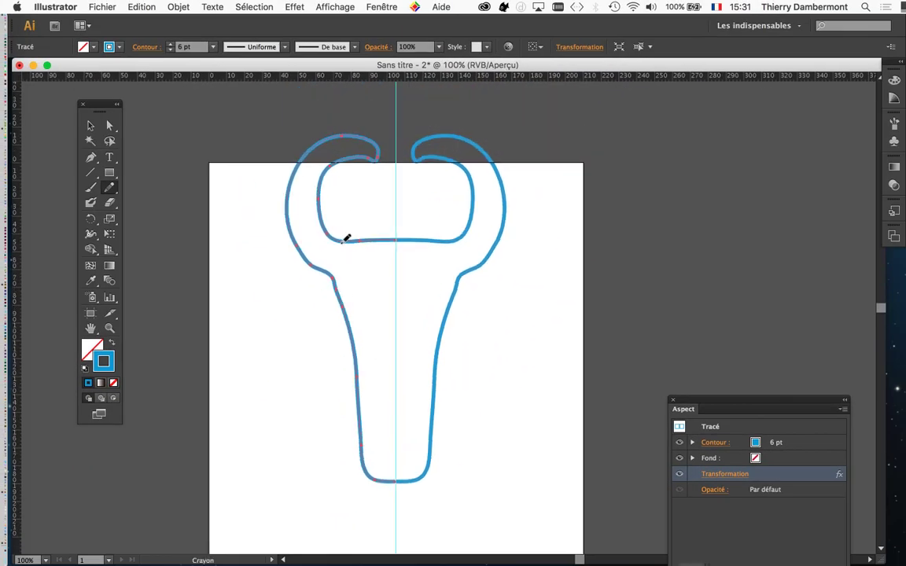
mouse_move(346, 238)
left_mouse_down()
mouse_move(348, 190)
mouse_move(299, 213)
mouse_move(312, 261)
mouse_move(333, 273)
left_mouse_up()
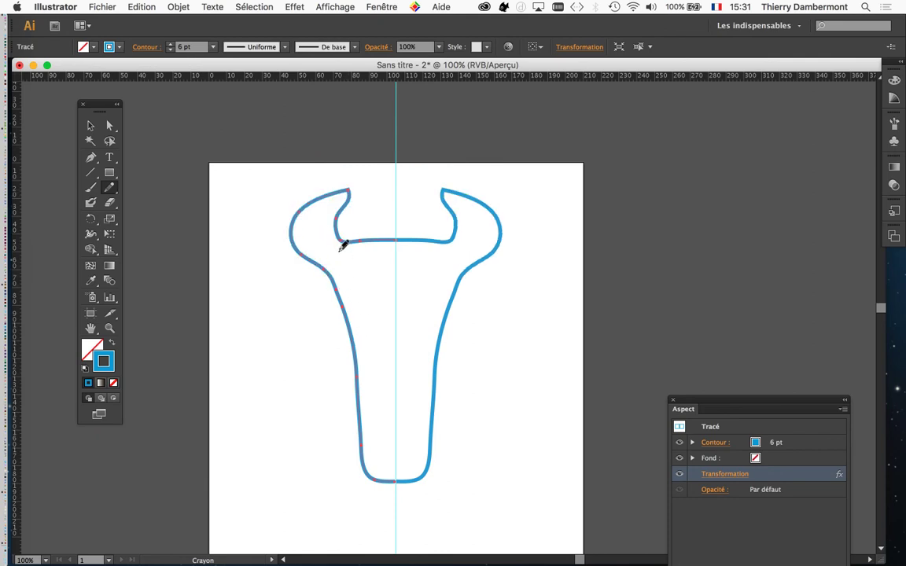
mouse_move(341, 238)
left_mouse_down()
mouse_move(251, 172)
mouse_move(331, 273)
mouse_move(352, 328)
mouse_move(358, 377)
mouse_move(396, 388)
left_mouse_up()
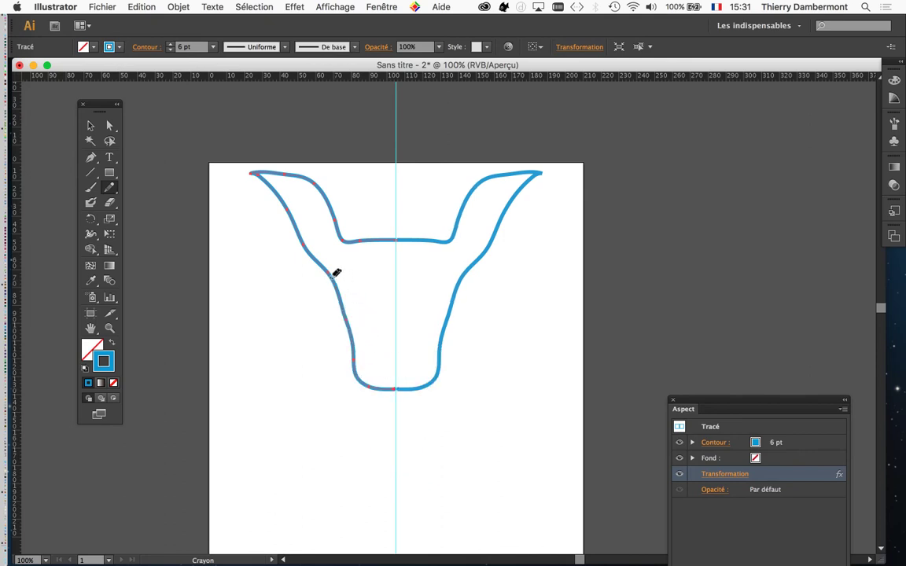
mouse_move(330, 272)
left_mouse_down()
mouse_move(375, 339)
mouse_move(395, 350)
left_mouse_up()
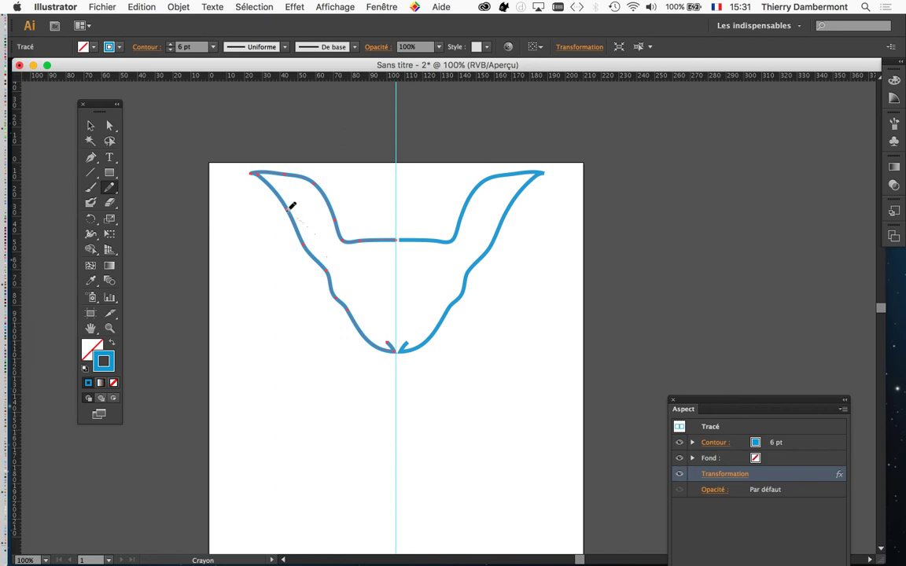
Rework the horn through several shapes into a short outward point, and redraw the chin to end cleanly on the central guide
left_click_drag(279, 209, 347, 239)
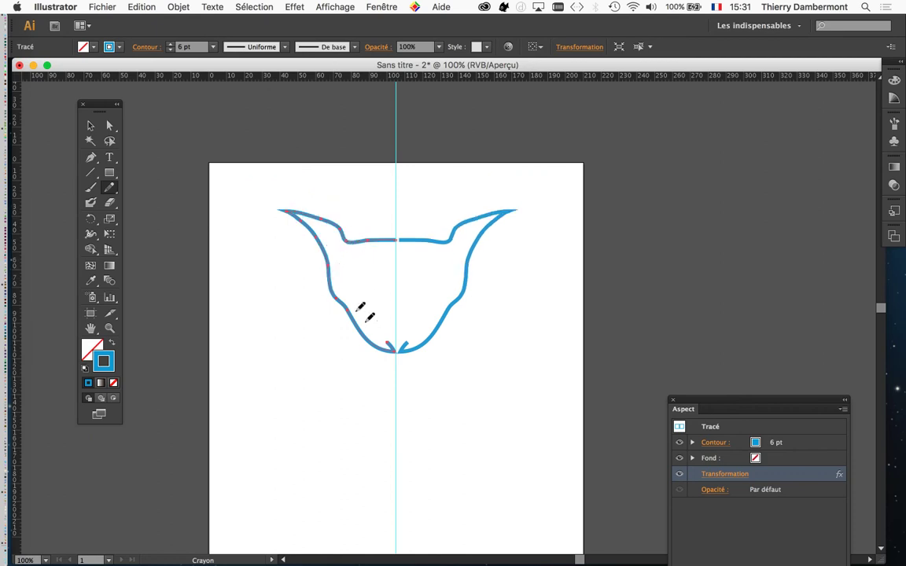
mouse_move(294, 245)
left_mouse_down()
mouse_move(315, 250)
mouse_move(336, 297)
left_mouse_up()
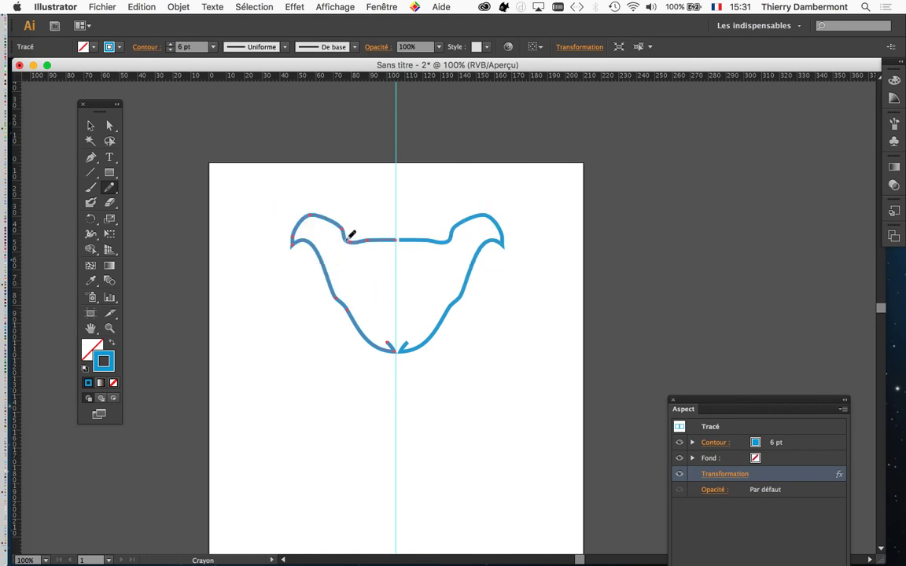
key("super+z")
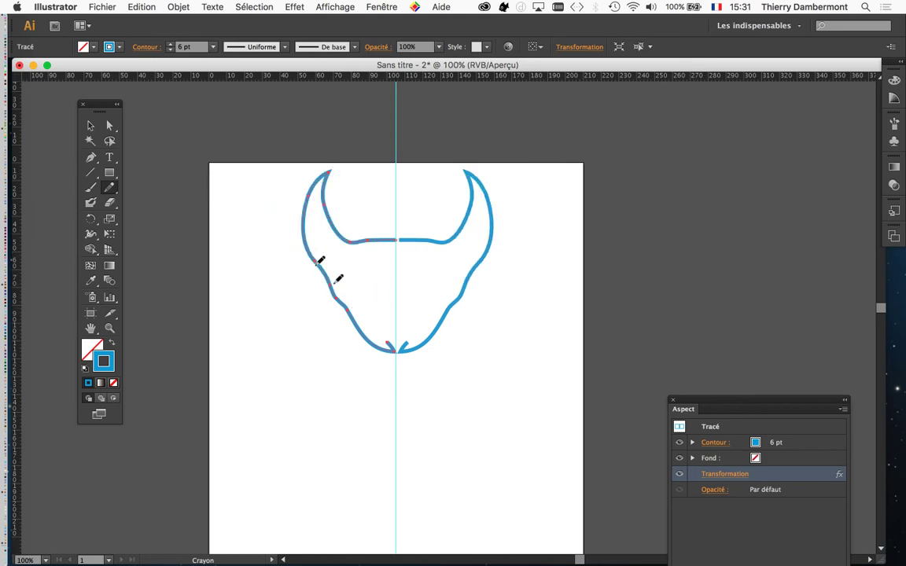
mouse_move(336, 214)
left_mouse_down()
mouse_move(351, 202)
mouse_move(347, 182)
mouse_move(303, 203)
mouse_move(306, 220)
left_mouse_up()
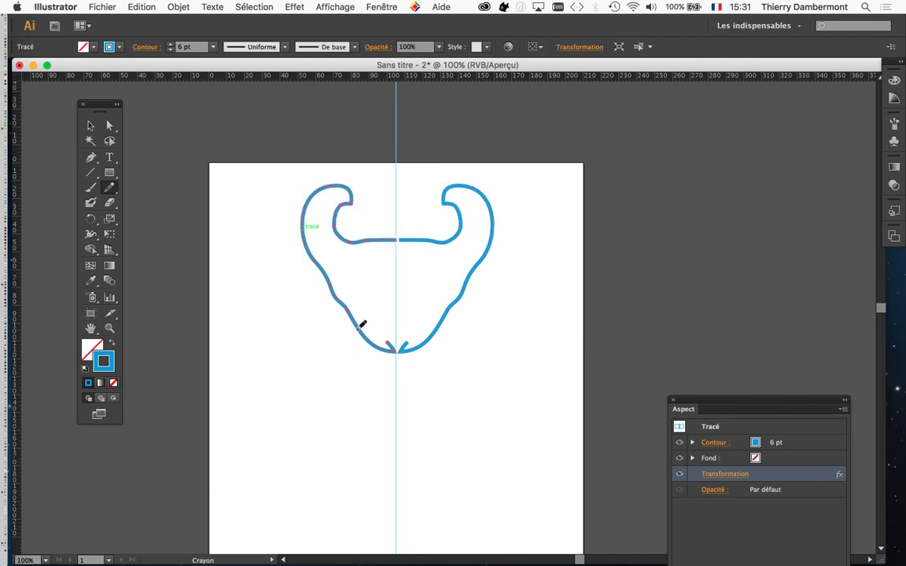
mouse_move(373, 359)
left_mouse_down()
mouse_move(394, 377)
mouse_move(415, 355)
mouse_move(400, 337)
left_mouse_up()
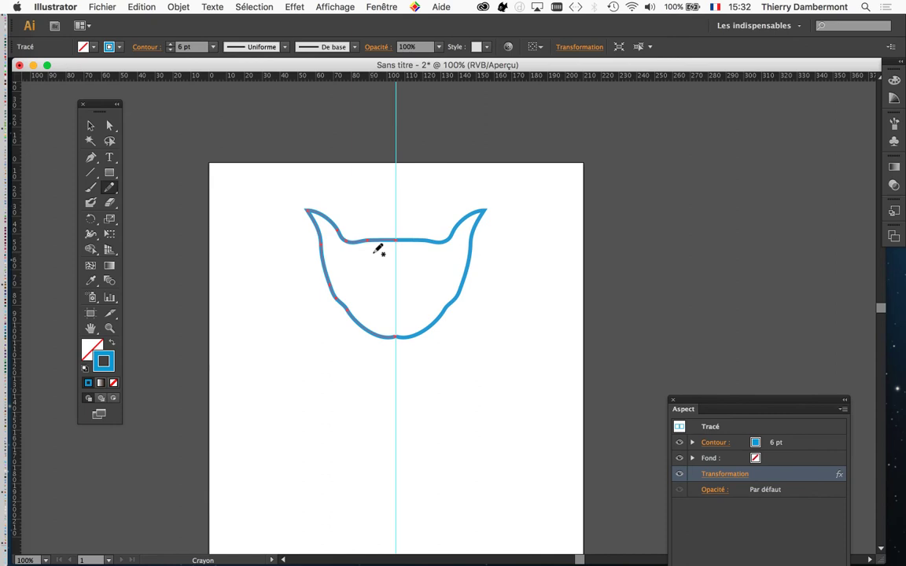
Select the half outline and duplicate it straight down along the central guide, below the original head
scroll(387, 249, "down", 2)
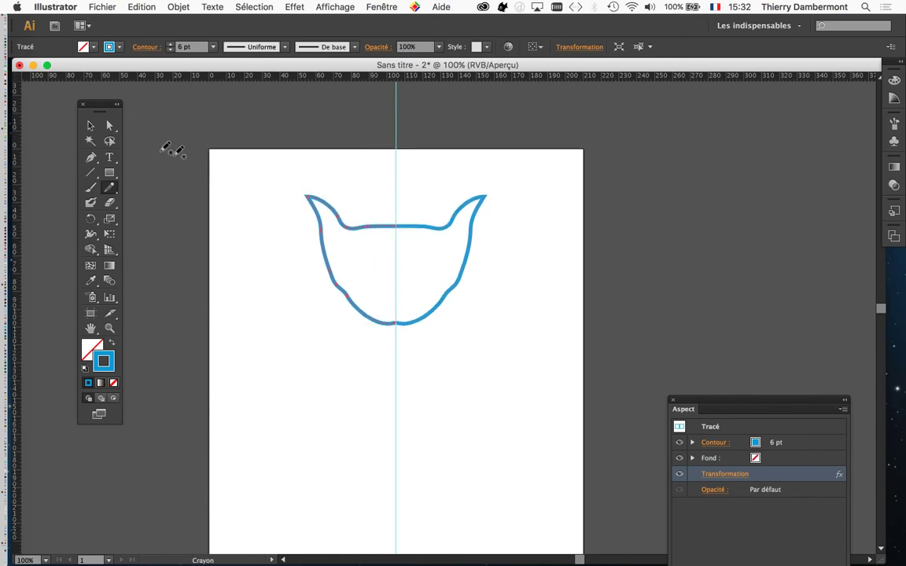
left_click(91, 126)
left_click(340, 186)
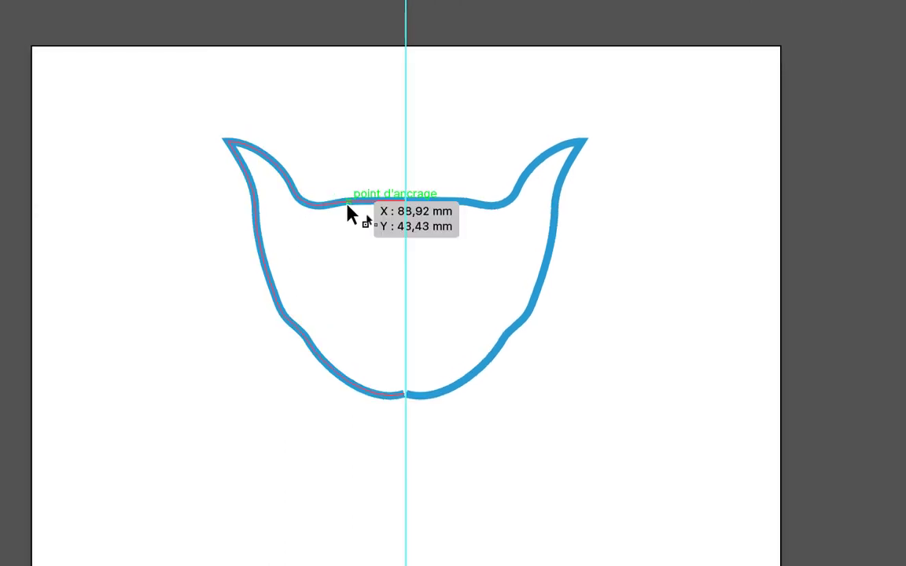
left_click(348, 208)
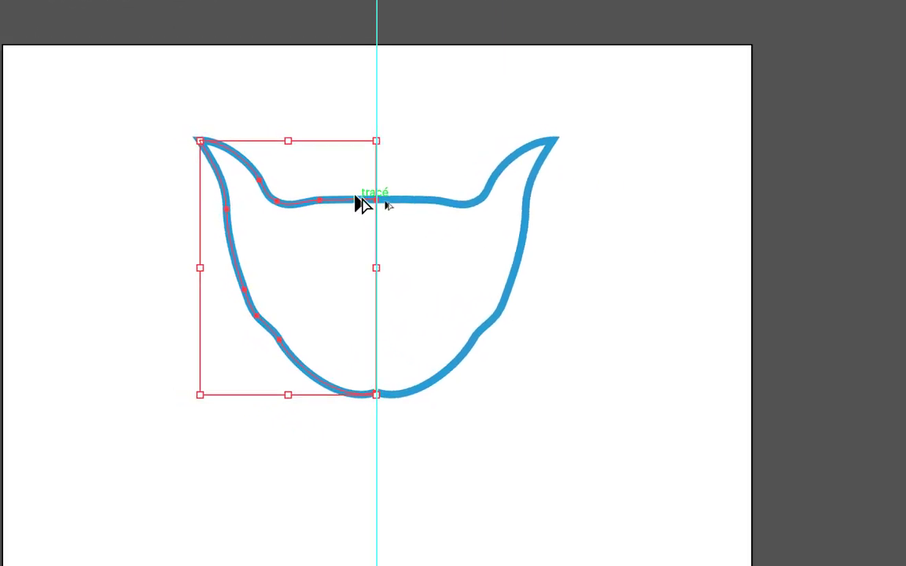
left_click_drag(338, 257, 337, 358)
left_click_drag(358, 287, 357, 320)
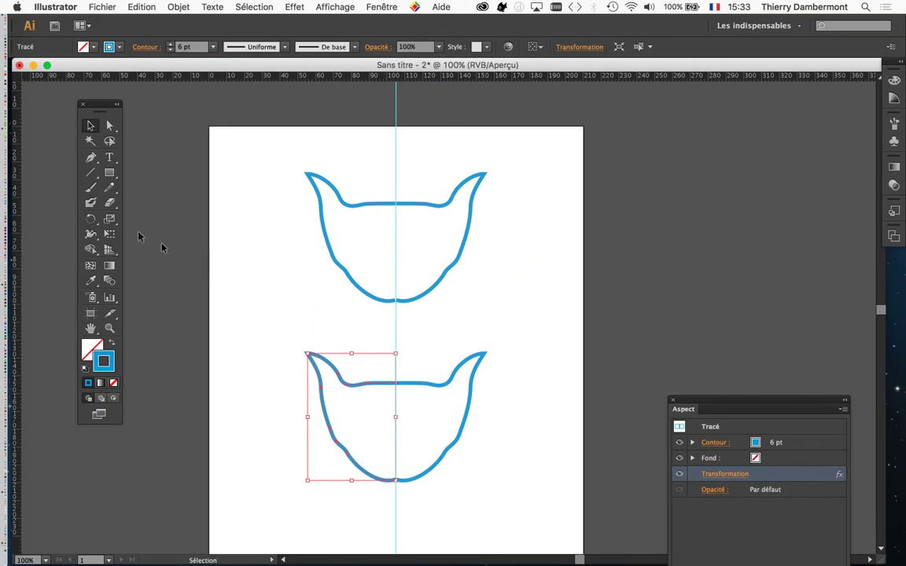
key("super")
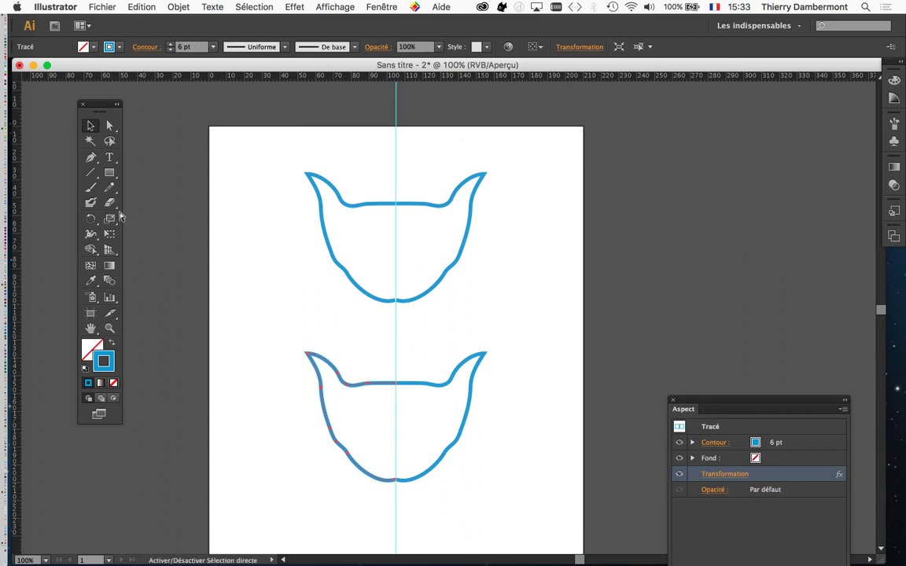
scroll(490, 272, "down", 2)
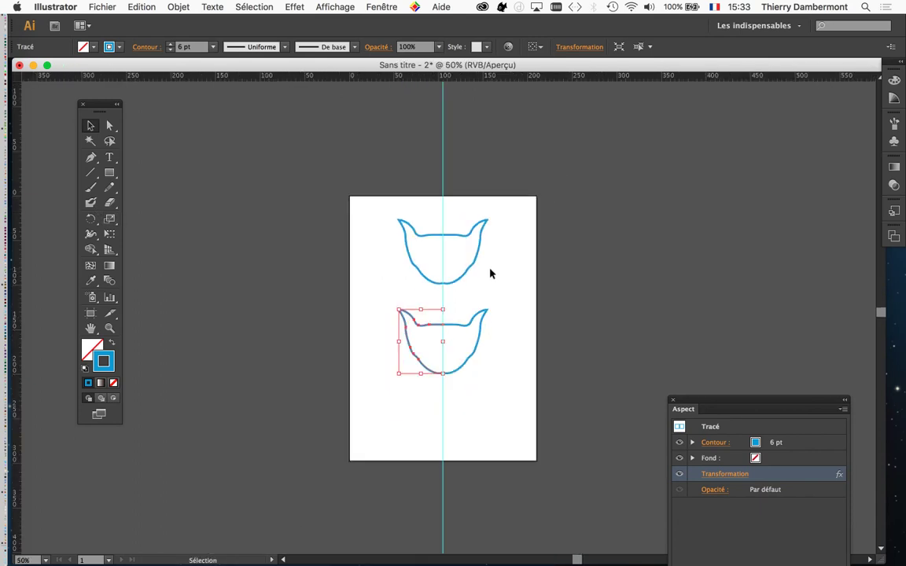
scroll(515, 262, "down", 1)
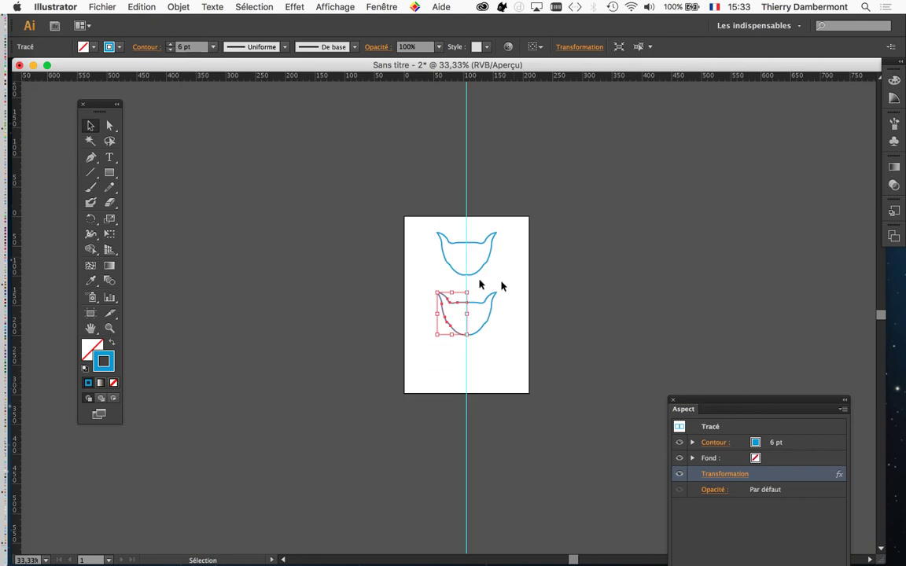
Extend the artboard downward to a height of about 609 mm to make room for more heads
left_click_drag(433, 252, 370, 166)
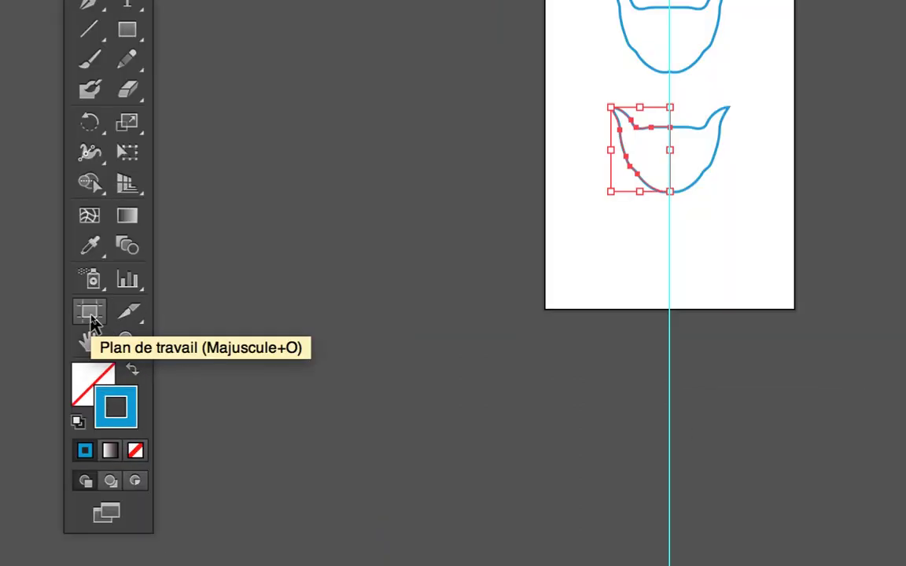
left_click(92, 323)
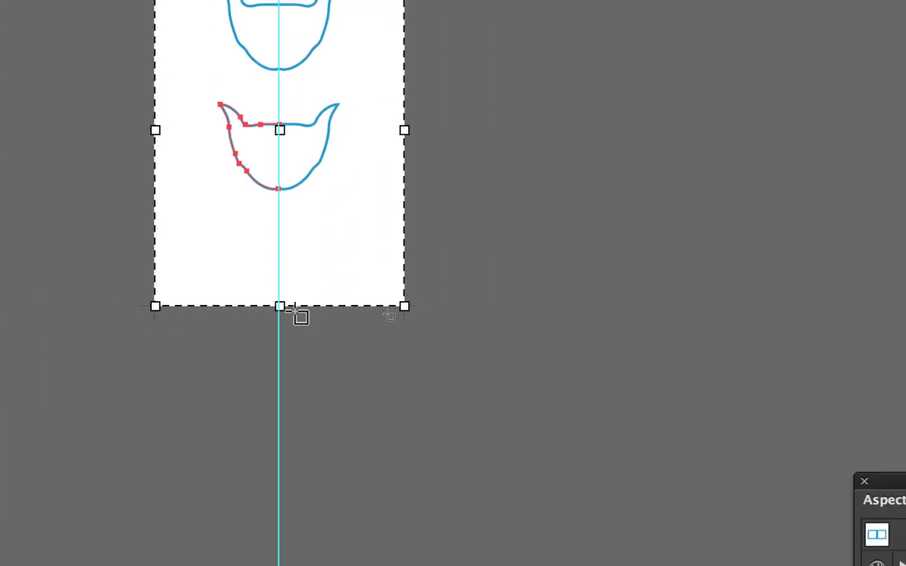
left_click_drag(279, 306, 283, 461)
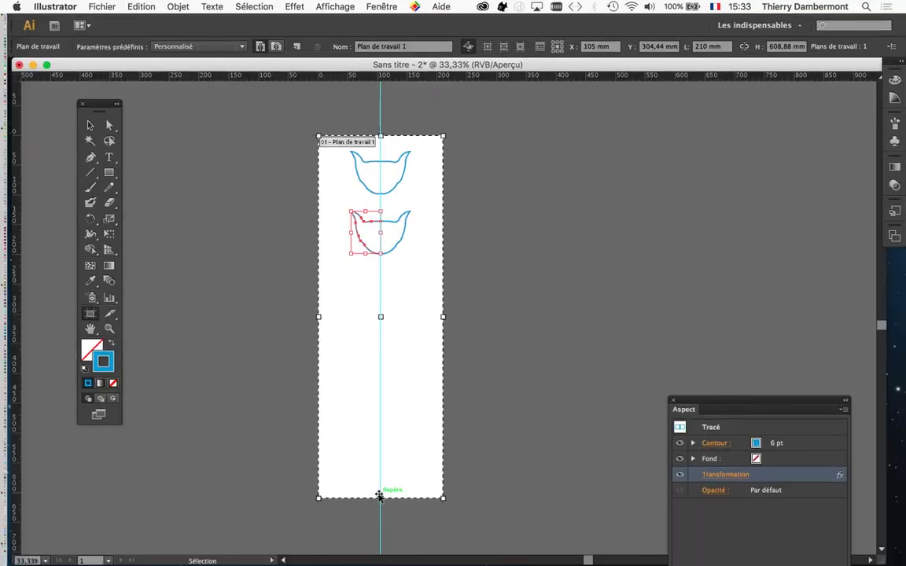
Redraw the second head's half outline with the Pencil as an upright pointed ear and a straighter, narrower cheek, and deselect it
scroll(368, 204, "up", 3)
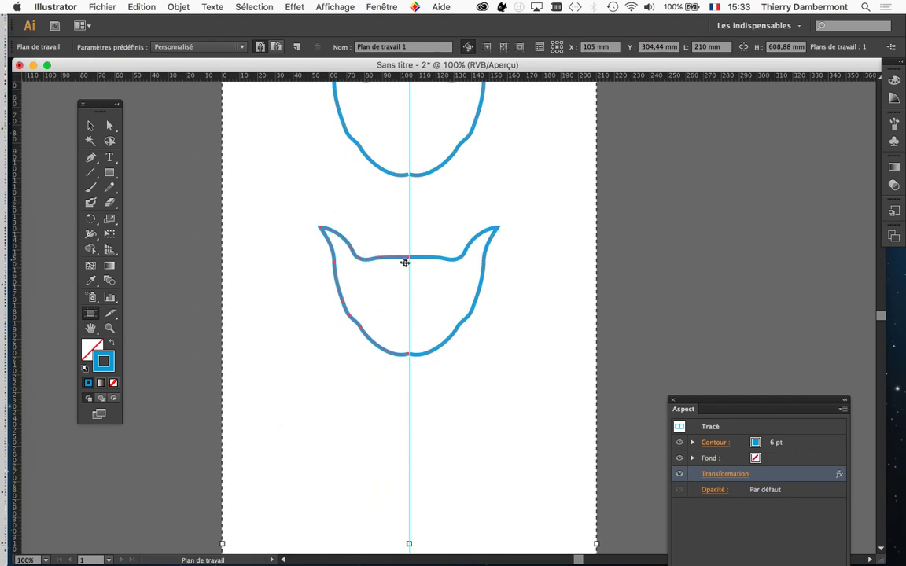
left_click(111, 188)
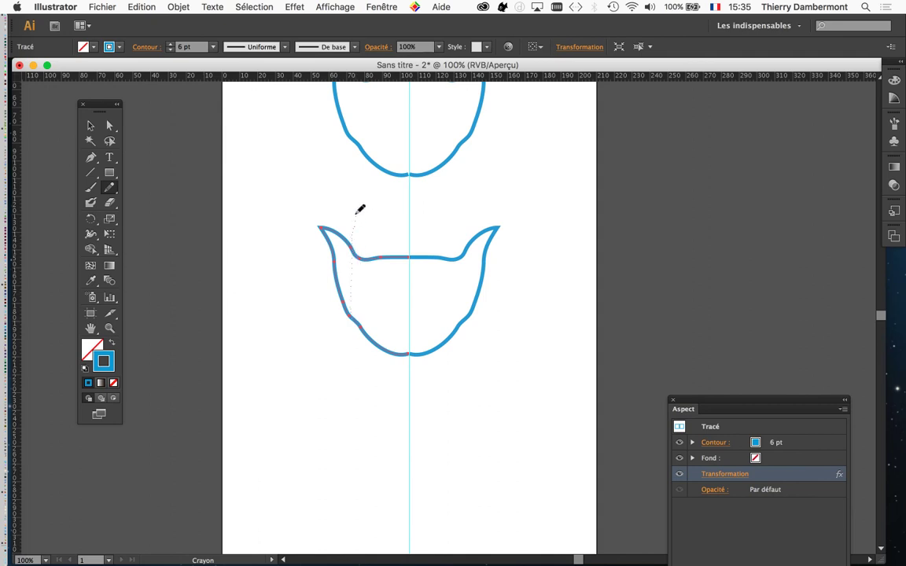
left_click_drag(406, 252, 406, 255)
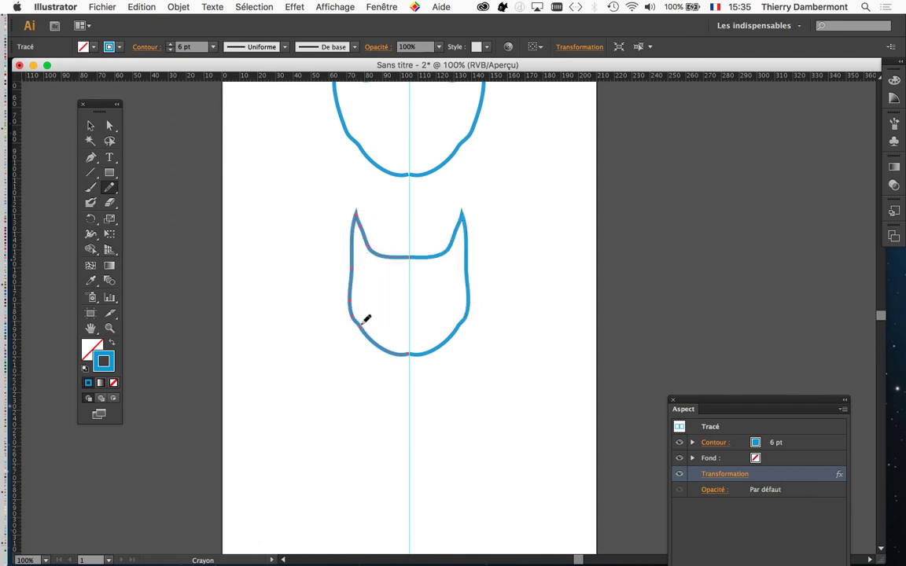
left_click(91, 126)
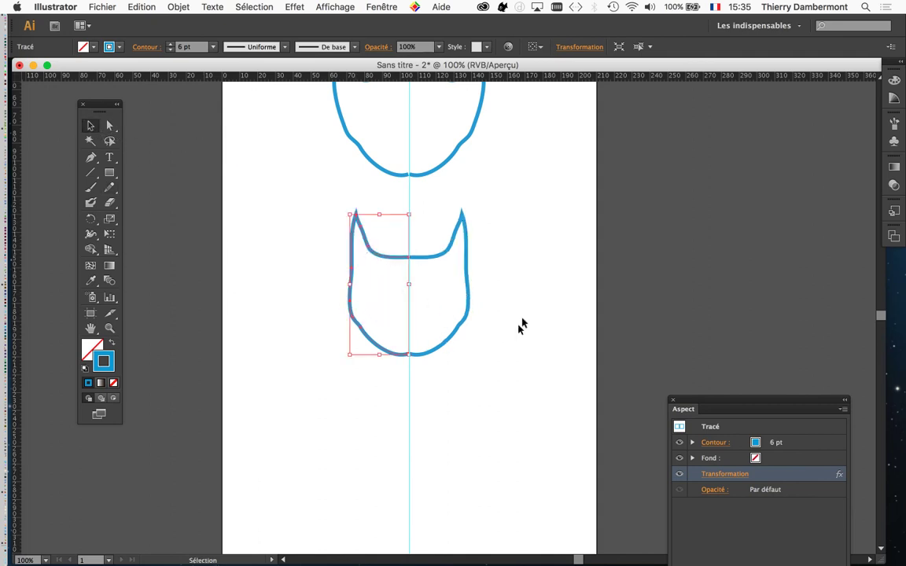
left_click(522, 306)
Duplicate the second head's half outline straight down along the central guide to make a third head
scroll(516, 305, "down", 3)
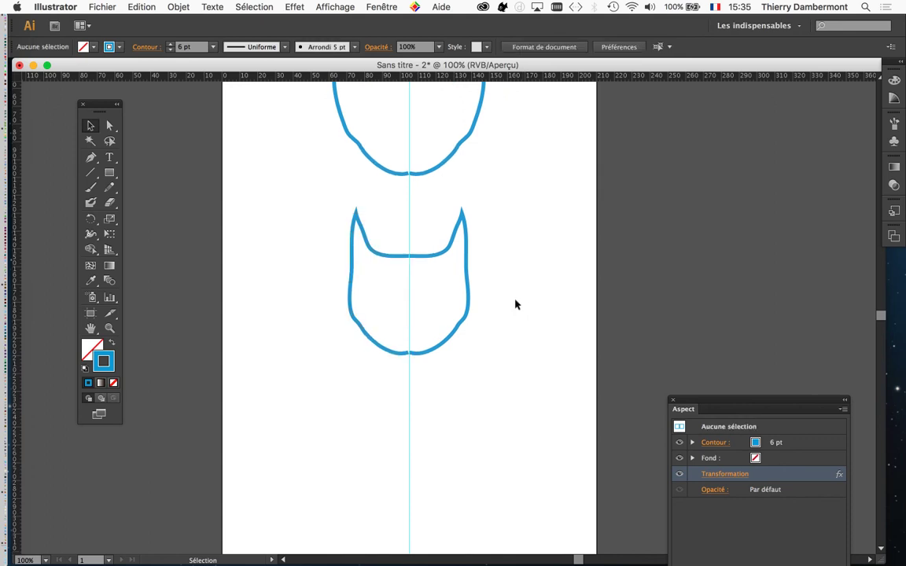
left_click(461, 290)
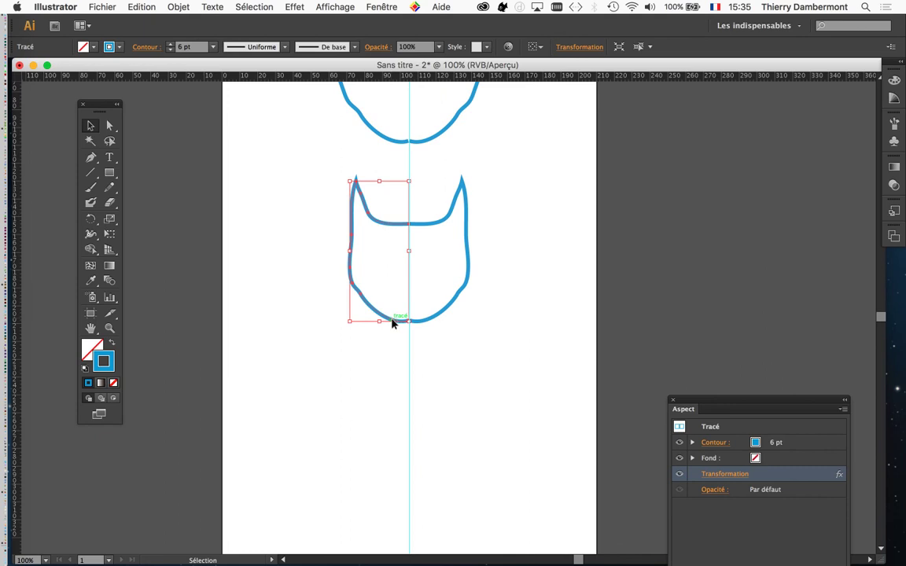
left_click_drag(394, 322, 394, 489)
left_click_drag(509, 363, 508, 257)
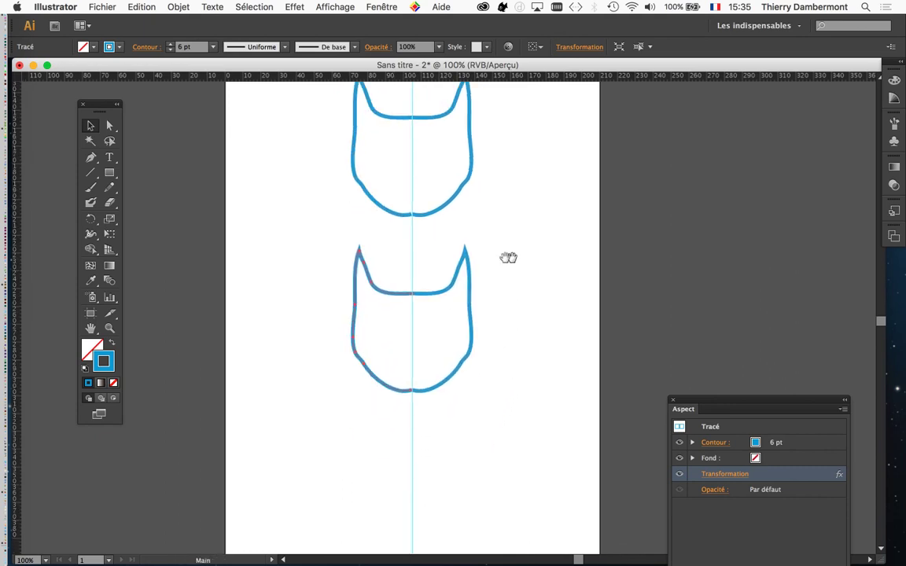
Redraw the third head's lower face with the Pencil as a long tapering snout with a narrow flat tip at the guide
left_click(109, 187)
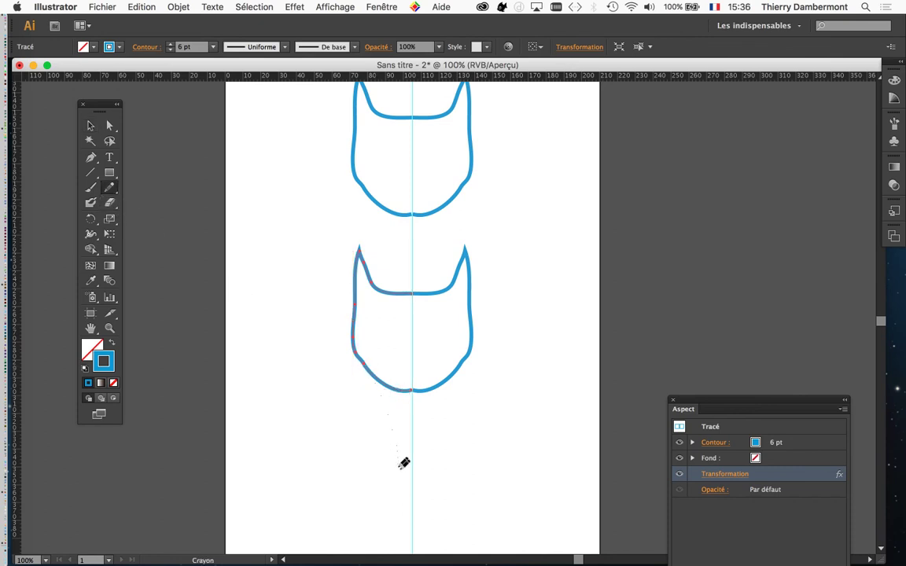
left_click_drag(415, 467, 413, 470)
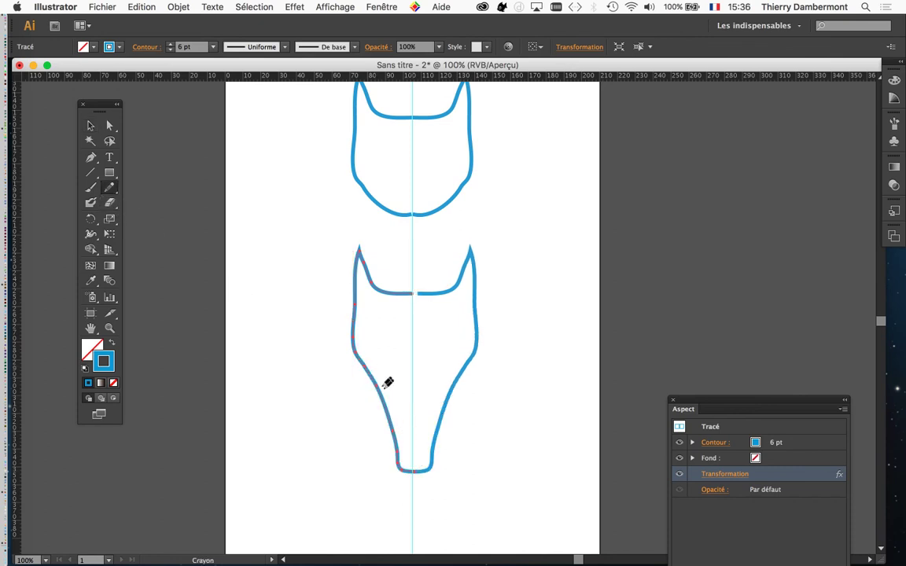
left_click(359, 320, "alt+super")
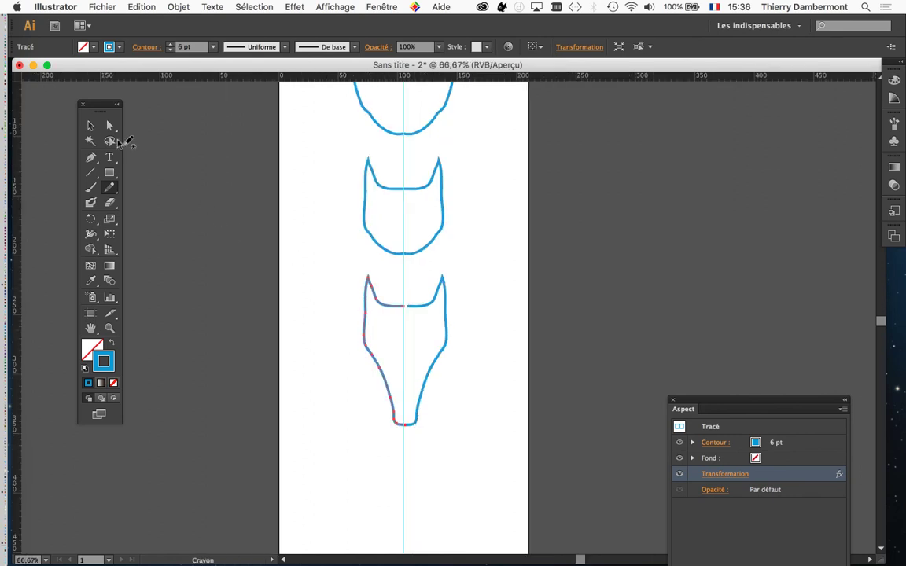
Duplicate the long-snouted half outline straight down below the third head to make a fourth head
left_click(90, 126)
left_click(441, 348)
scroll(448, 265, "down", 3)
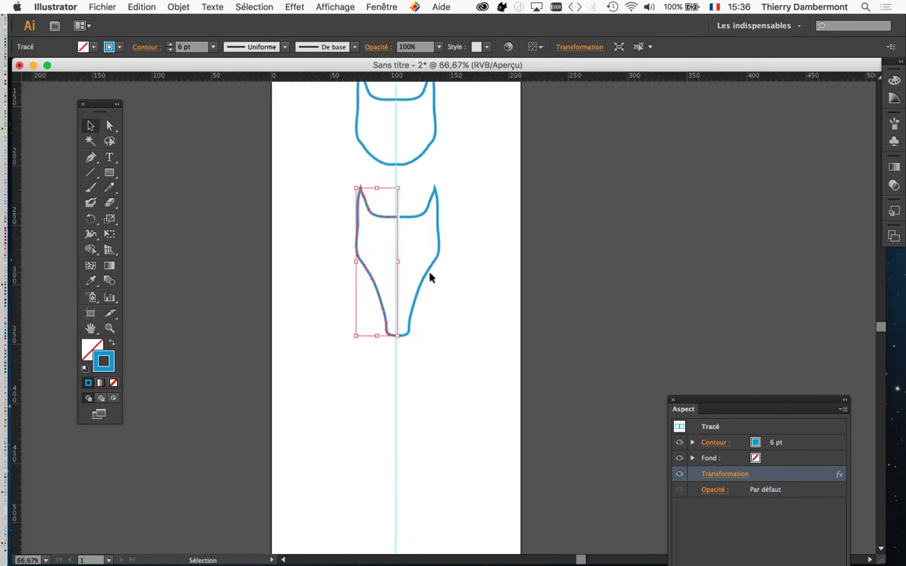
left_click_drag(376, 290, 392, 472)
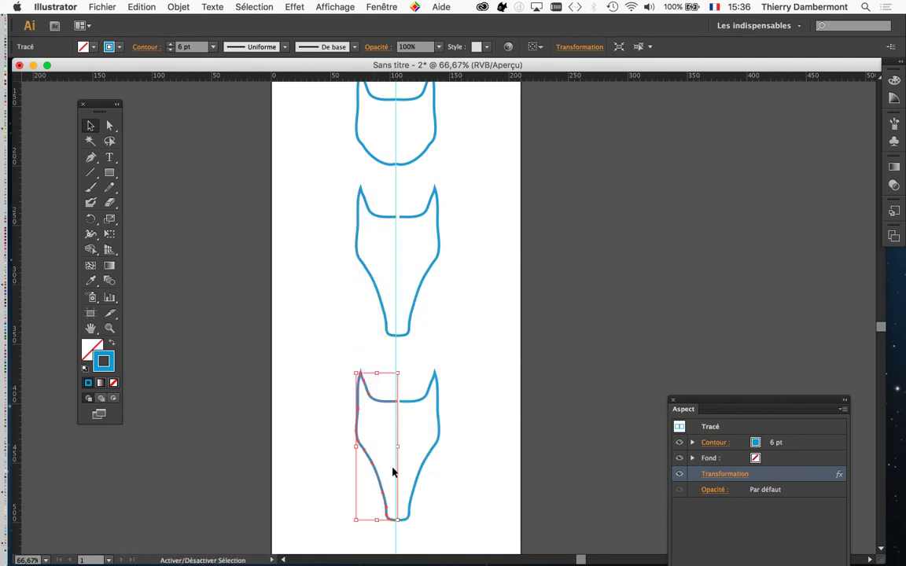
Redraw the fourth head's pointed ear with the Pencil as a large rounded lobe spreading outward and upward
left_click(110, 187)
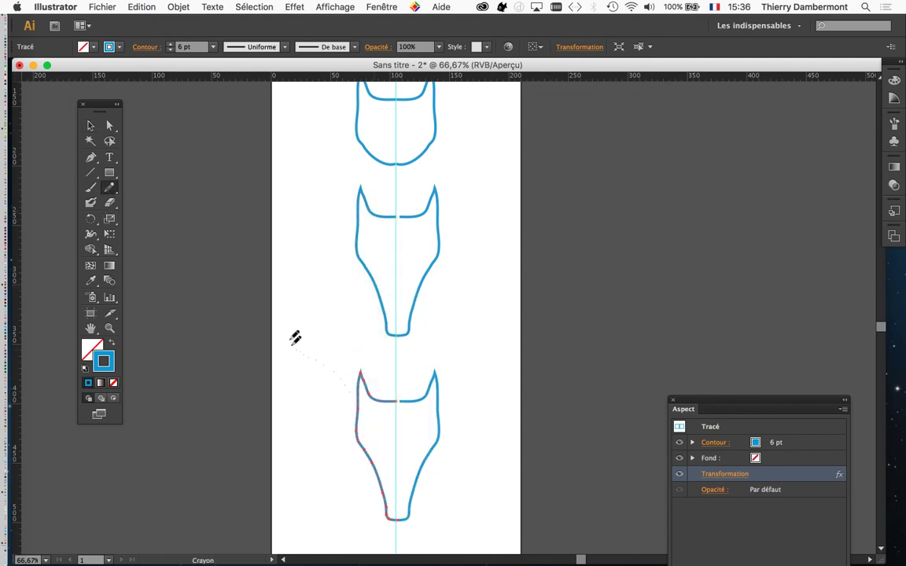
left_click_drag(374, 396, 375, 398)
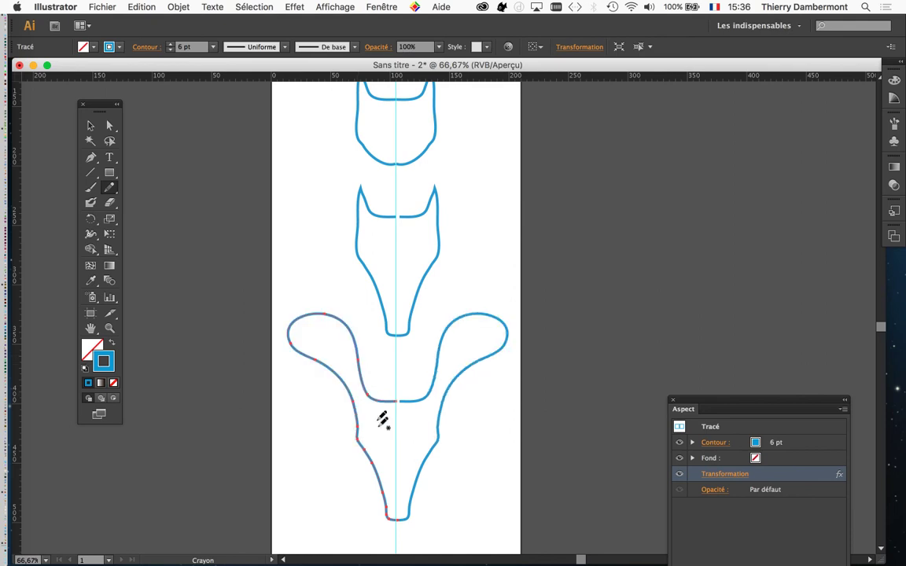
scroll(396, 415, "down", 1)
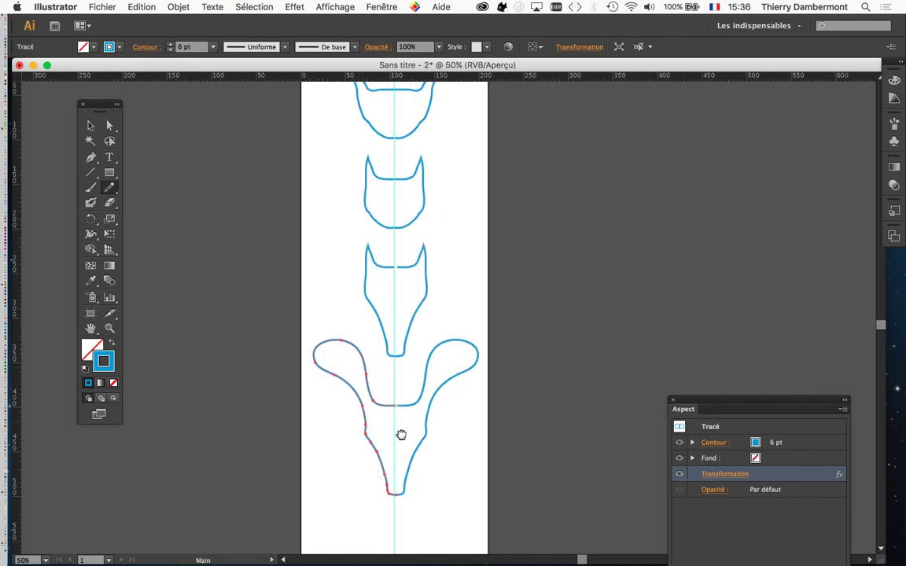
Extend the artboard further downward to a height of about 825 mm
left_click_drag(401, 435, 413, 259)
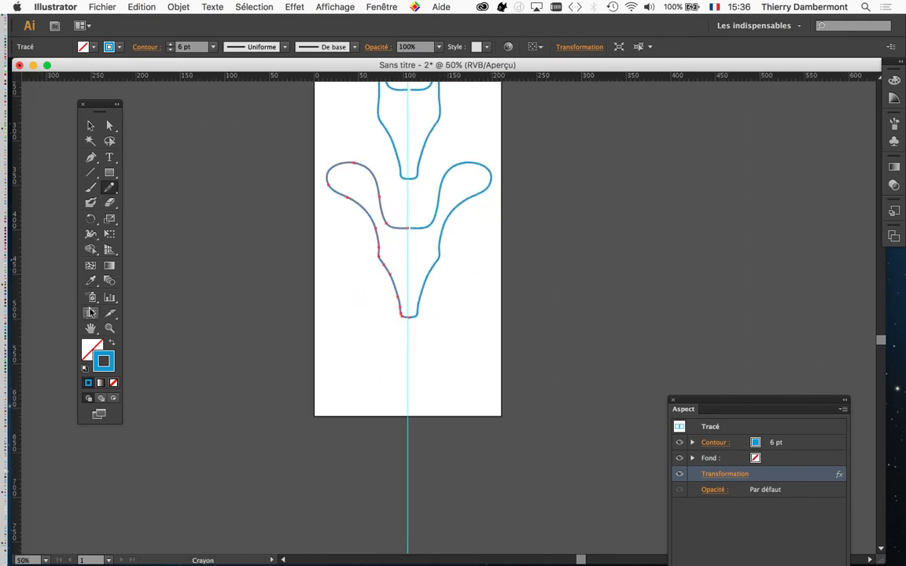
left_click(90, 312)
left_click_drag(407, 418, 408, 550)
scroll(506, 394, "down", 5)
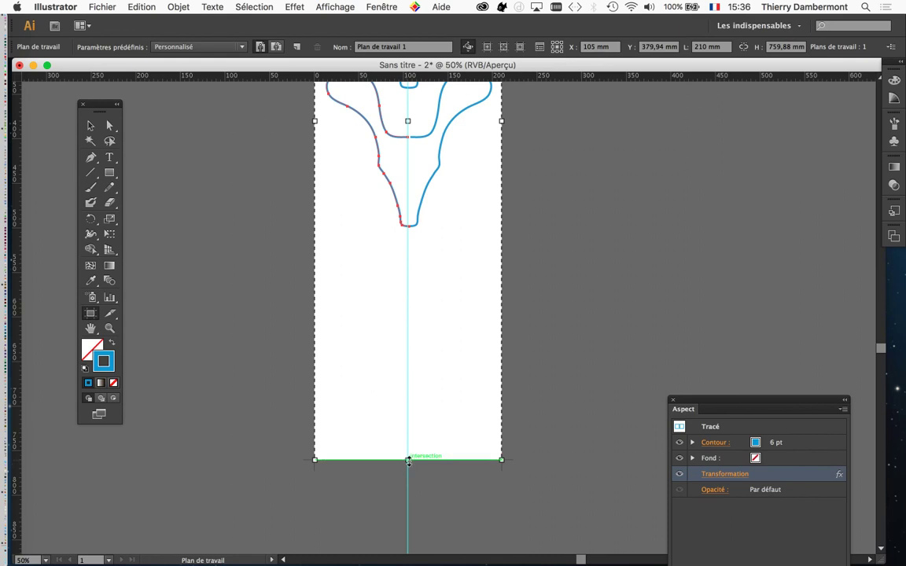
left_click_drag(408, 461, 408, 517)
scroll(435, 419, "up", 8)
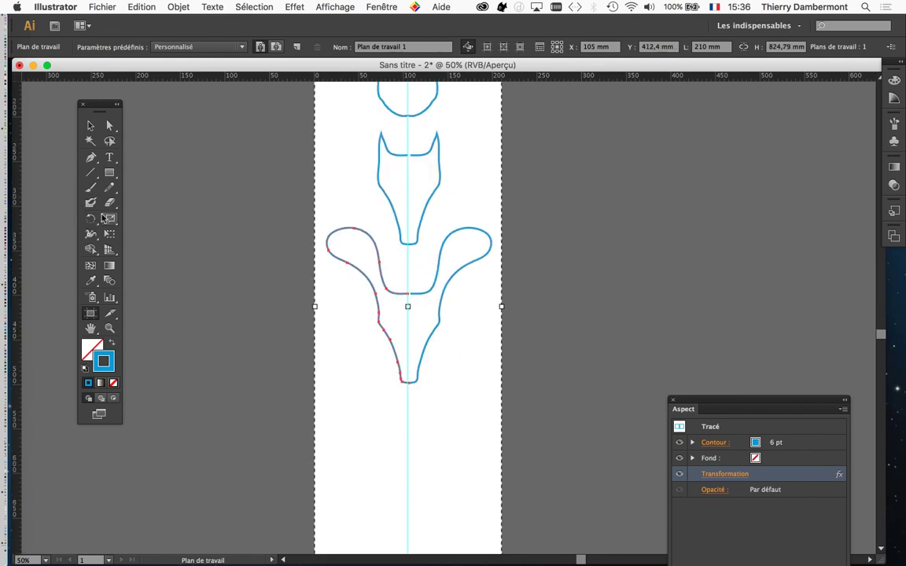
Duplicate the round-lobed half outline straight down along the central guide to make a fifth head
left_click(91, 125)
left_click(431, 304)
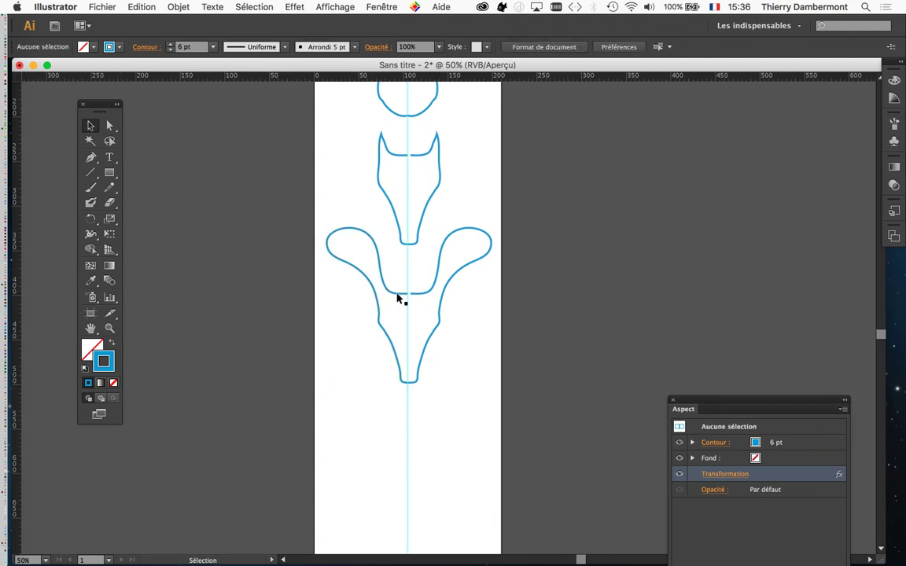
left_click(398, 298)
left_click_drag(397, 304, 399, 477)
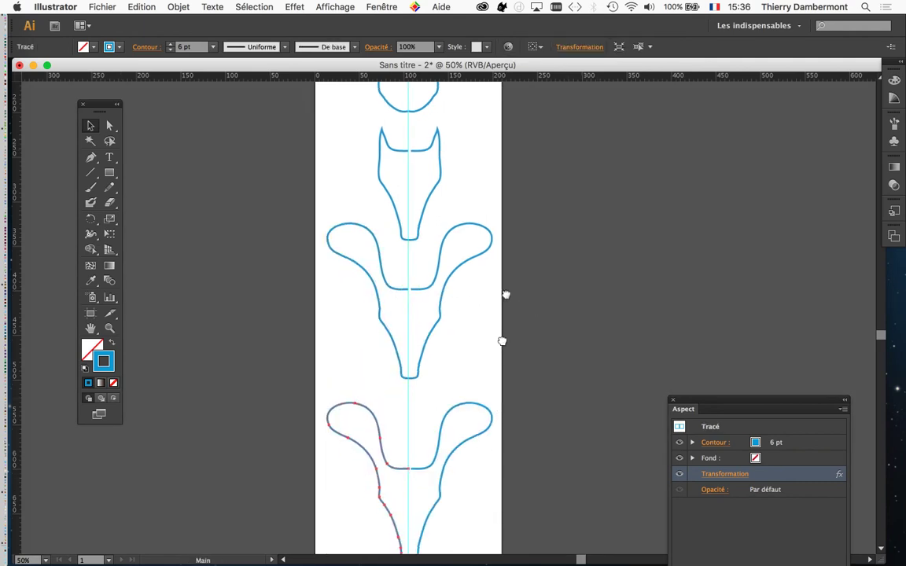
scroll(508, 275, "down", 5)
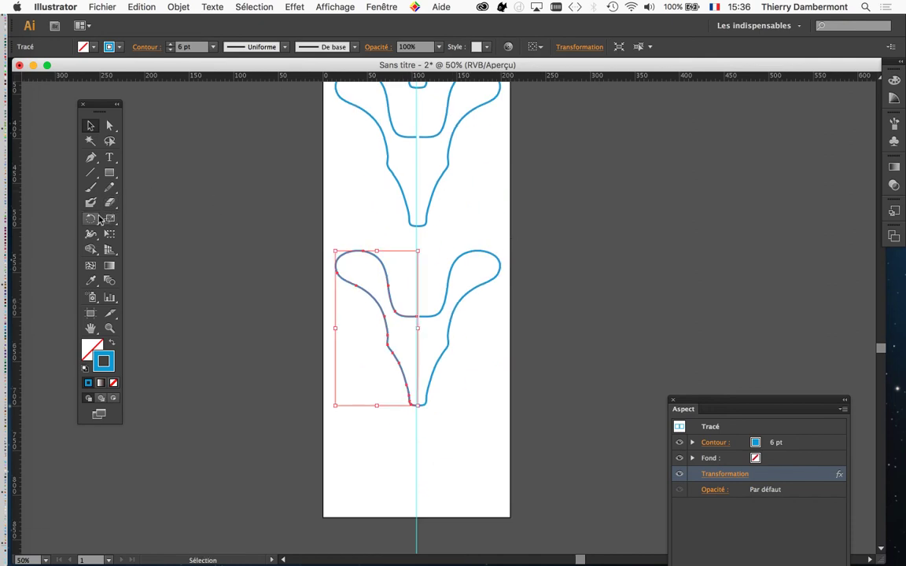
left_click(91, 187)
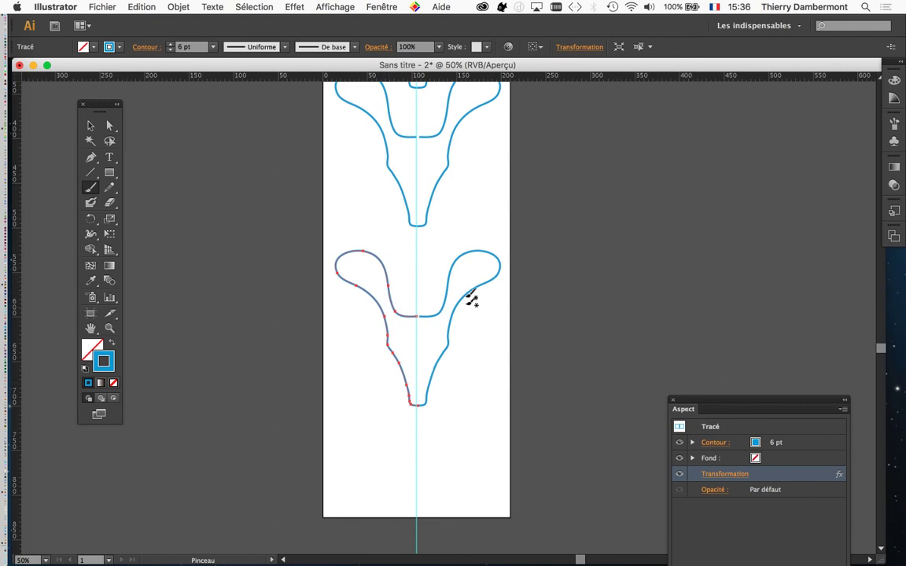
key("super+minus")
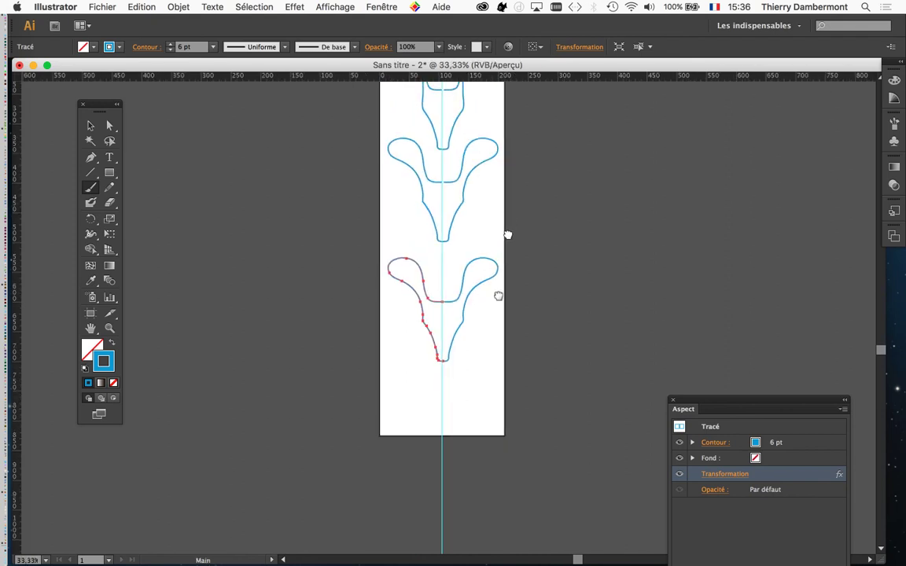
left_click_drag(508, 228, 492, 356)
scroll(496, 235, "down", 4)
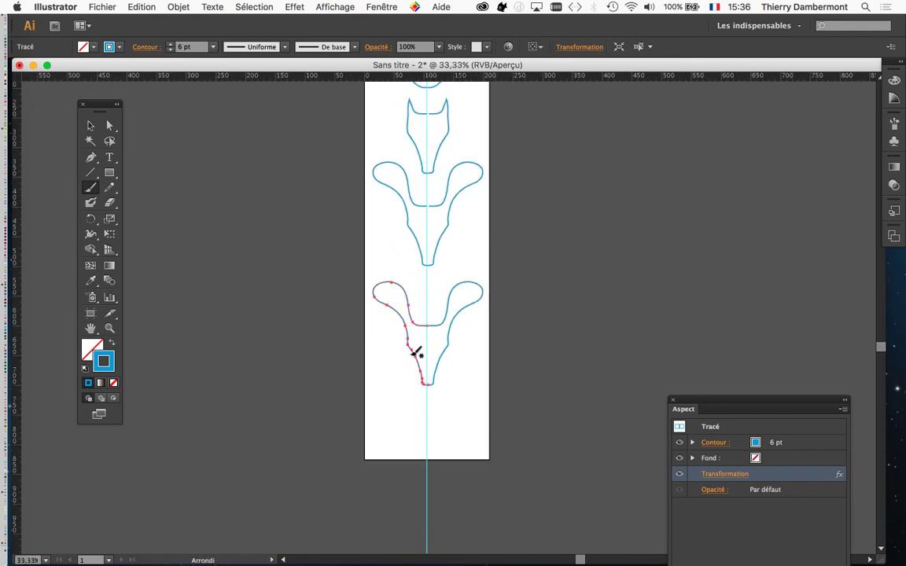
left_click_drag(430, 417, 431, 418)
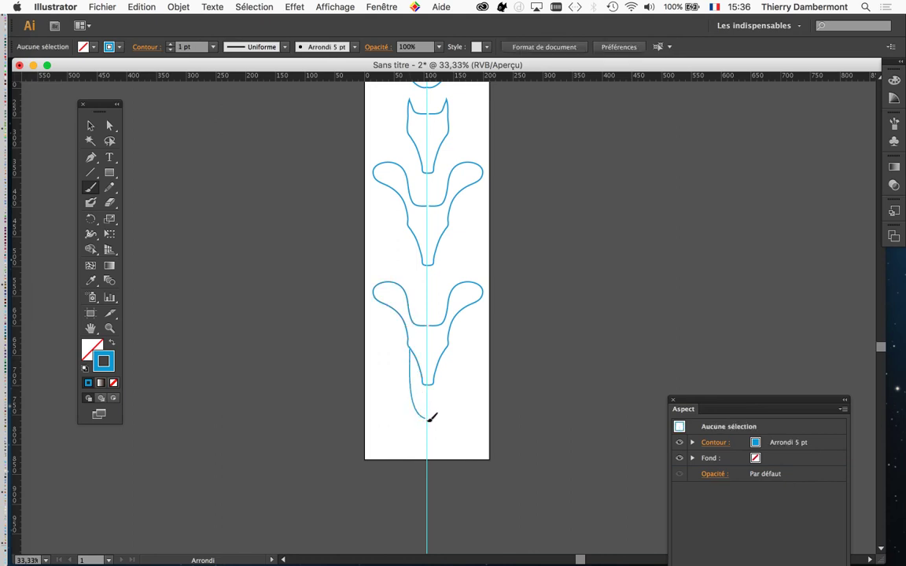
key("super+z")
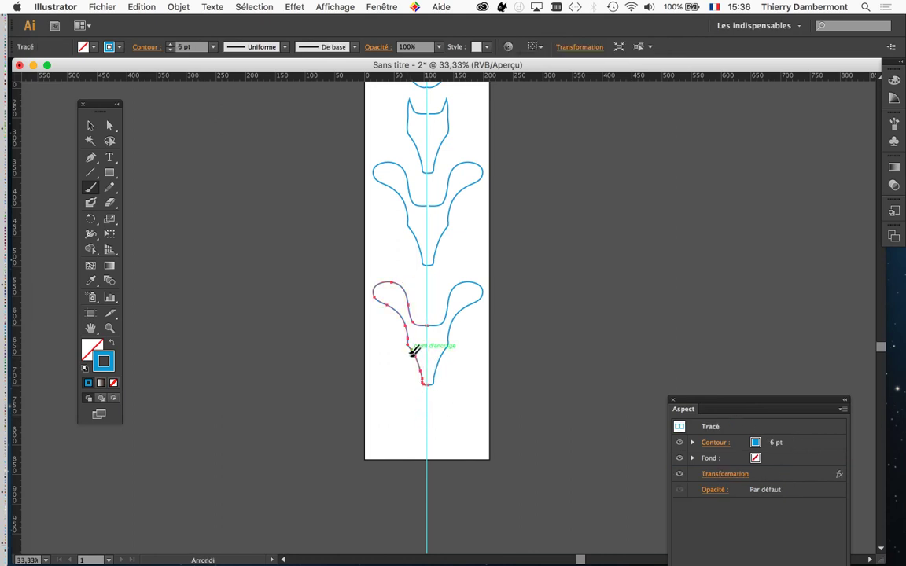
left_click_drag(422, 419, 427, 425)
mouse_move(423, 377)
left_mouse_down()
mouse_move(408, 344)
mouse_move(423, 419)
left_mouse_up()
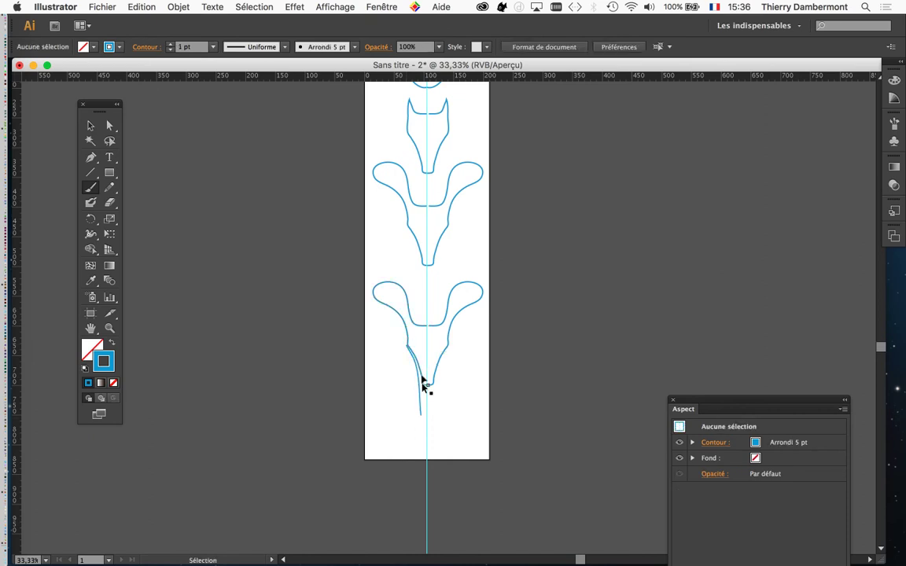
key("super+z")
scroll(418, 344, "up", 2)
scroll(412, 346, "down", 4)
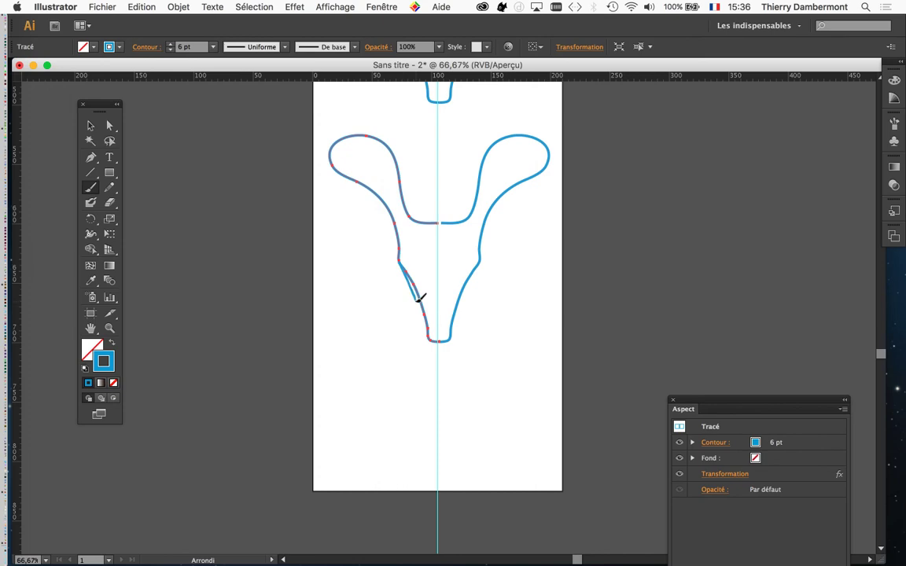
left_click_drag(420, 298, 423, 302)
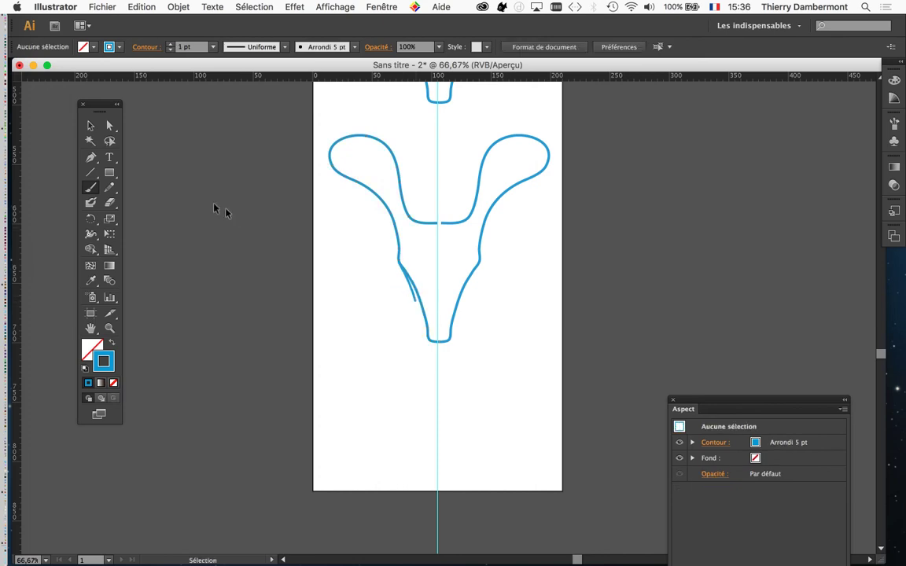
Redraw the fifth head's lower face with the Pencil as a longer, wider muzzle with a rounded end at the central guide
left_click(110, 189)
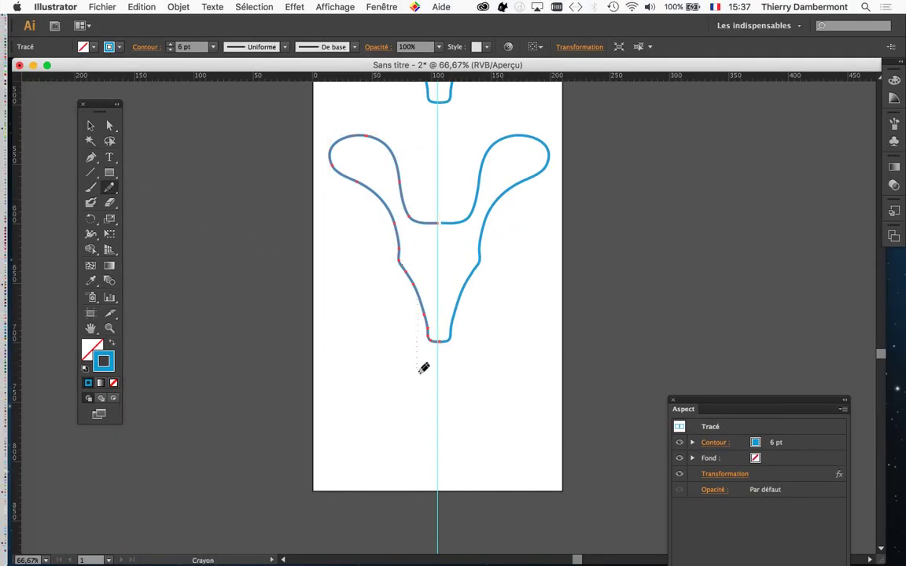
left_click_drag(439, 380, 441, 379)
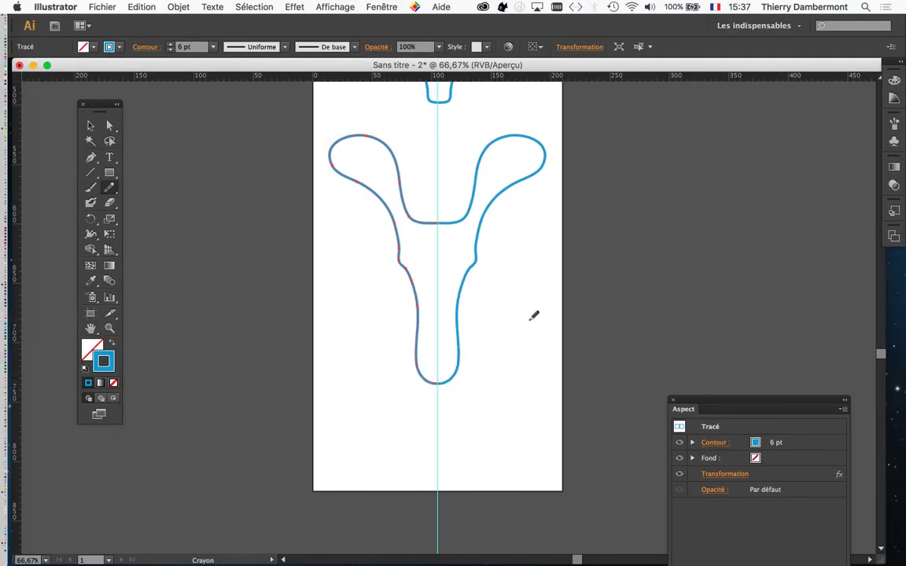
scroll(533, 315, "down", 1)
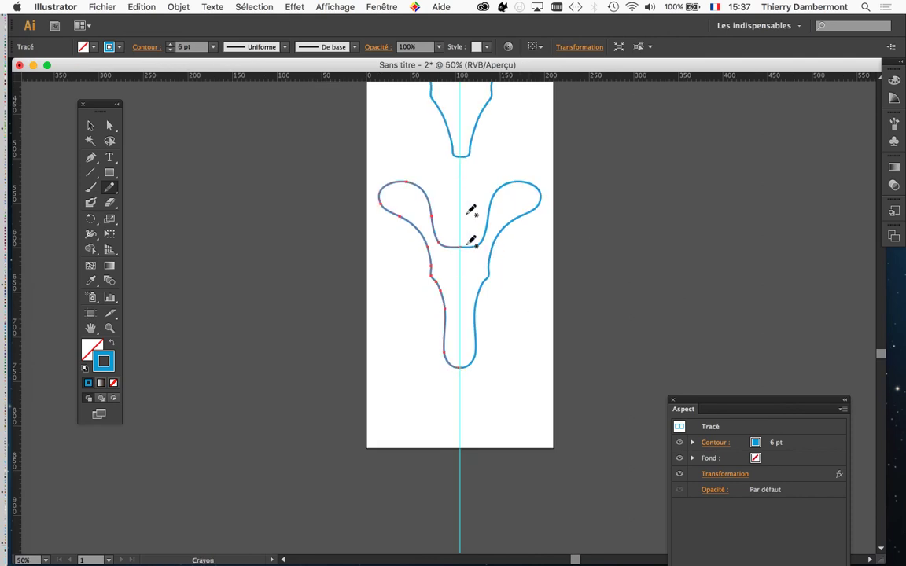
Redraw the third head's pointed ear with the Pencil as a narrow, rounded-tip horn leaning slightly outward, and deselect the outline
scroll(307, 206, "up", 3)
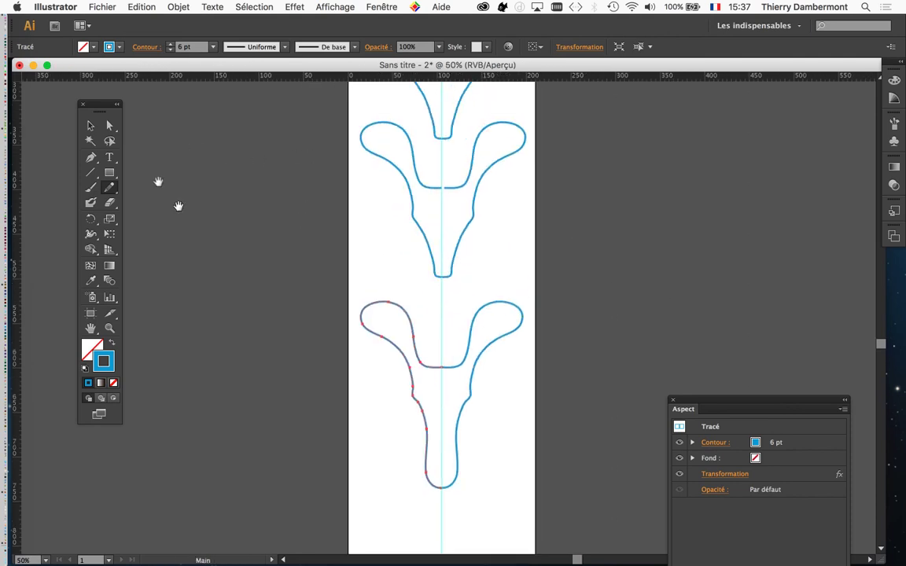
left_click(91, 124)
scroll(408, 298, "up", 3)
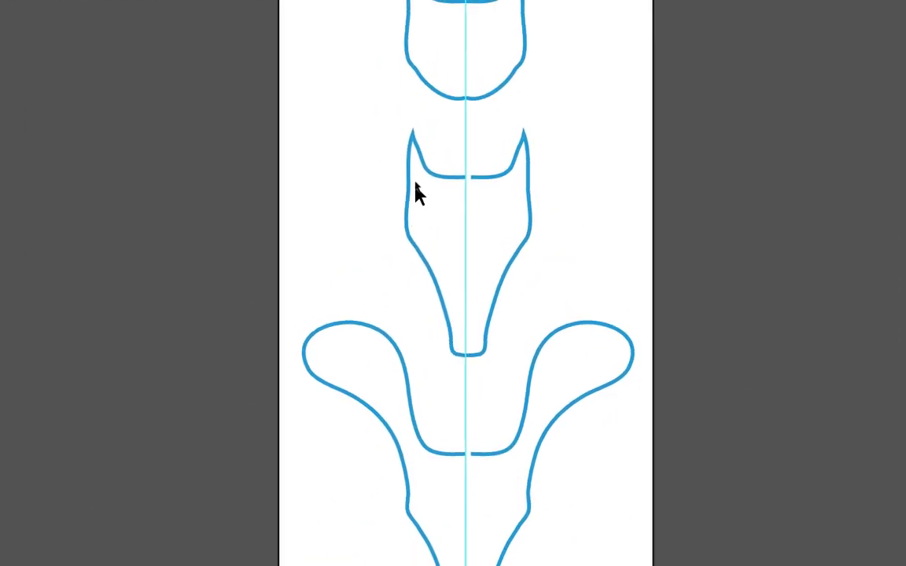
left_click(414, 192)
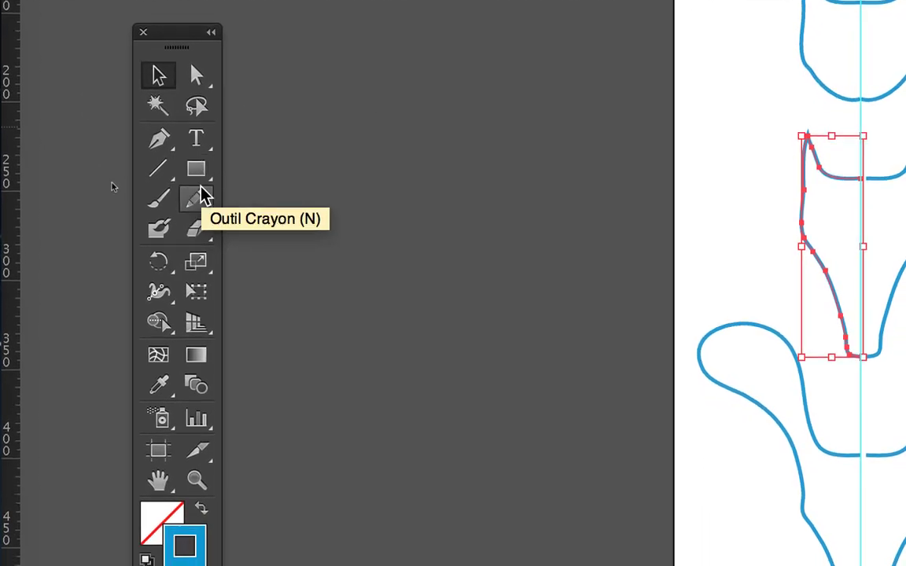
left_click(200, 197)
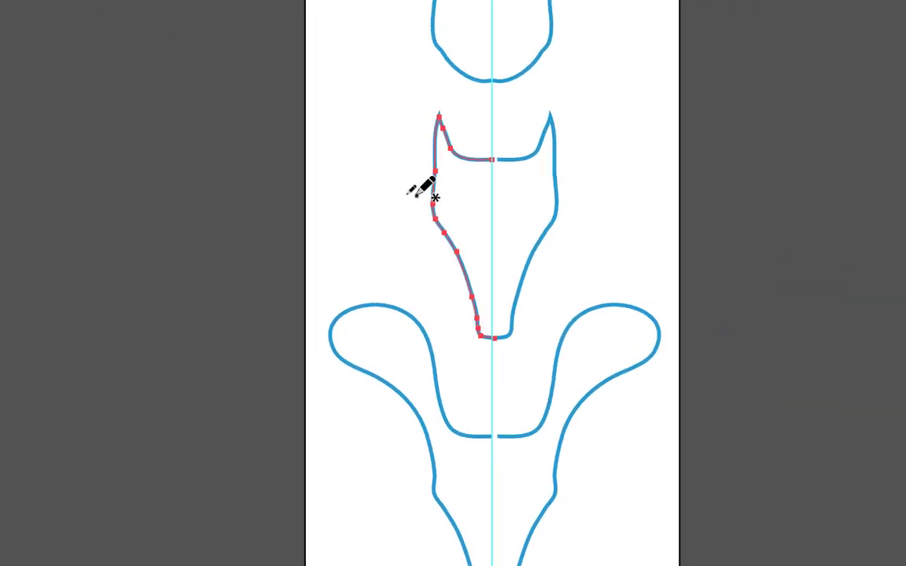
mouse_move(420, 184)
left_mouse_down()
mouse_move(410, 141)
mouse_move(399, 151)
mouse_move(402, 119)
mouse_move(423, 143)
mouse_move(412, 179)
left_mouse_up()
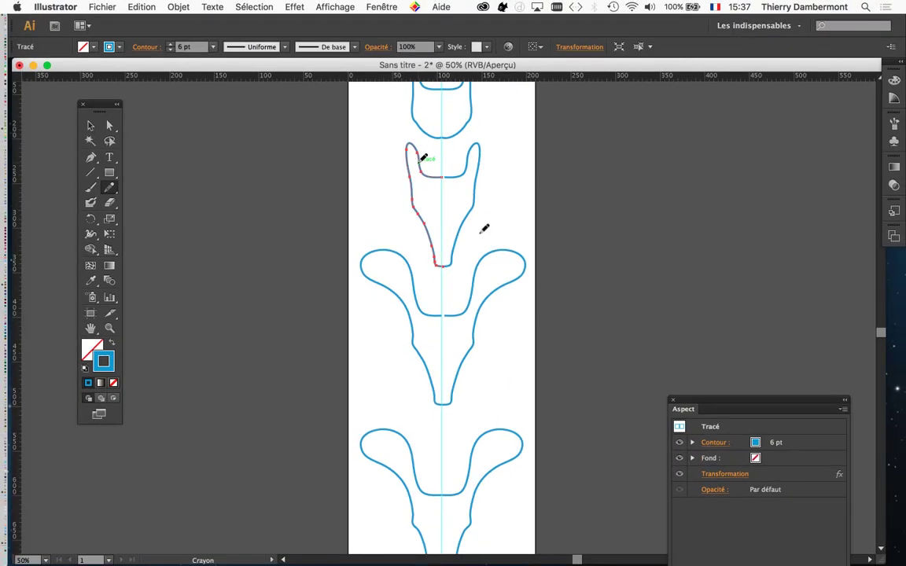
scroll(581, 279, "down", 2)
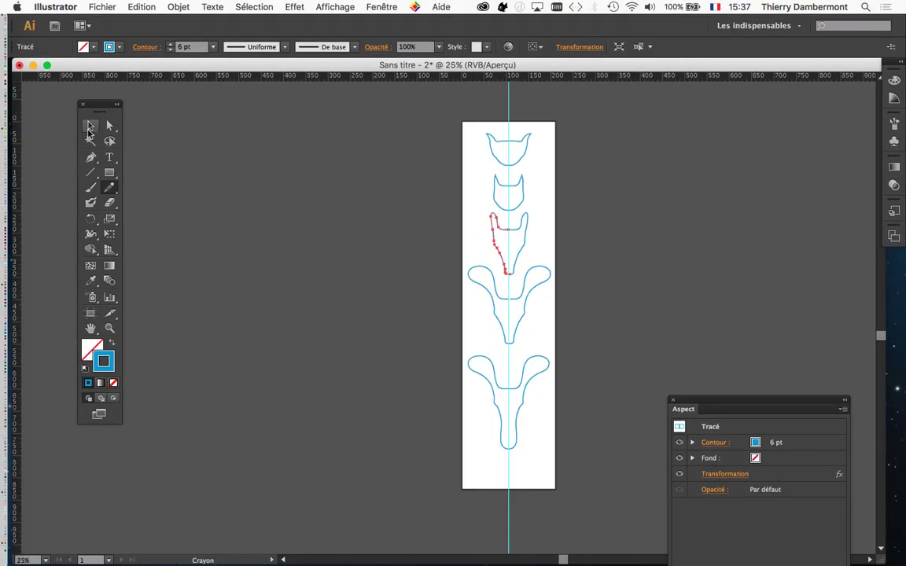
left_click(91, 125)
left_click(431, 265)
left_click_drag(431, 265, 230, 265)
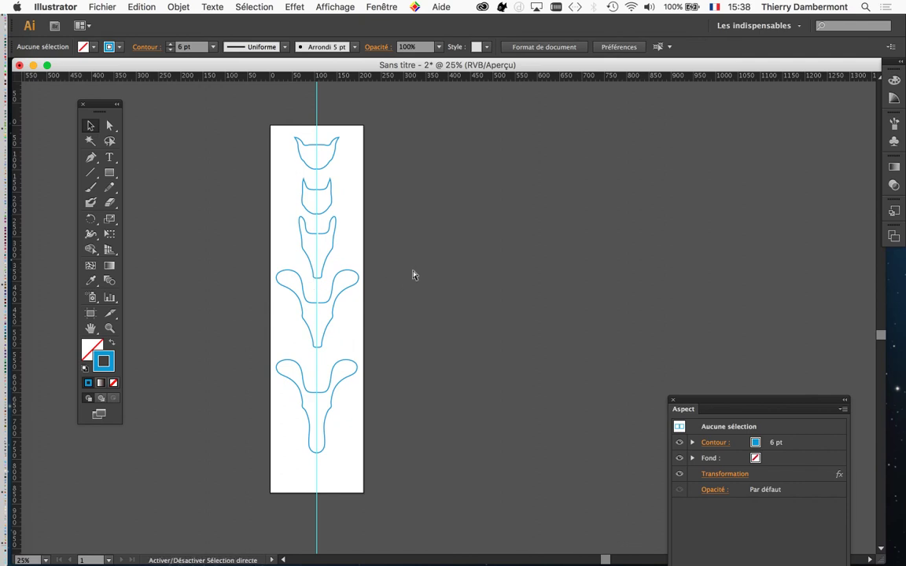
Save the document as "dessin en symétrie 01.ai" in Adobe Illustrator format in the "premier jour AI - SESSION 2" folder
left_click(103, 7)
left_click(155, 113)
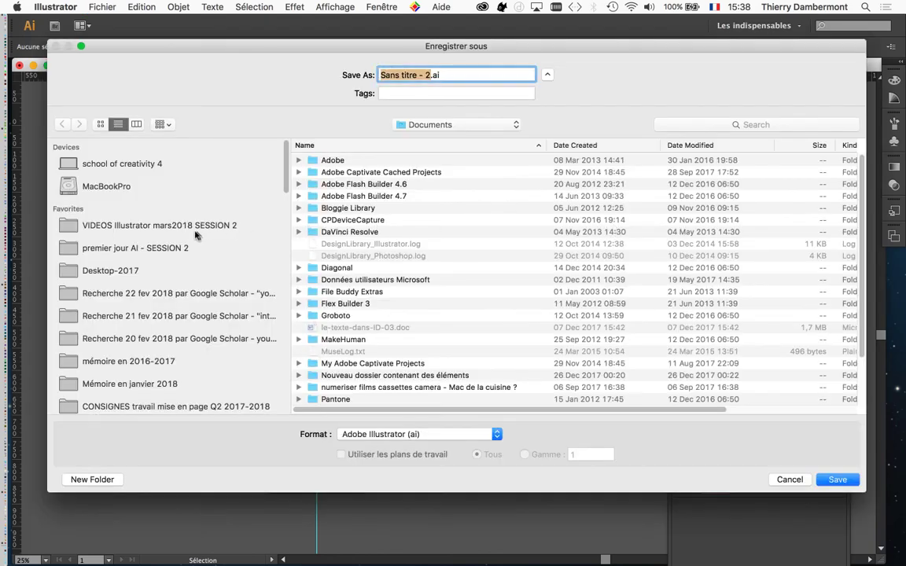
left_click(160, 248)
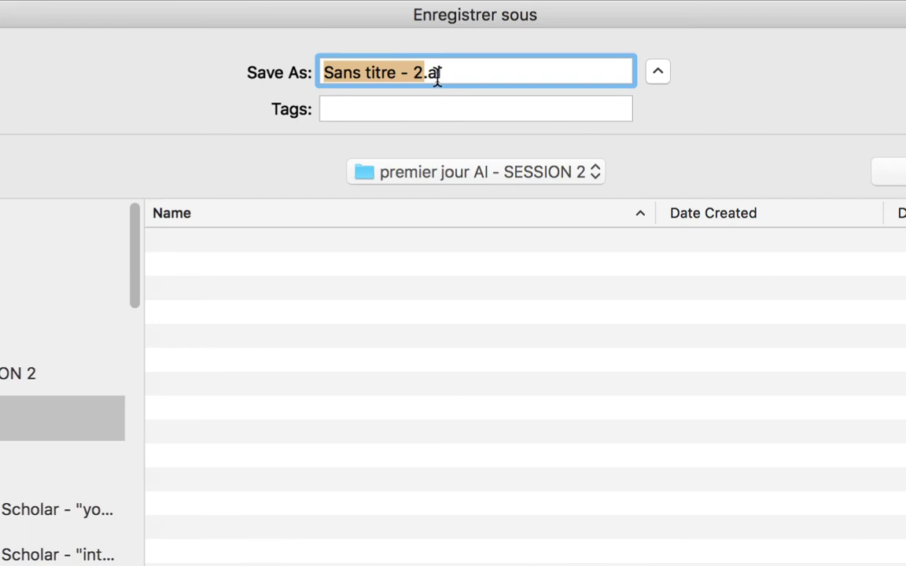
type("dessin en s")
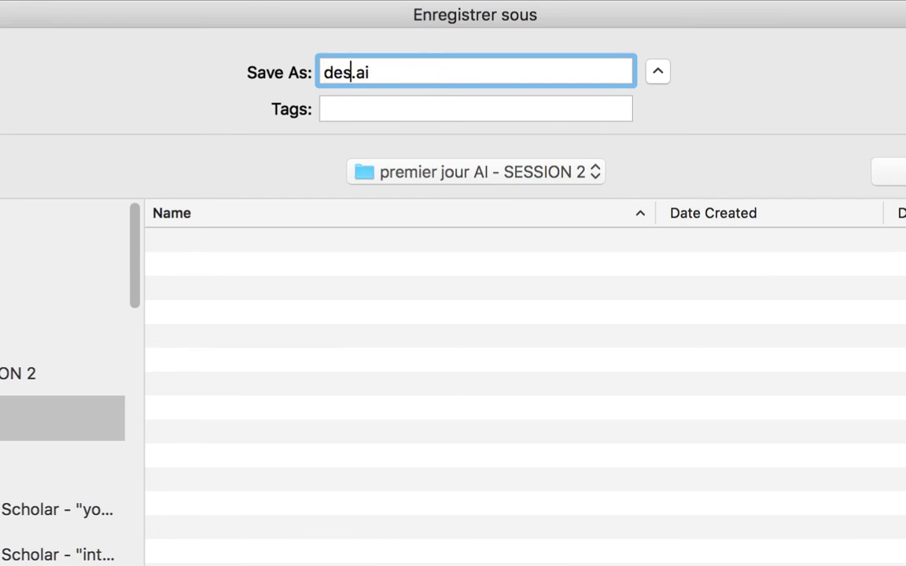
type("ymétrie ")
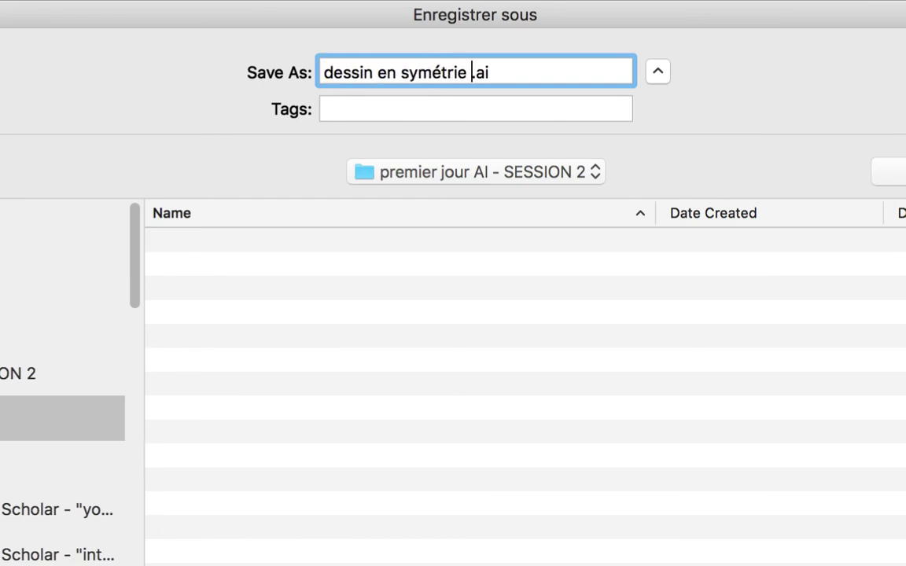
type("01")
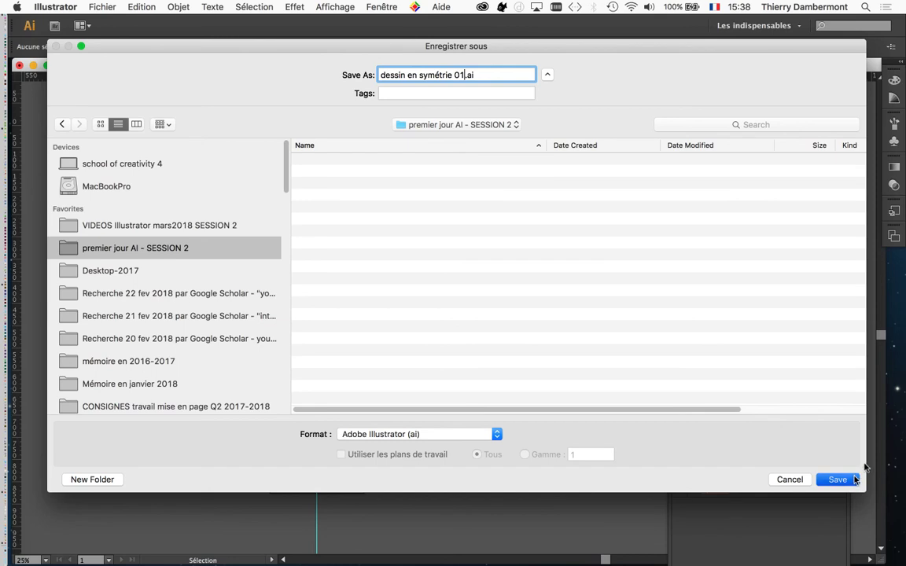
left_click(838, 480)
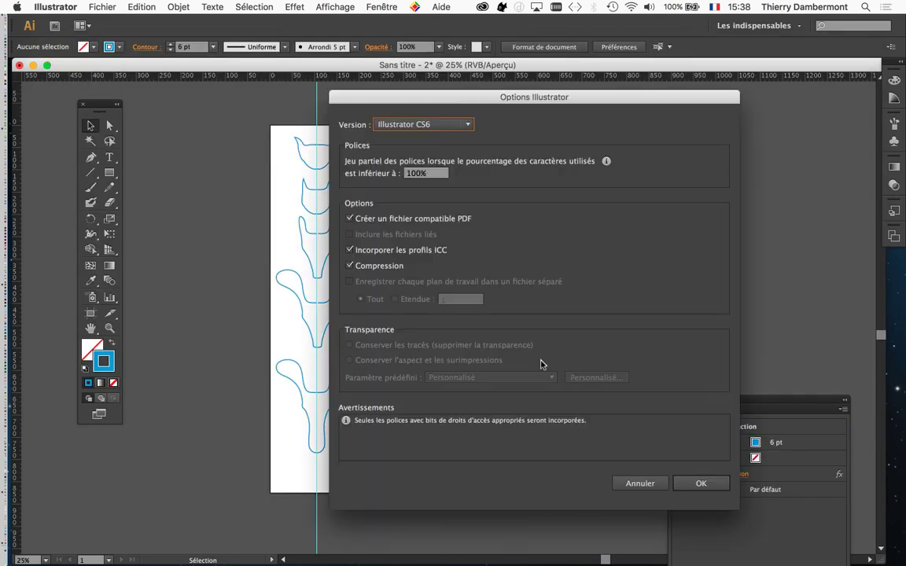